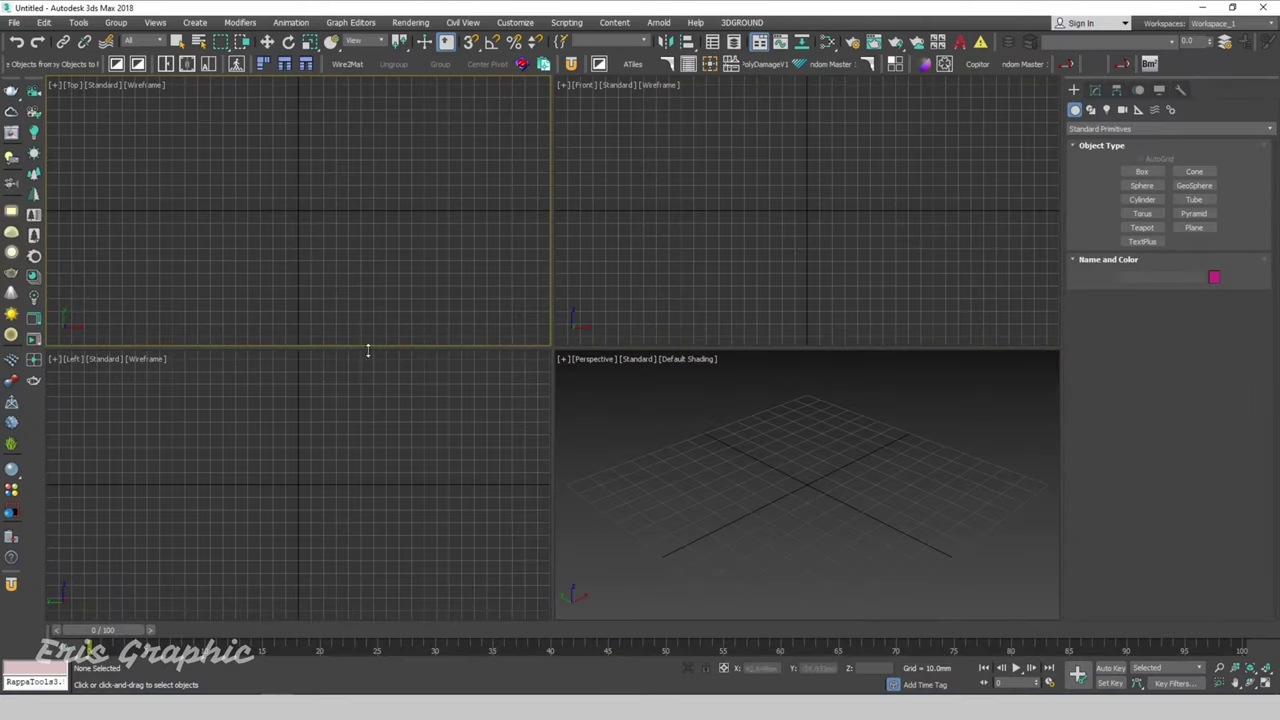
# Step: Activate the Perspective viewport of the empty untitled four-view scene
pyautogui.click(852, 502)
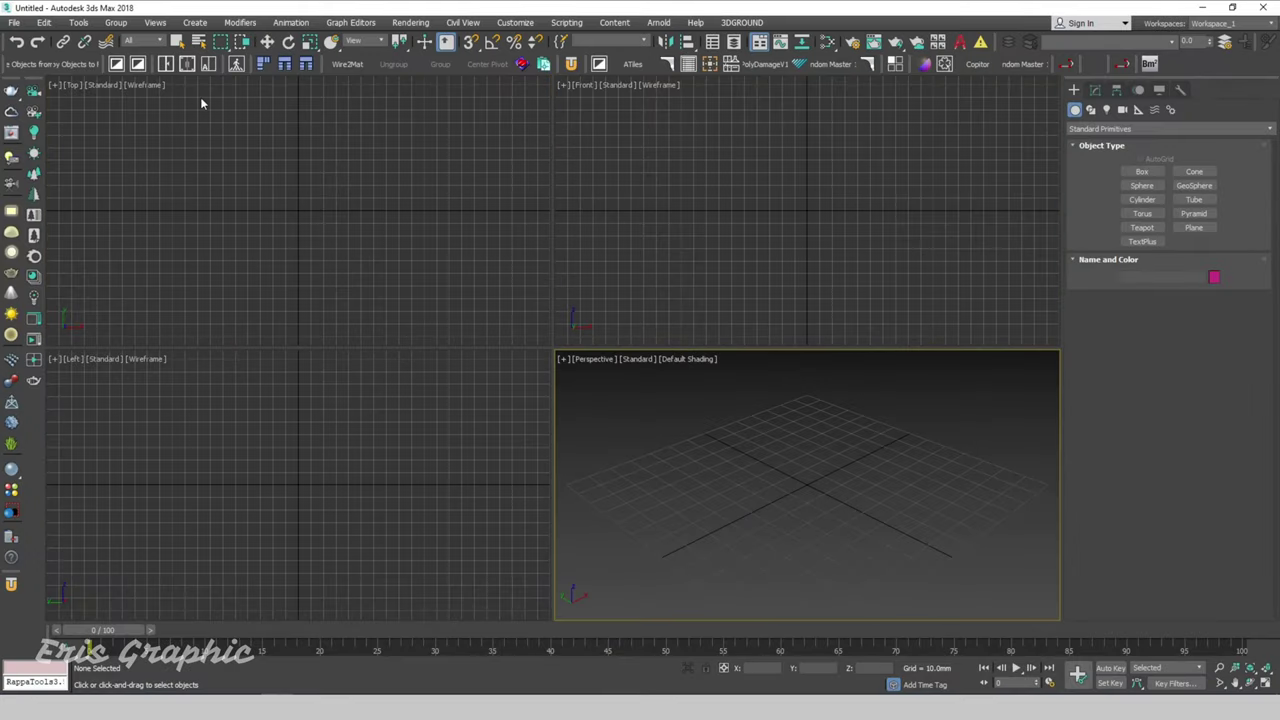
# Step: Set photo 0 from Downloads\PERSPECTIVE 3DS MAX as the Perspective viewport background
pyautogui.click(155, 22)
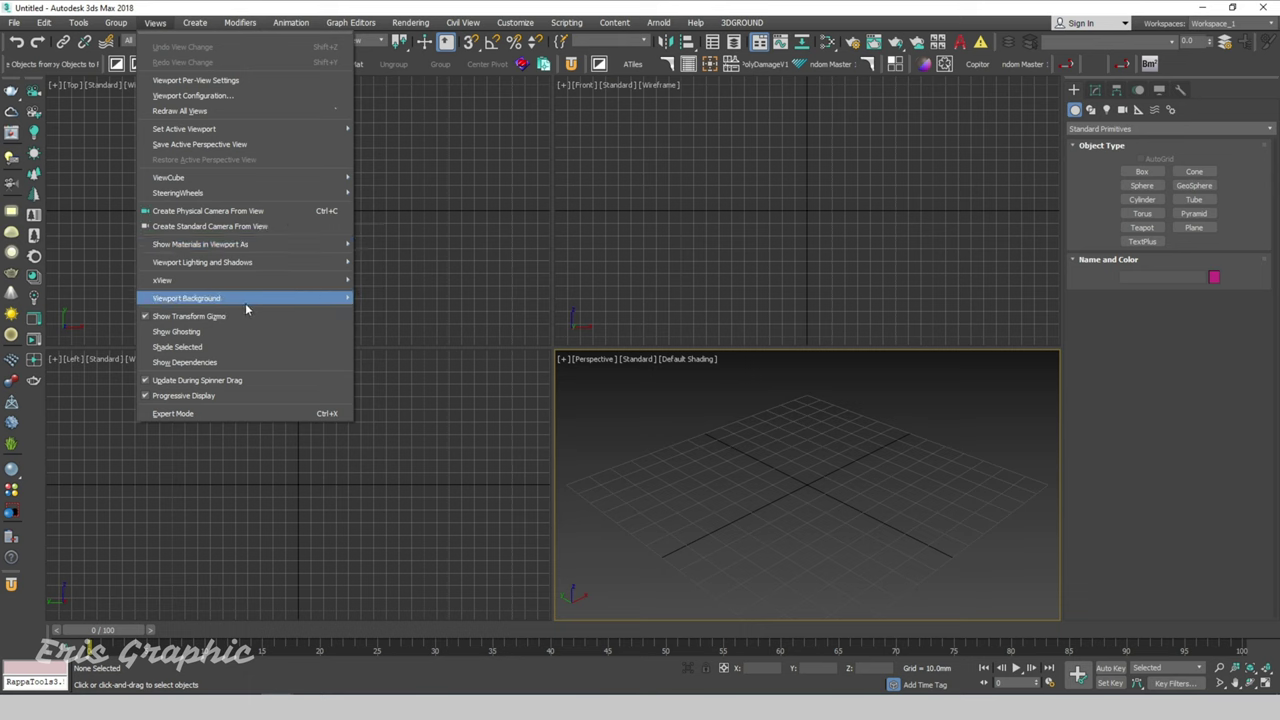
pyautogui.moveTo(186, 298)
pyautogui.click(431, 372)
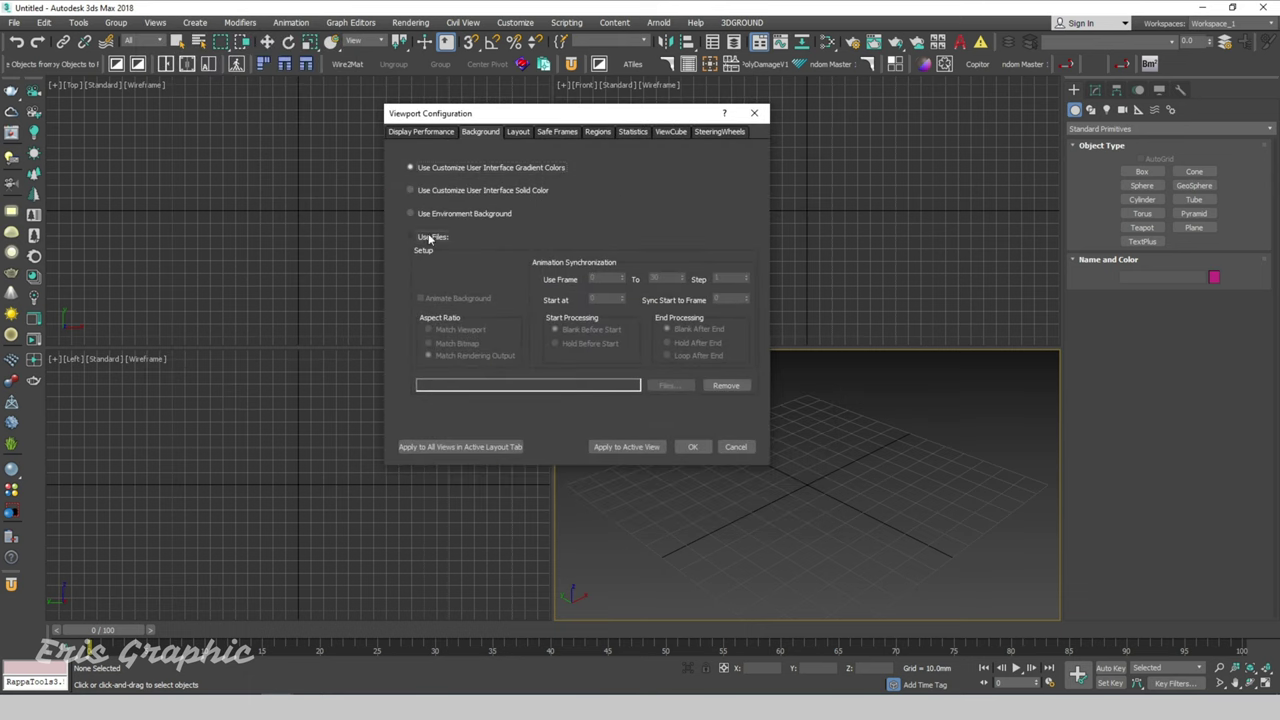
pyautogui.click(430, 237)
pyautogui.click(668, 386)
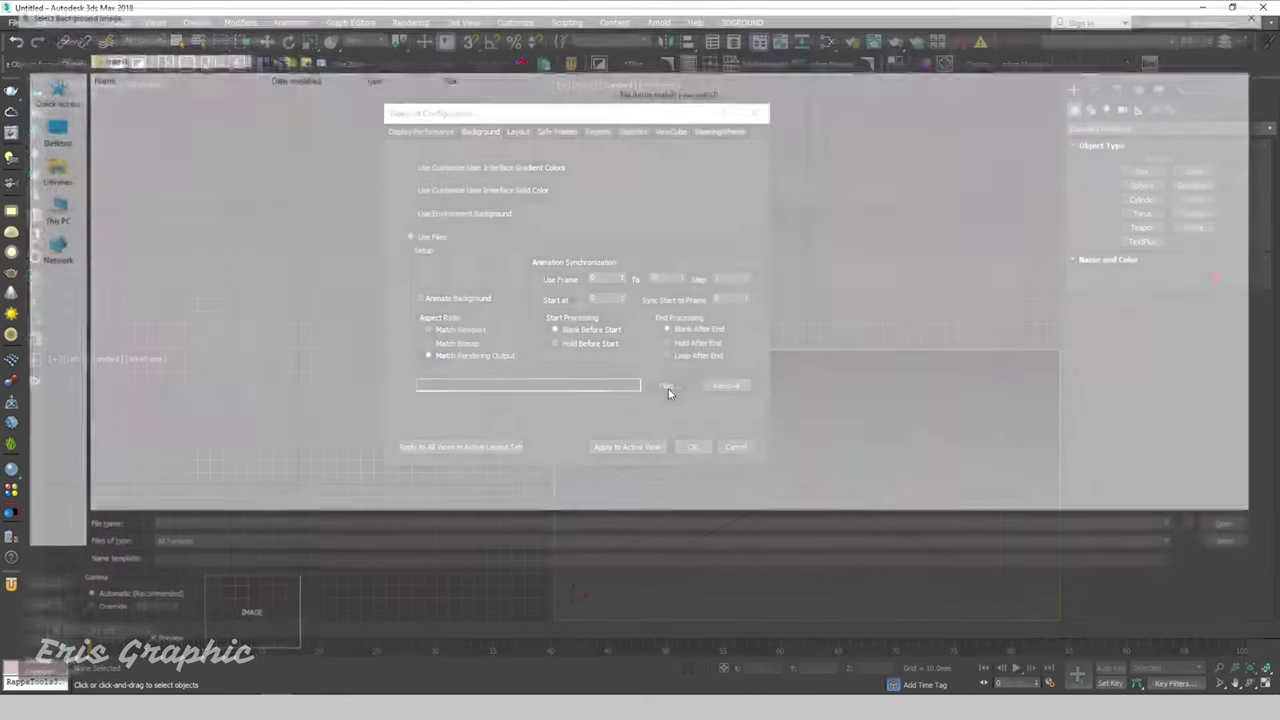
pyautogui.click(45, 207)
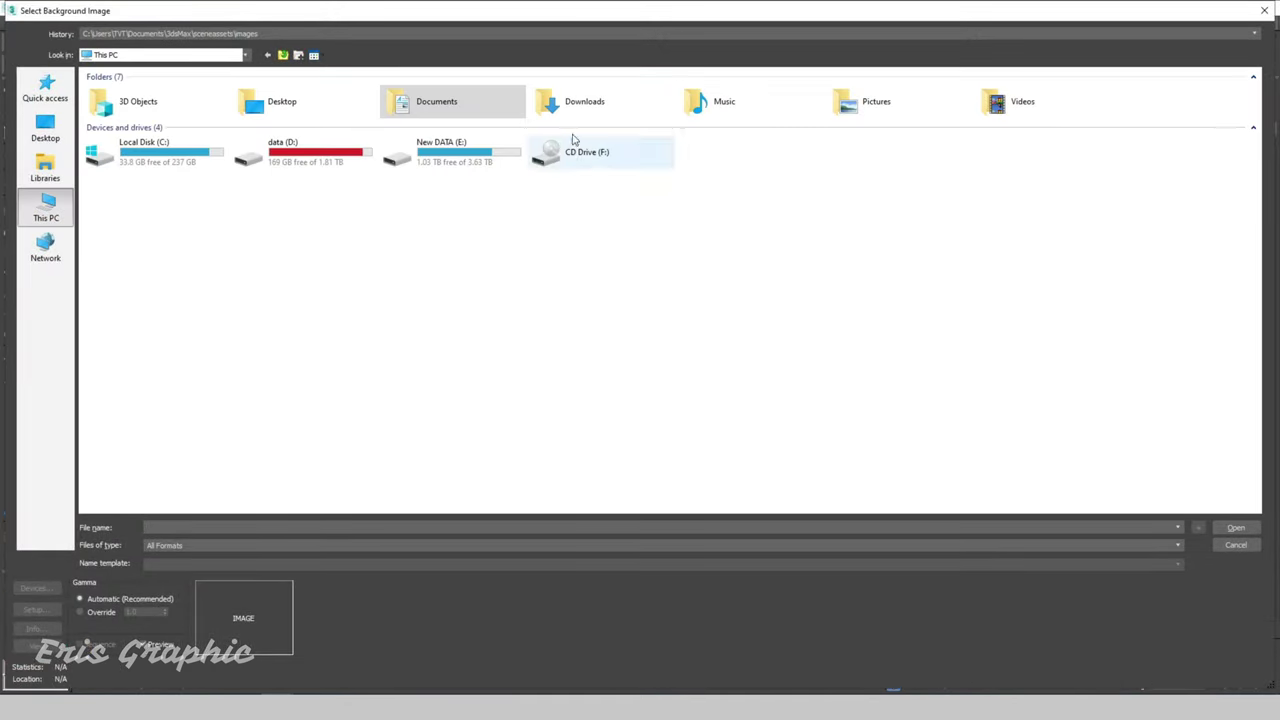
pyautogui.doubleClick(584, 107)
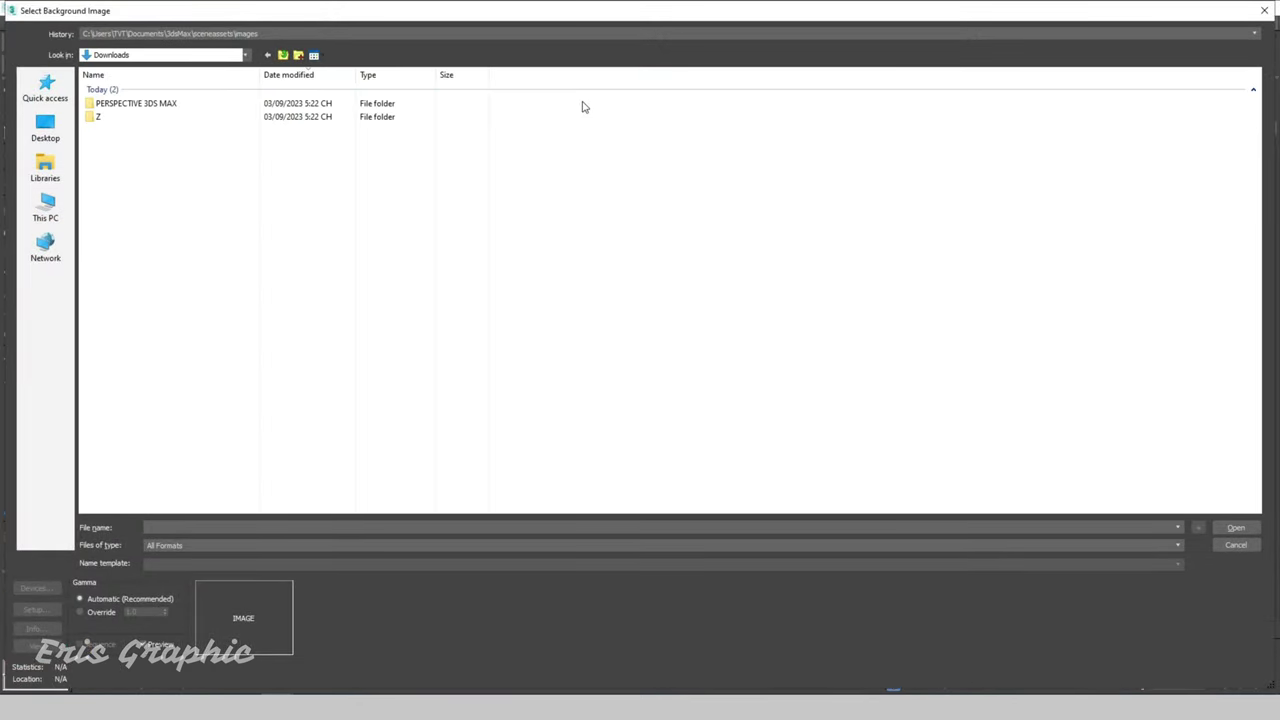
pyautogui.doubleClick(130, 104)
pyautogui.click(117, 117)
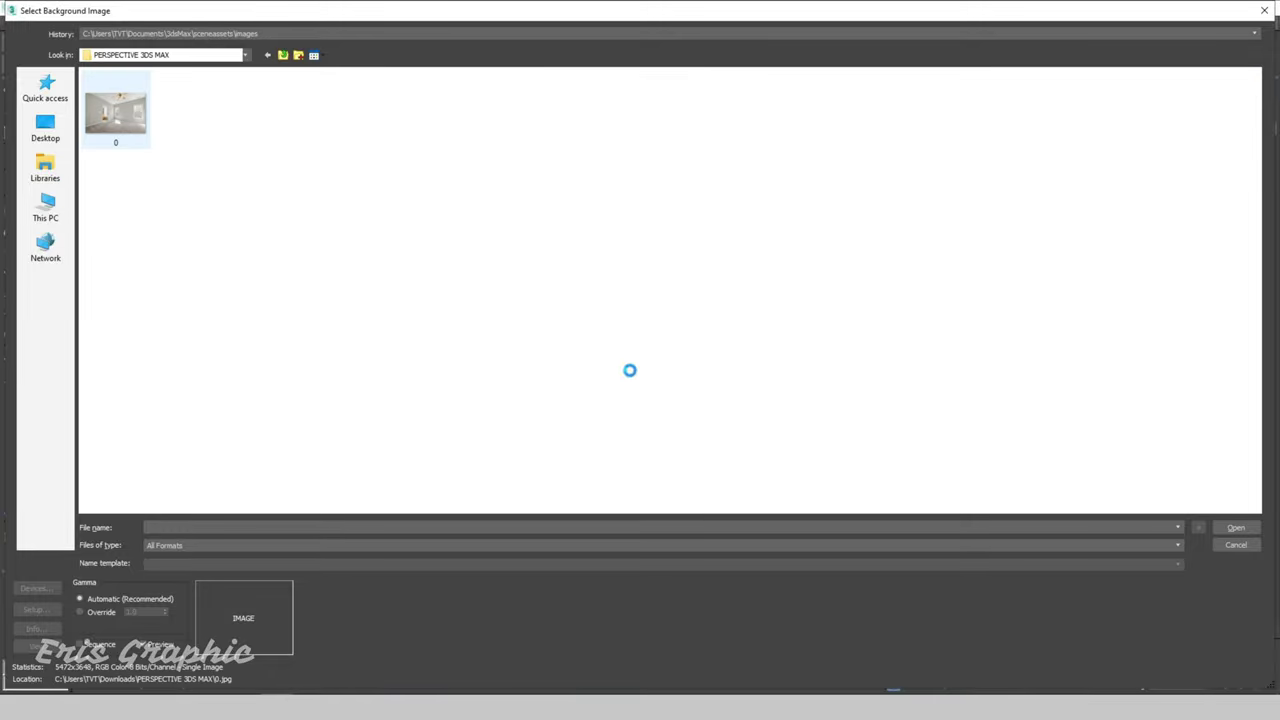
pyautogui.click(1234, 529)
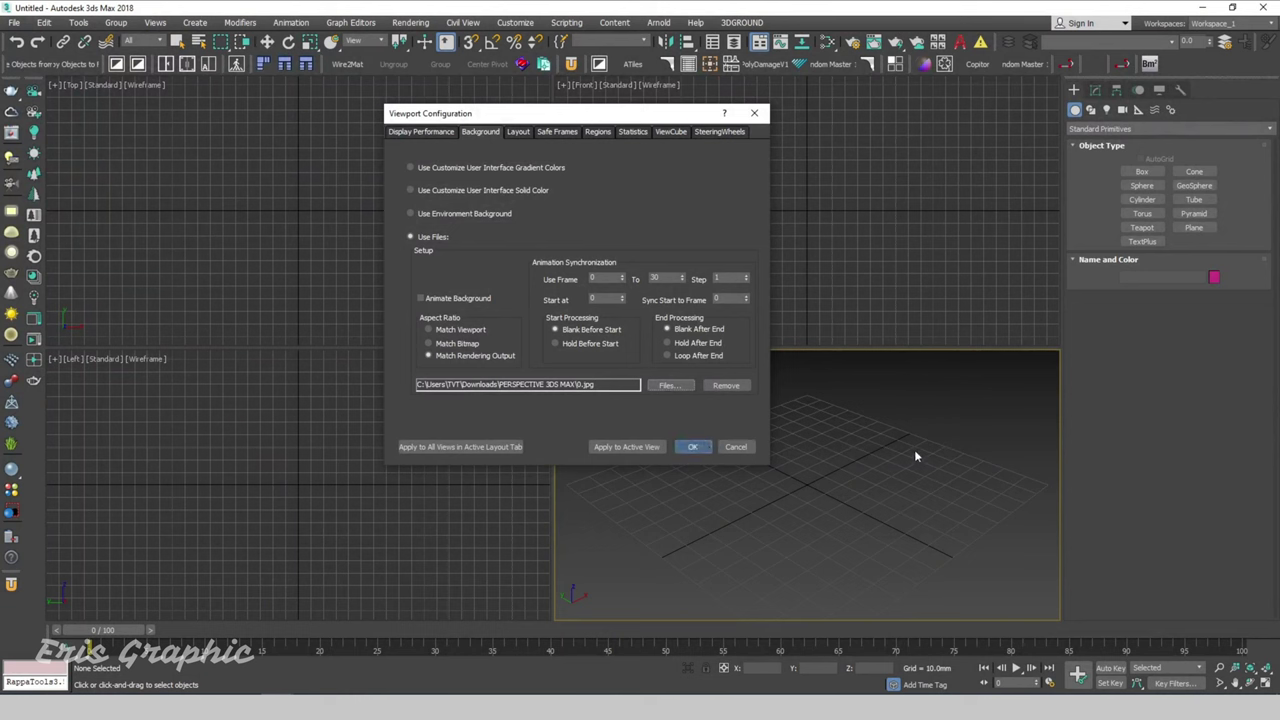
# Step: Switch the renderer to CoronaRenderer in Render Setup
pyautogui.click(410, 22)
pyautogui.click(427, 100)
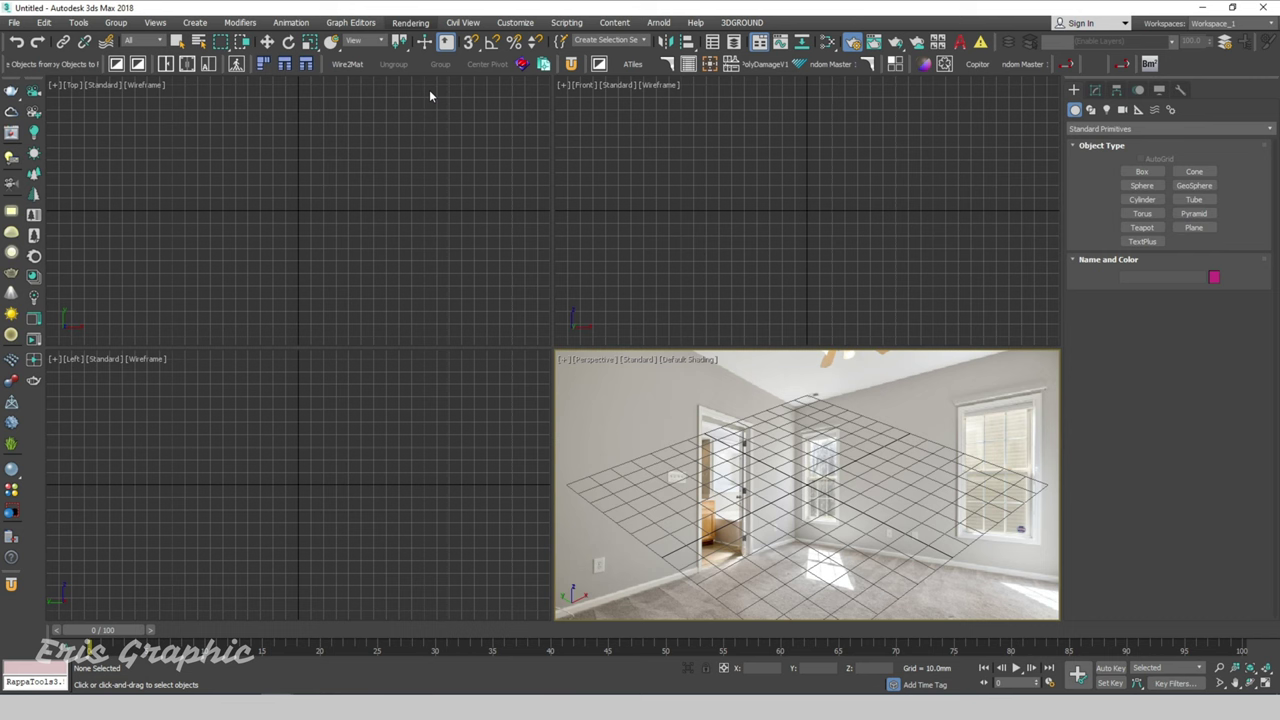
pyautogui.click(367, 121)
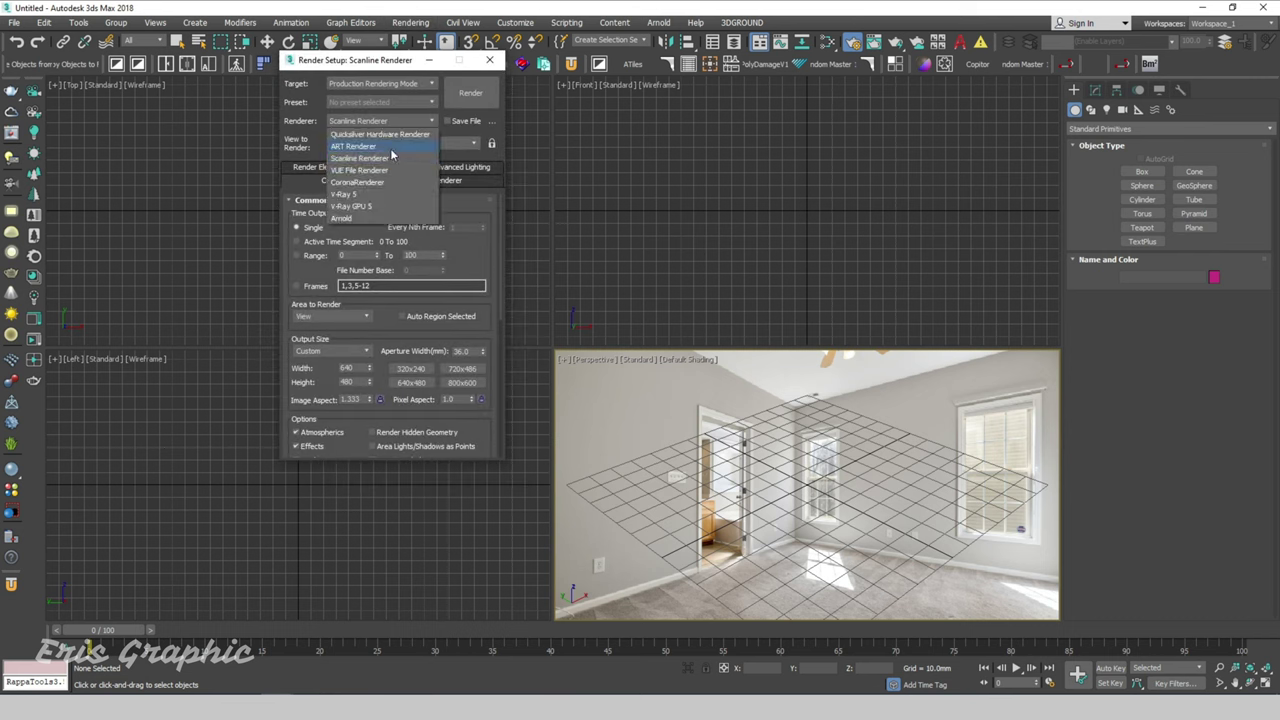
pyautogui.click(378, 184)
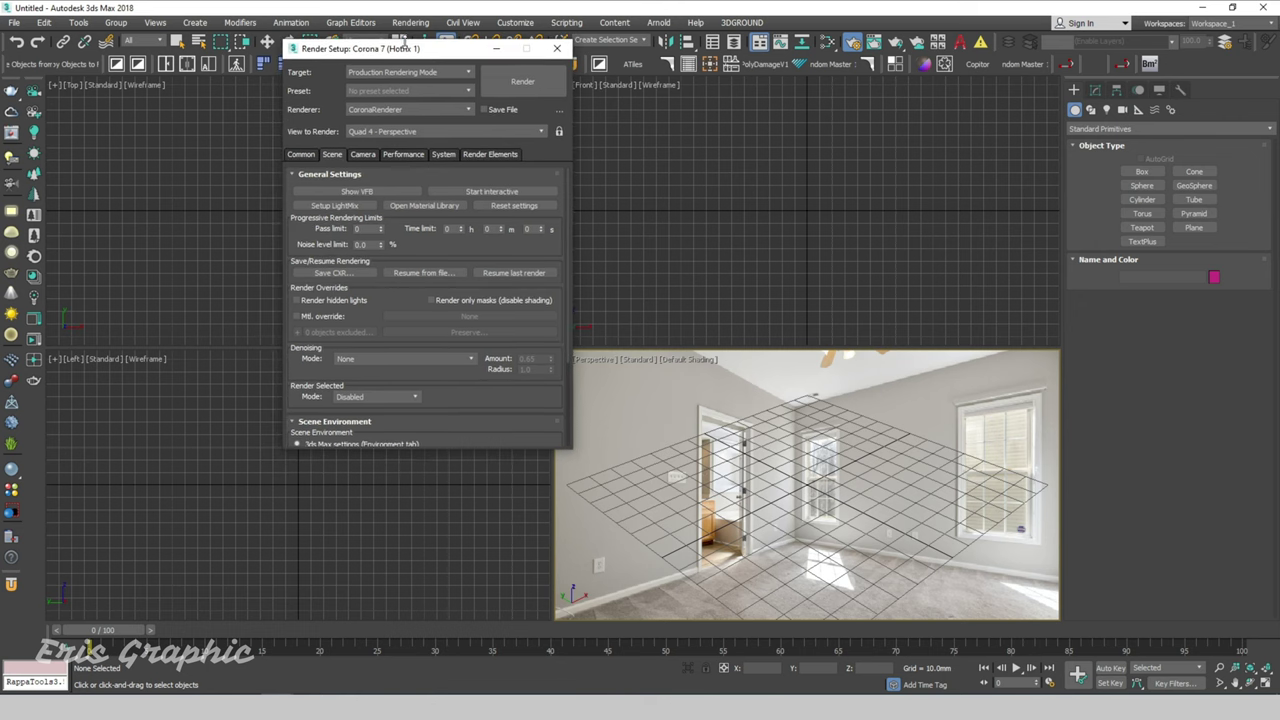
# Step: Move Render Setup aside and start editing the Common tab's output height
pyautogui.moveTo(409, 60)
pyautogui.mouseDown()
pyautogui.moveTo(714, 63)
pyautogui.moveTo(1020, 35)
pyautogui.mouseUp()
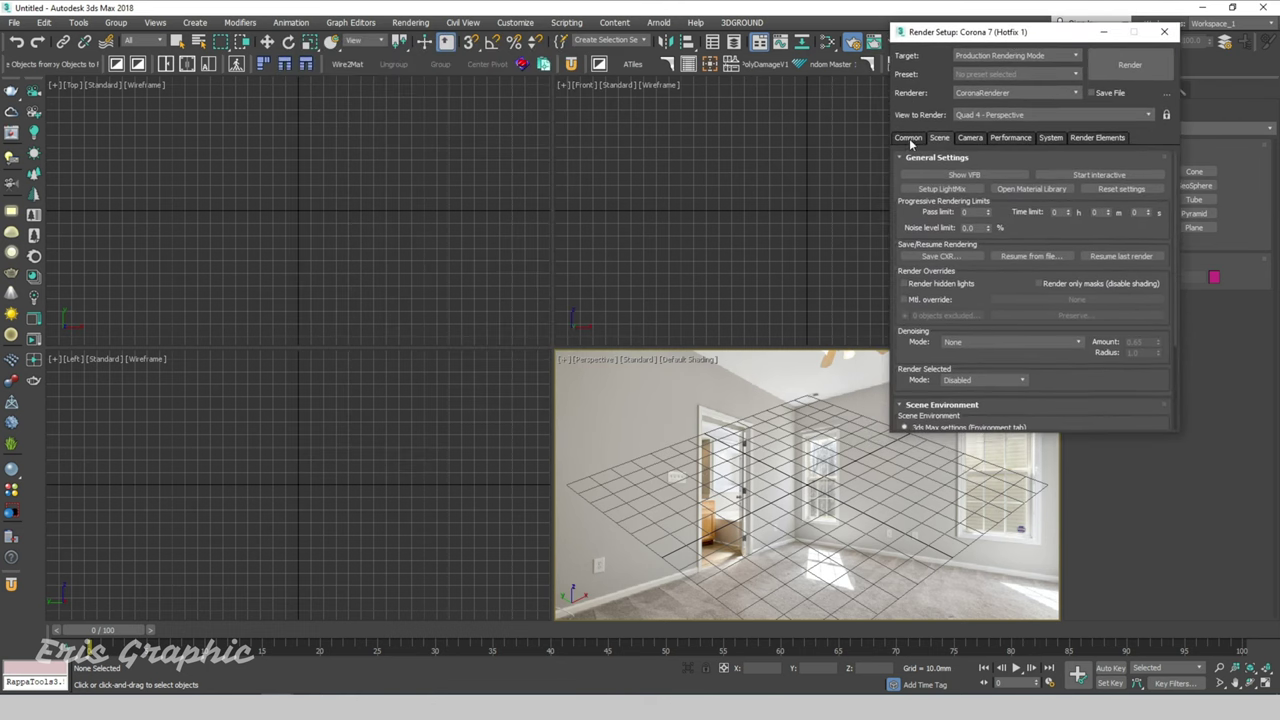
pyautogui.click(909, 140)
pyautogui.click(1000, 340)
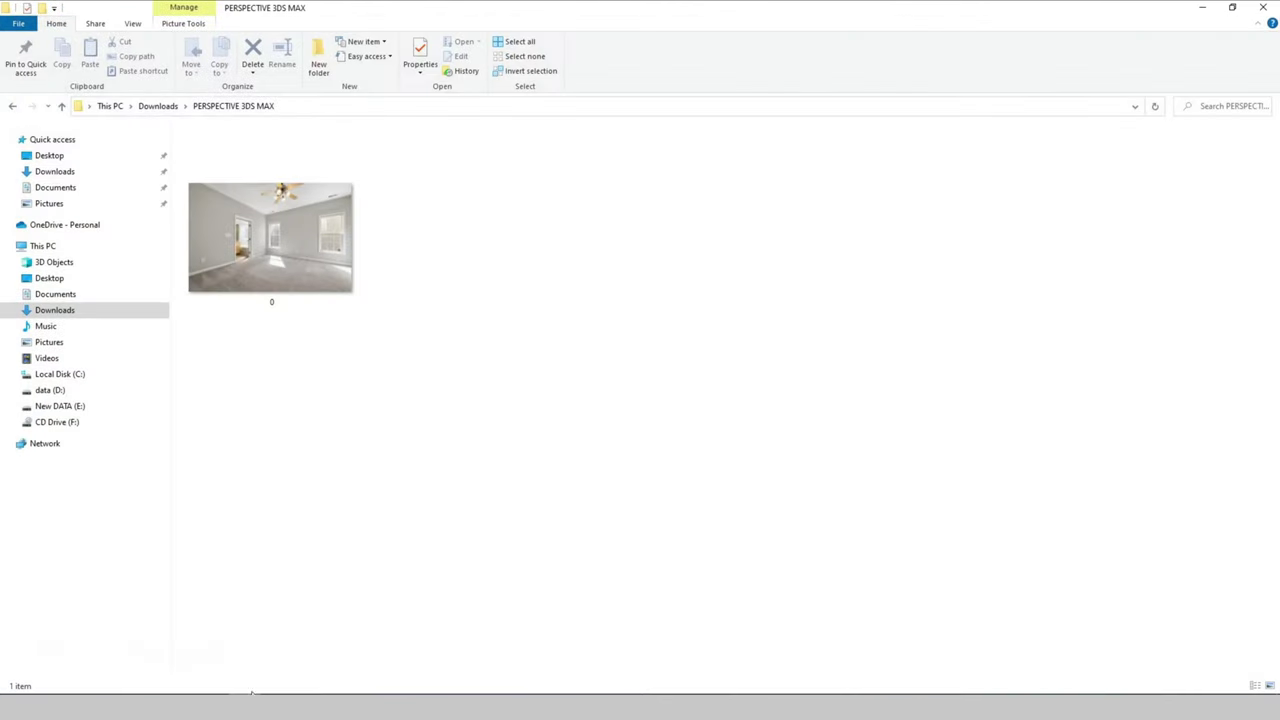
# Step: Read photo 0's 5472 x 3648 pixel size from its Properties Details tab
pyautogui.click(1233, 8)
pyautogui.click(373, 289)
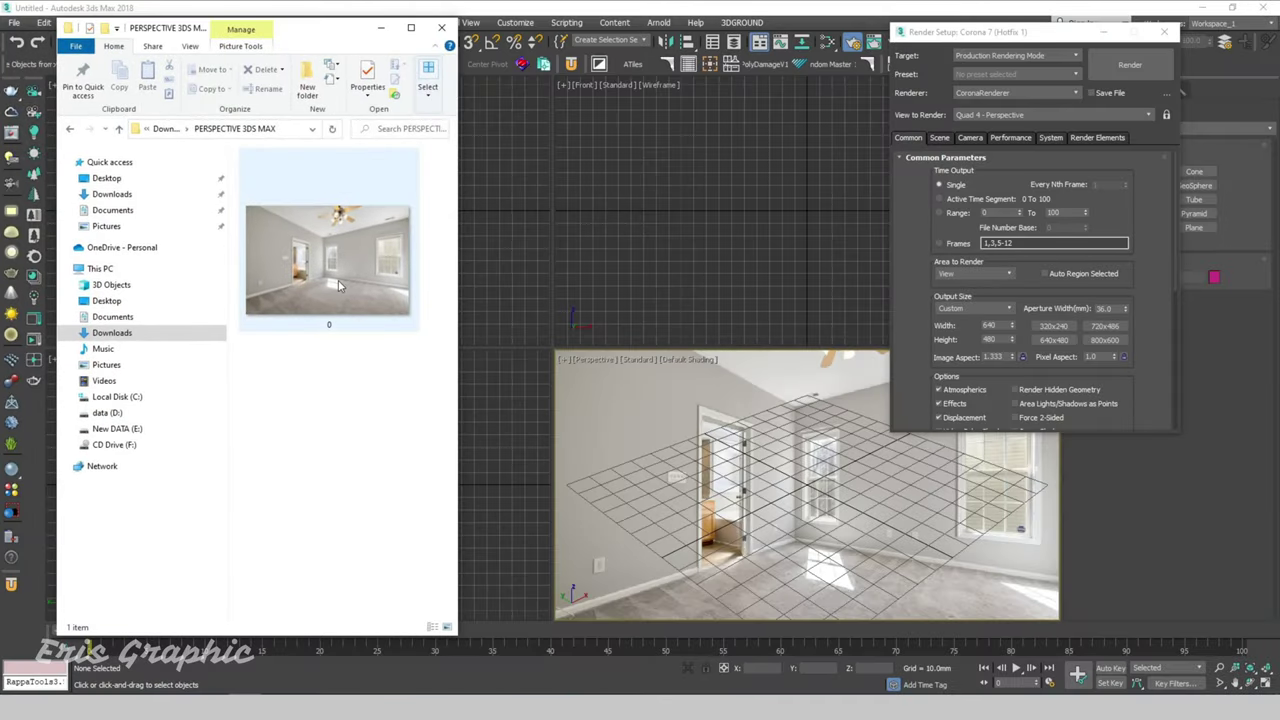
pyautogui.rightClick(343, 286)
pyautogui.click(379, 683)
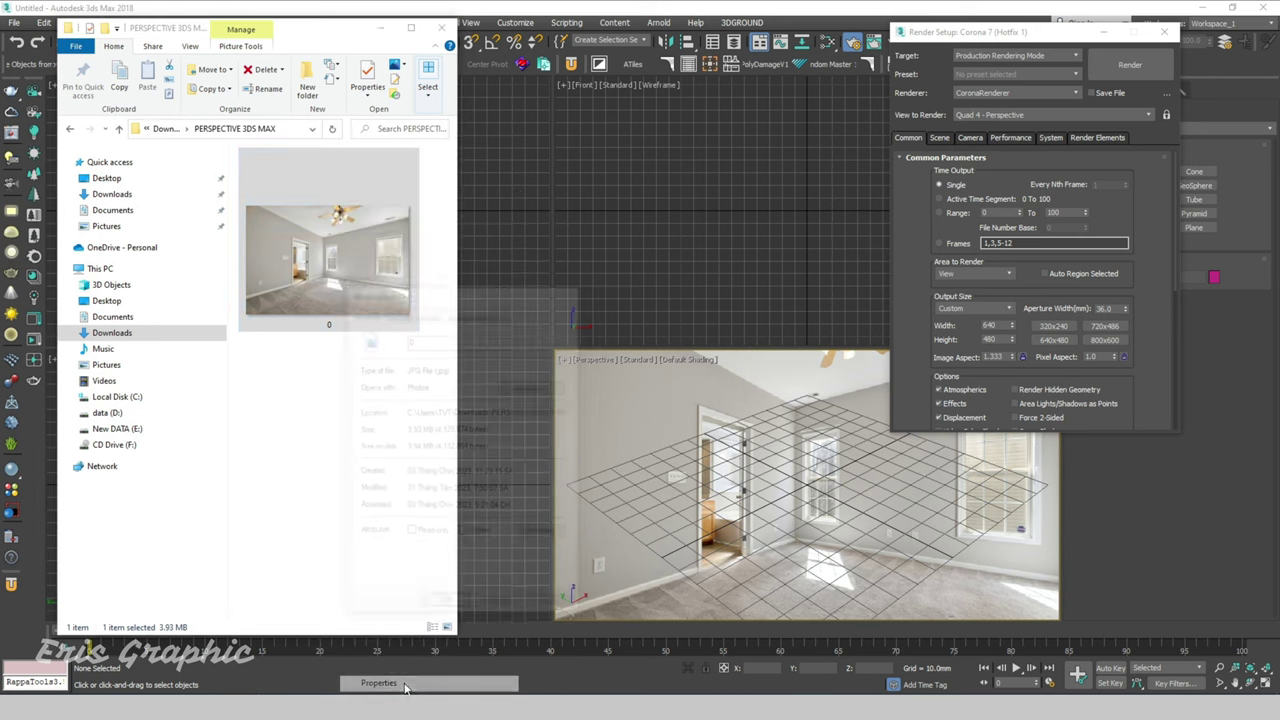
pyautogui.moveTo(455, 289); pyautogui.dragTo(315, 160)
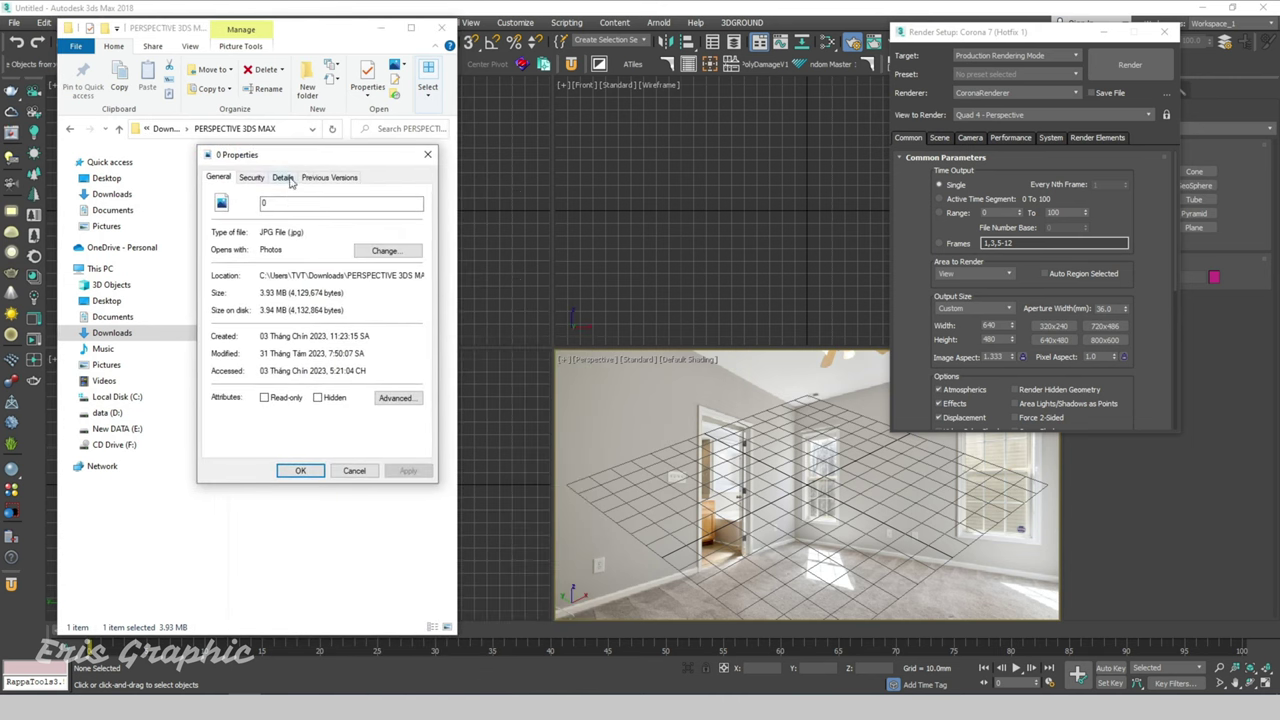
pyautogui.click(283, 177)
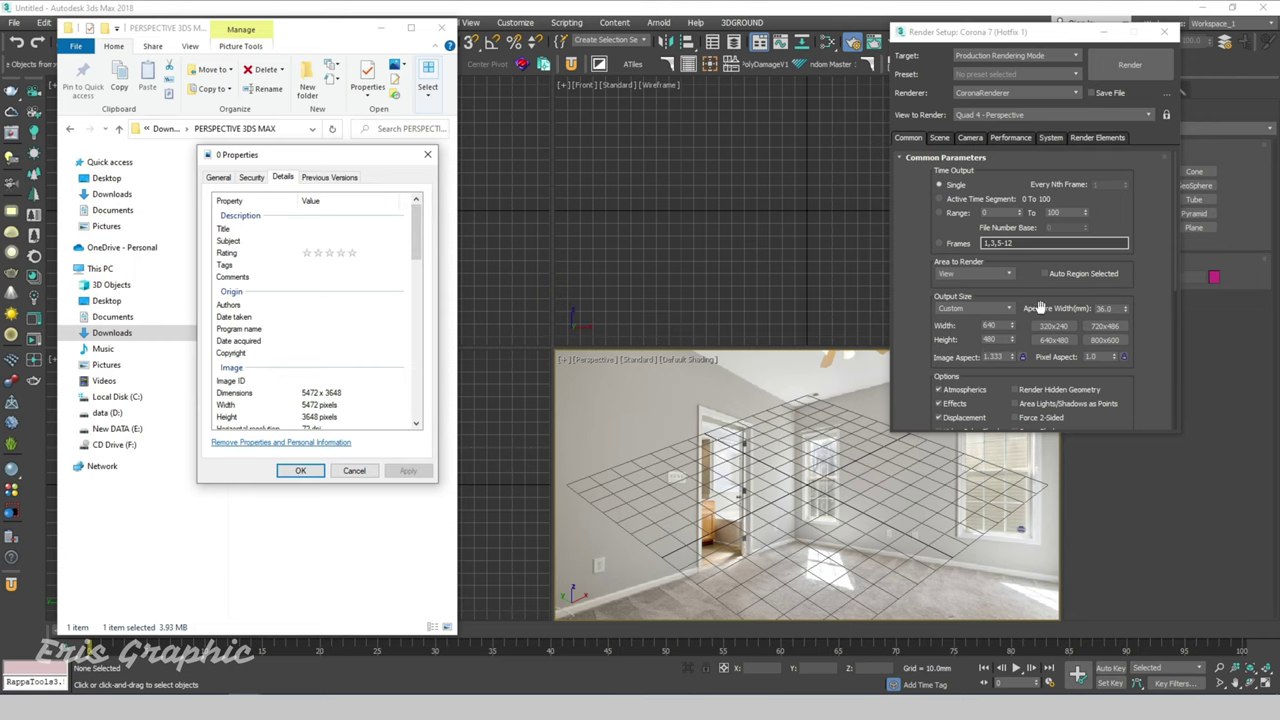
pyautogui.click(1010, 330)
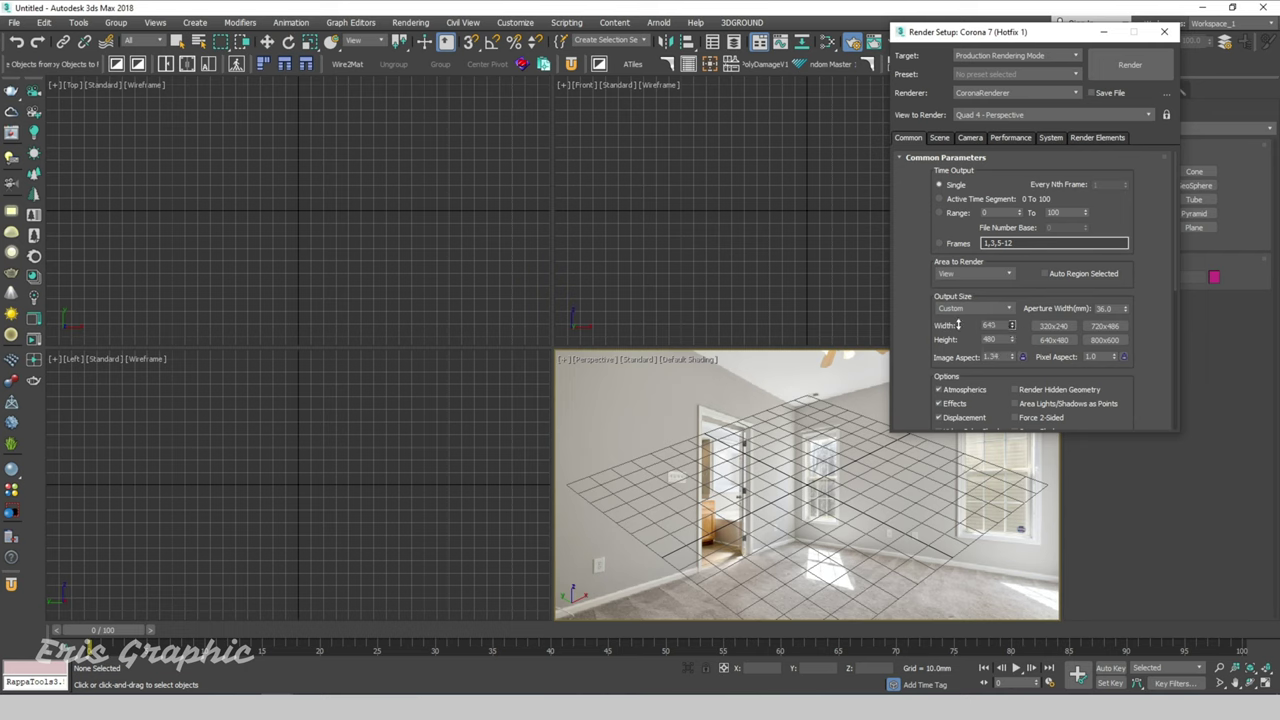
# Step: Enter output width 5472 and height 3648, then close photo Properties and Render Setup
pyautogui.doubleClick(990, 325)
pyautogui.write('5472')
pyautogui.doubleClick(995, 339)
pyautogui.doubleClick(995, 325)
pyautogui.click(279, 645)
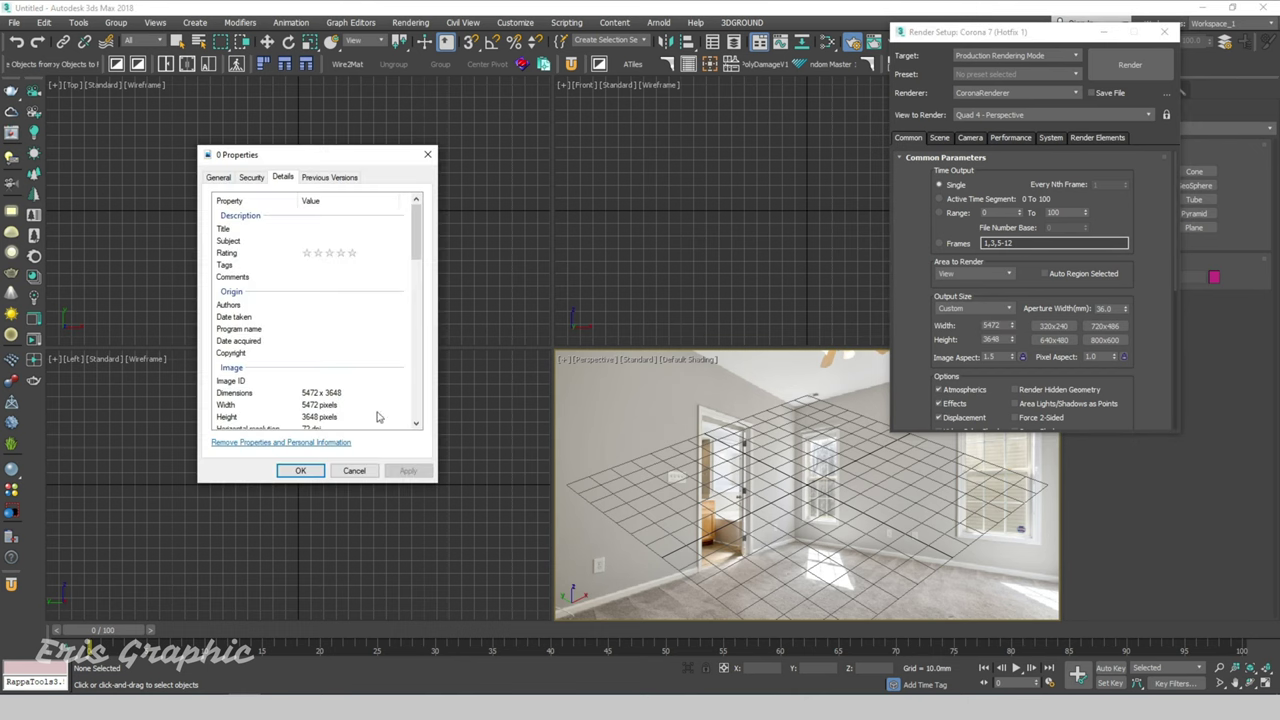
pyautogui.click(428, 155)
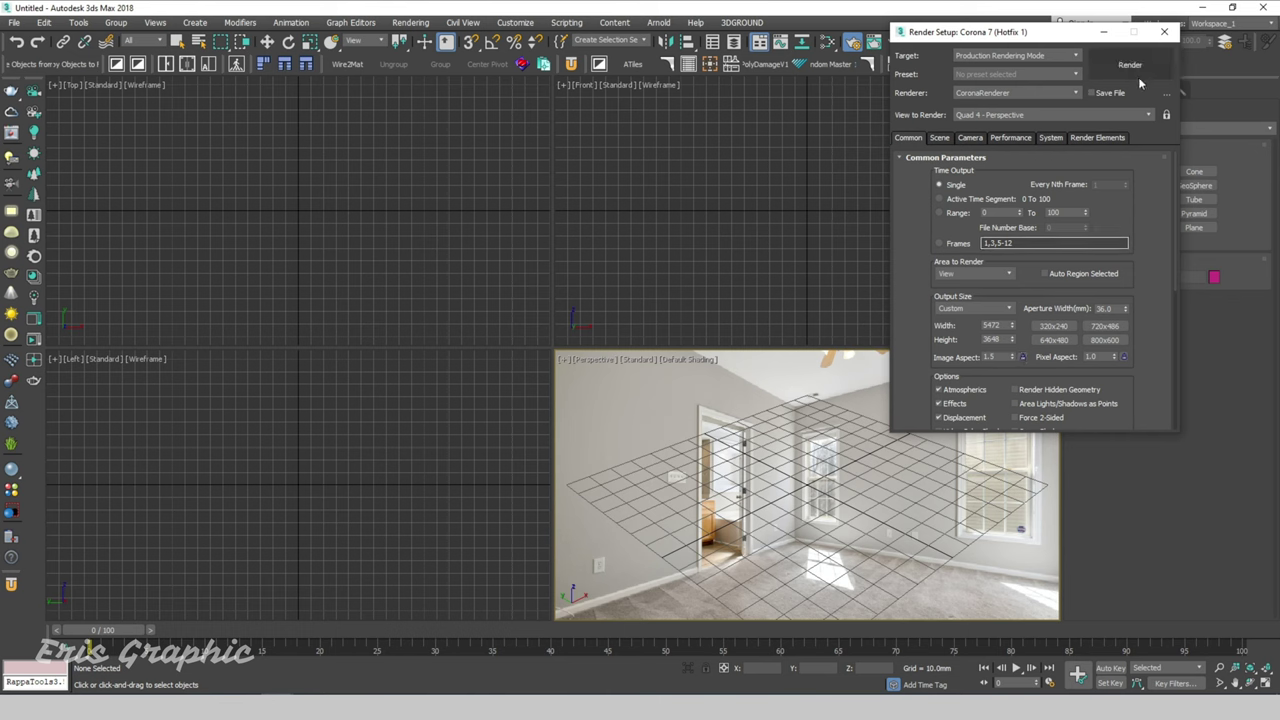
pyautogui.click(1164, 32)
# Step: Orbit the Perspective grid onto the photo's floor and maximize that view with Alt+W
pyautogui.click(682, 334)
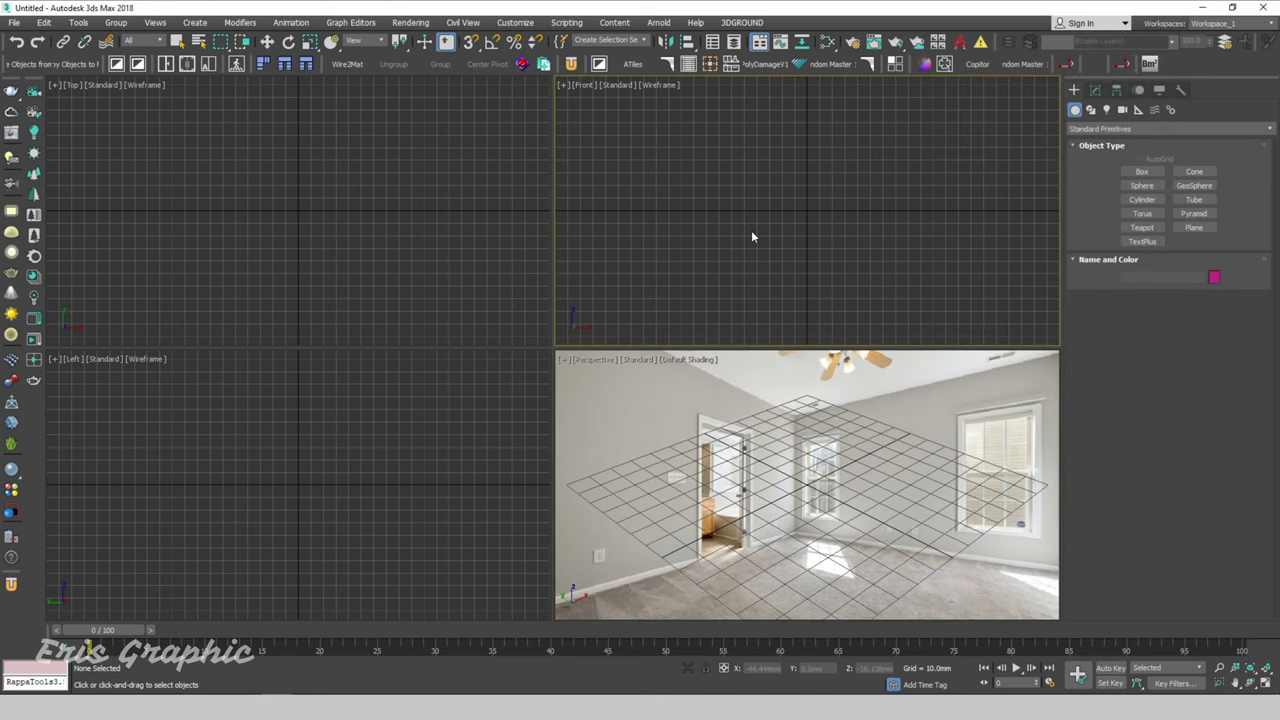
pyautogui.click(393, 222)
pyautogui.click(673, 216)
pyautogui.click(739, 440)
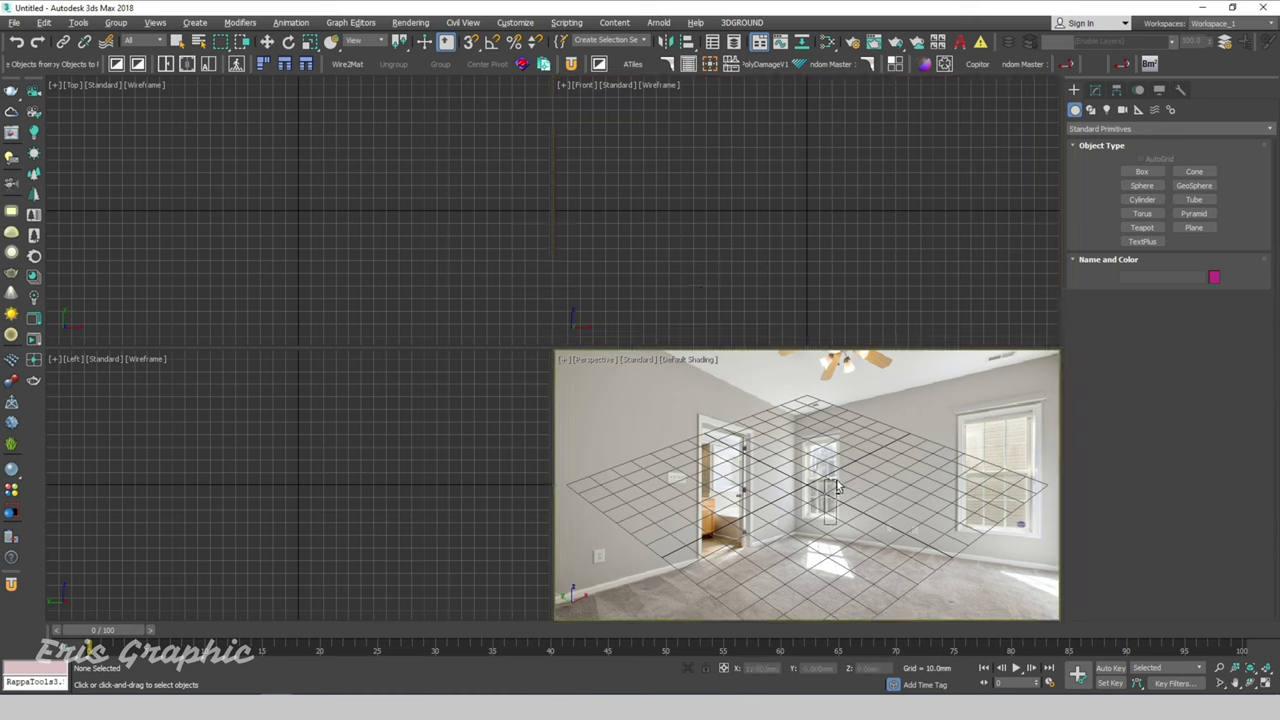
pyautogui.moveTo(846, 514)
pyautogui.keyDown('alt'); pyautogui.mouseDown(button='middle')
pyautogui.moveTo(865, 487)
pyautogui.moveTo(860, 540)
pyautogui.moveTo(919, 600)
pyautogui.mouseUp(button='middle'); pyautogui.keyUp('alt')
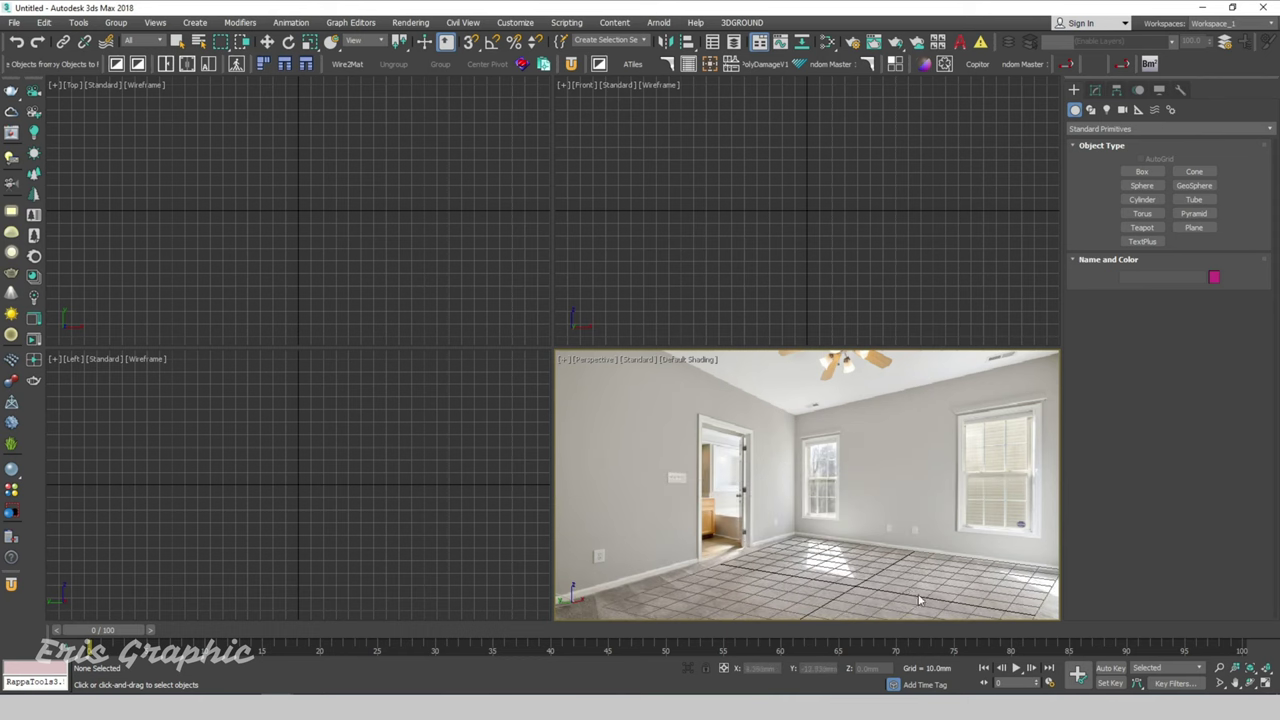
pyautogui.scroll(2, 912, 600)
pyautogui.scroll(2, 912, 598)
pyautogui.scroll(2, 915, 596)
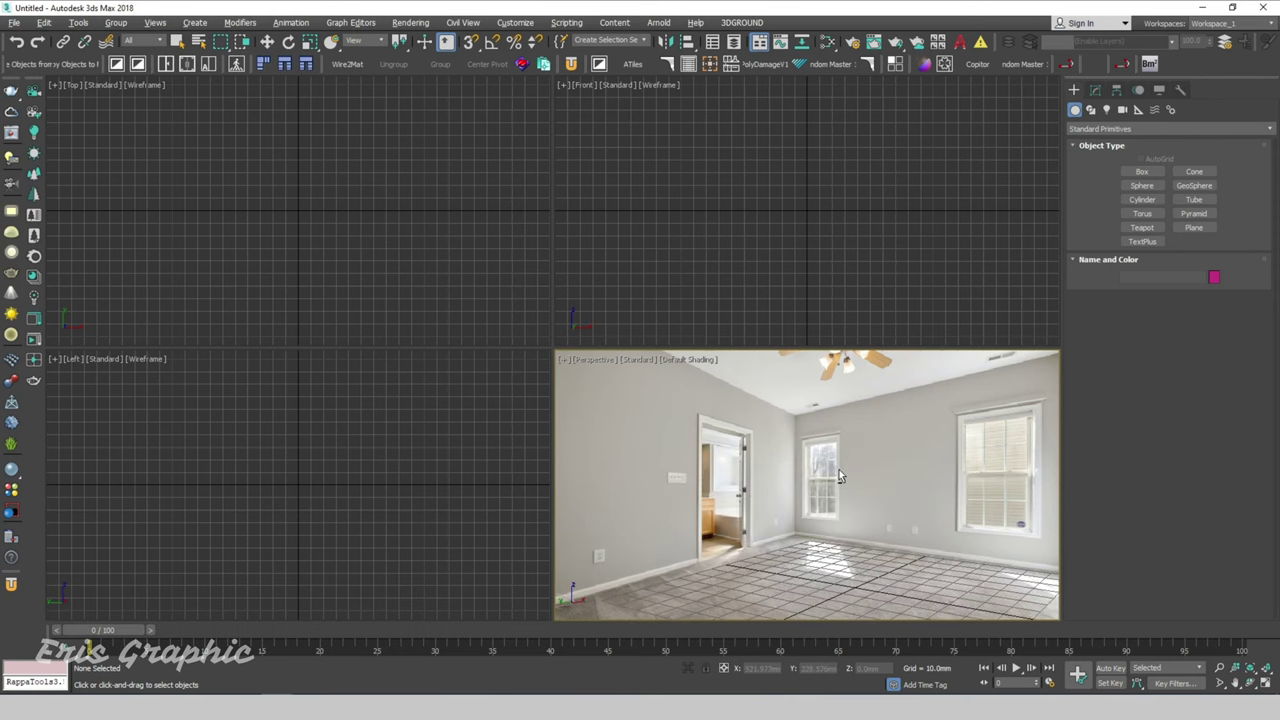
pyautogui.hotkey('alt', 'w')
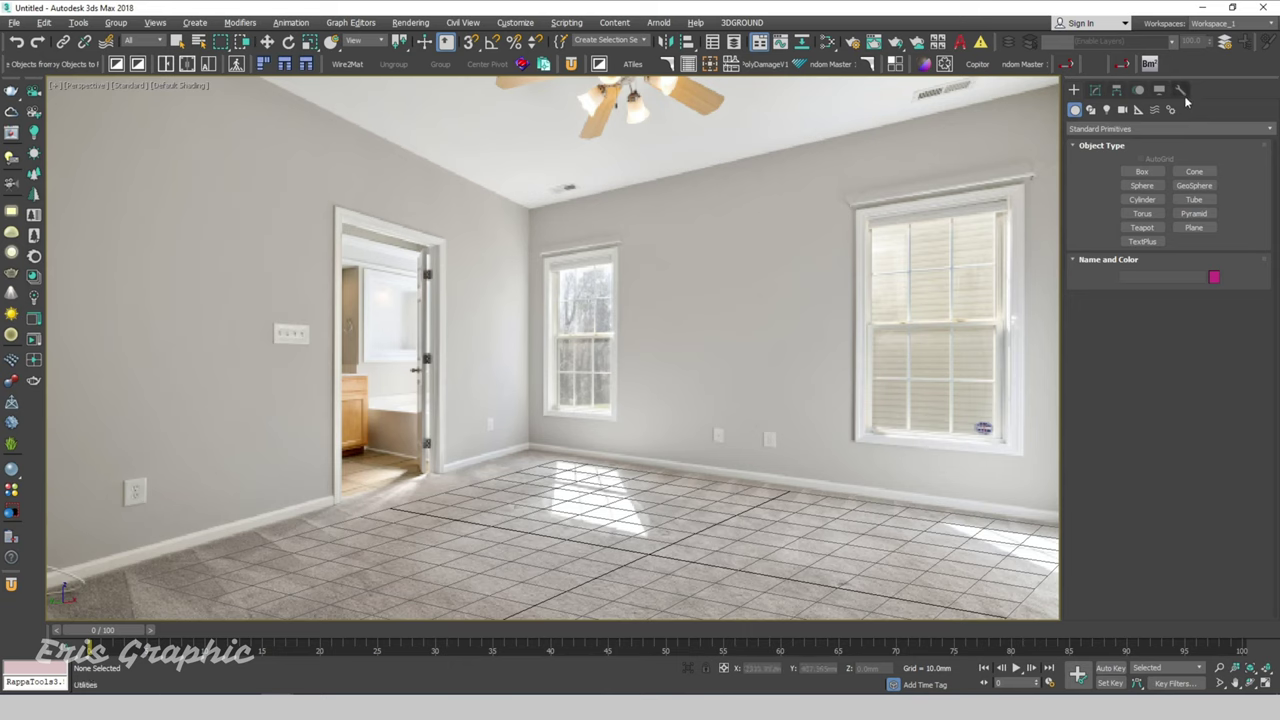
# Step: Start the Perspective Match utility and display its red, green and blue vanishing lines
pyautogui.click(1180, 89)
pyautogui.click(1172, 171)
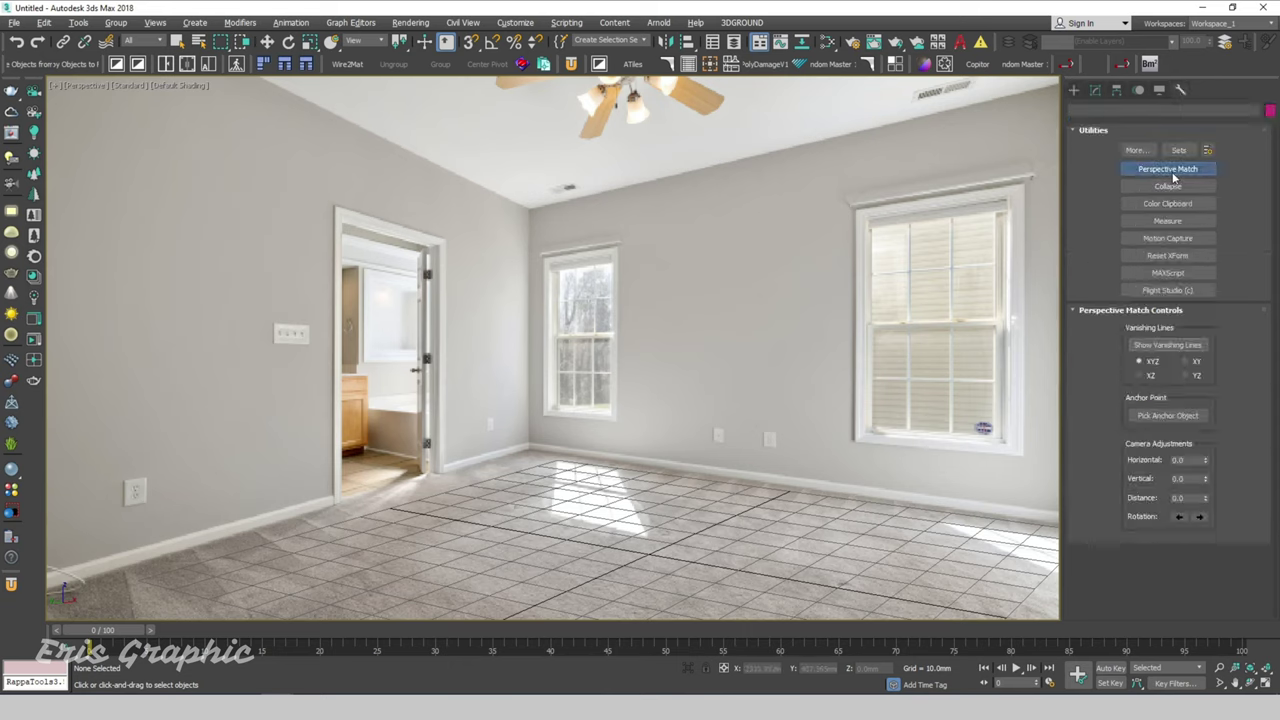
pyautogui.click(1176, 345)
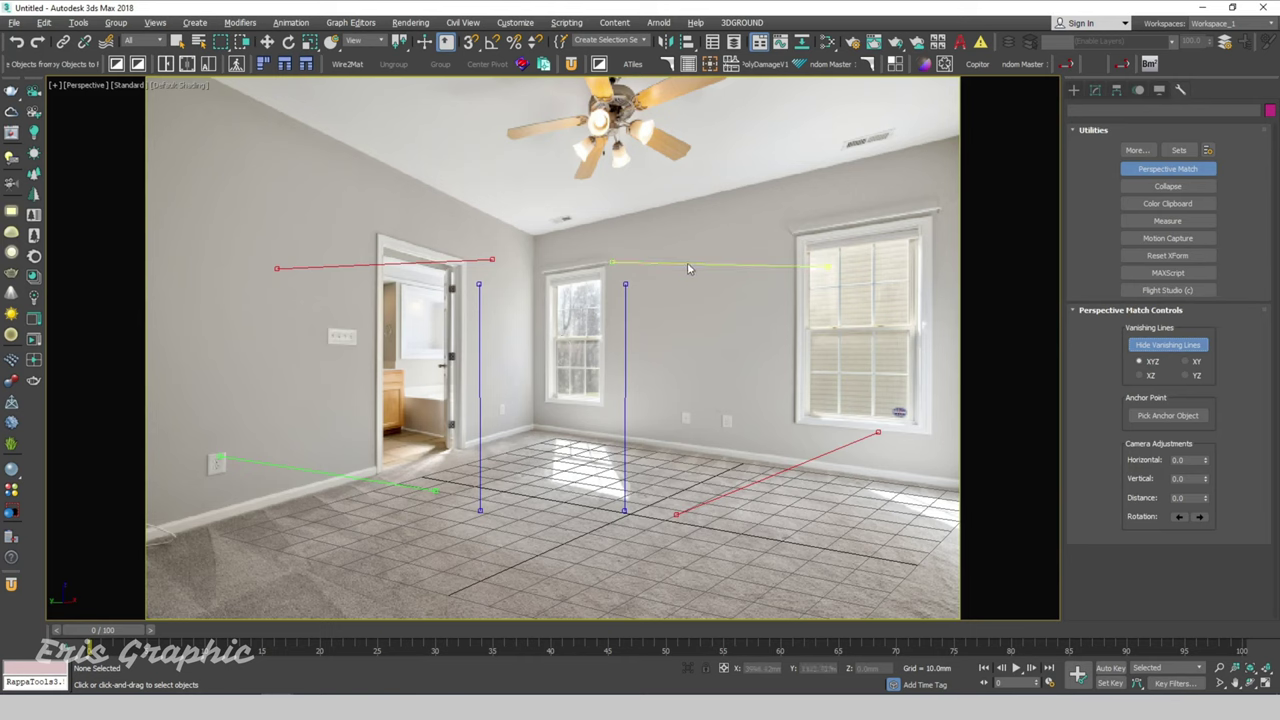
# Step: Align vanishing lines with the back ceiling edge and the back-wall baseboard
pyautogui.moveTo(688, 270); pyautogui.dragTo(606, 240)
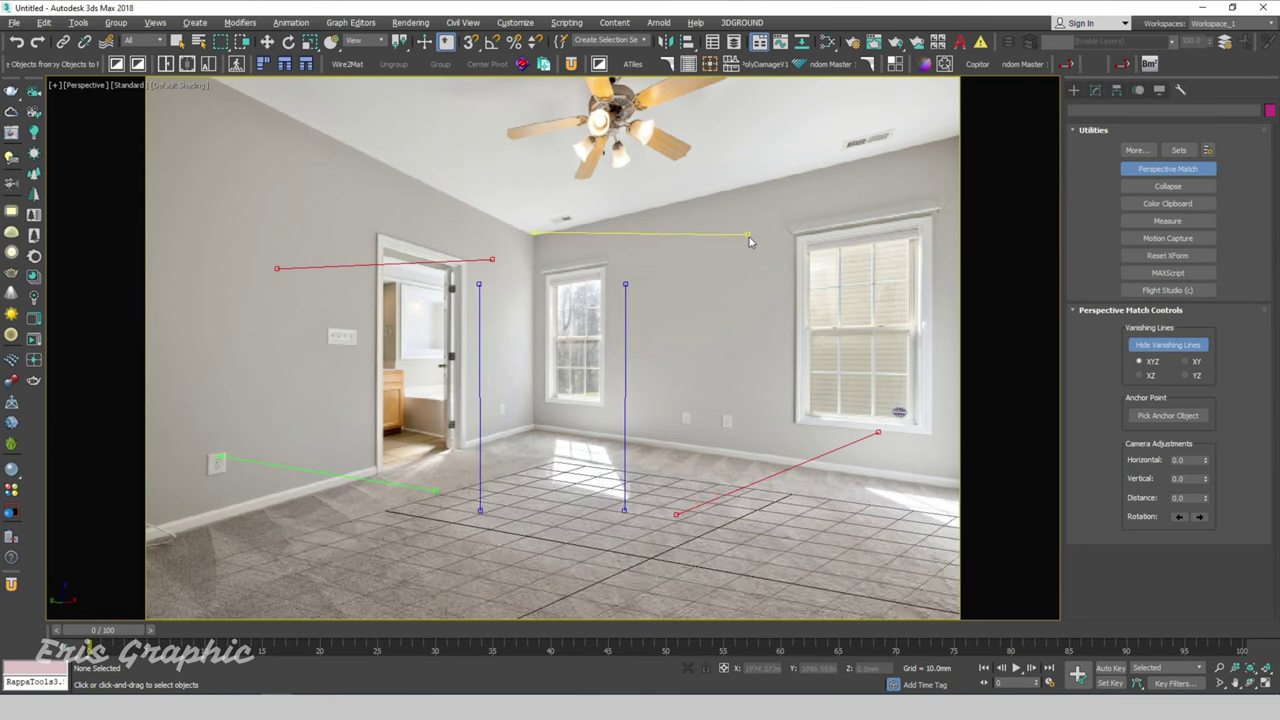
pyautogui.moveTo(750, 240); pyautogui.dragTo(960, 134)
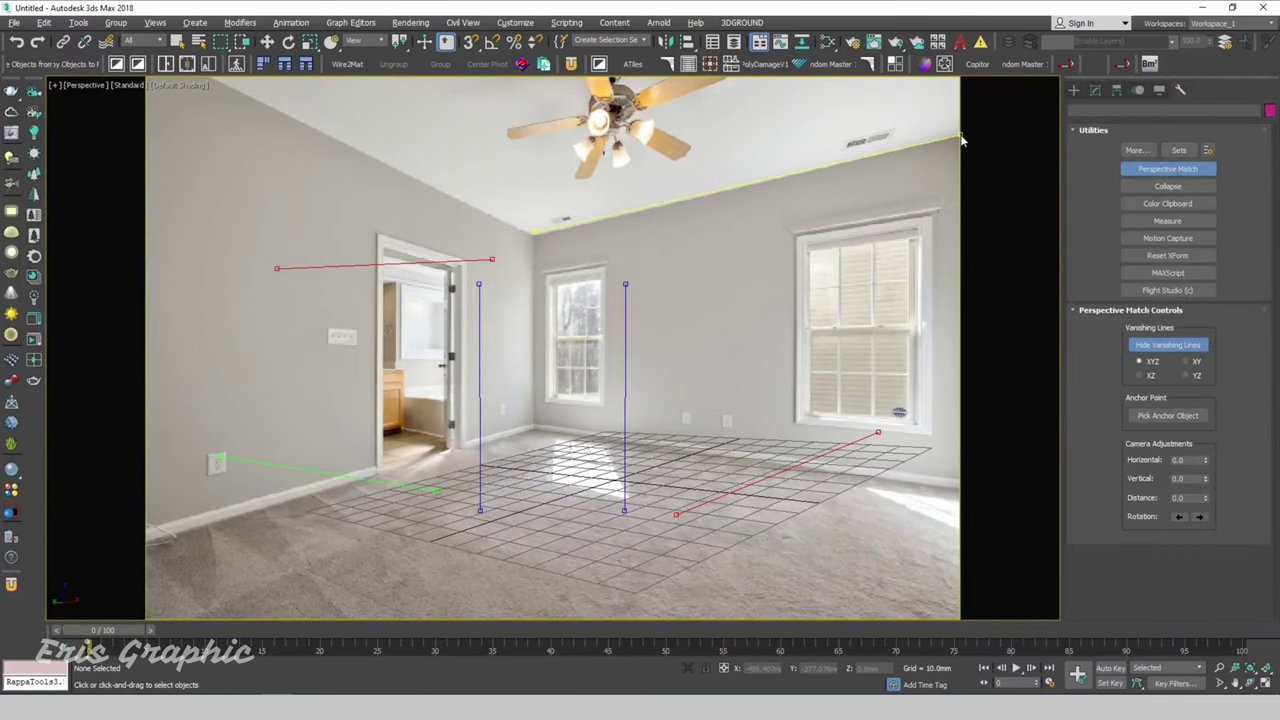
pyautogui.moveTo(536, 236); pyautogui.dragTo(531, 240)
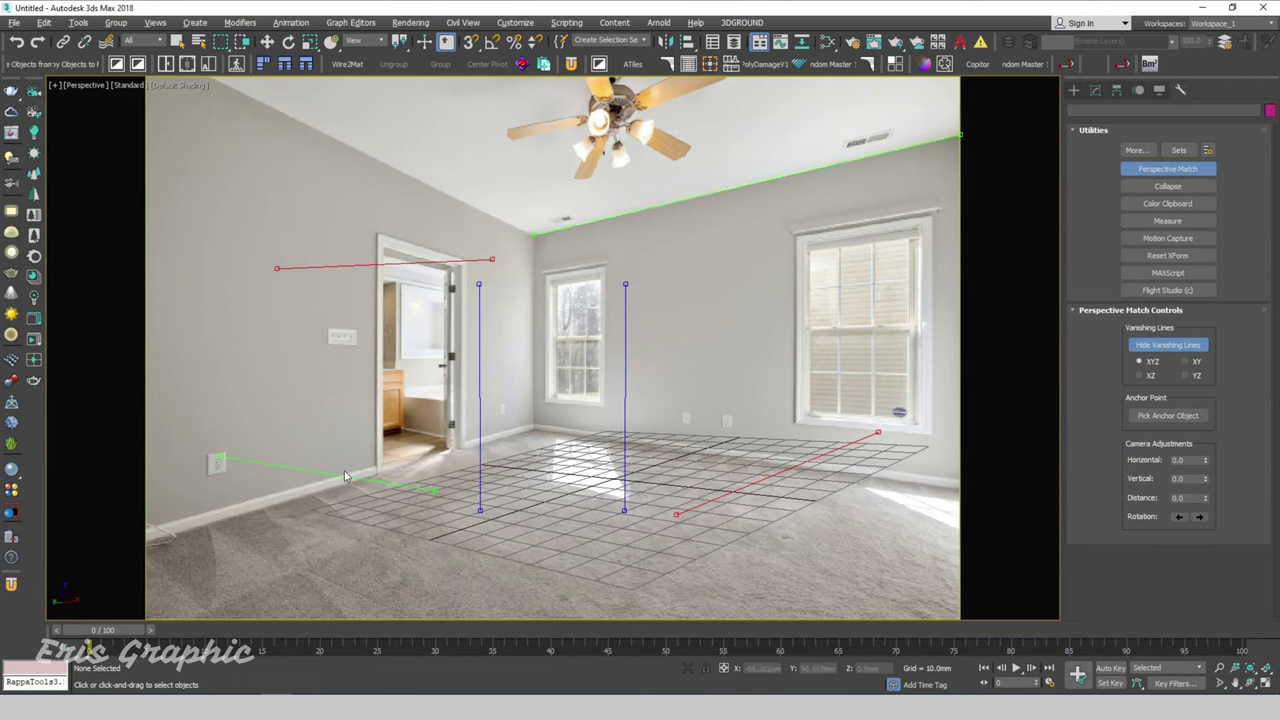
pyautogui.moveTo(338, 478); pyautogui.dragTo(652, 433)
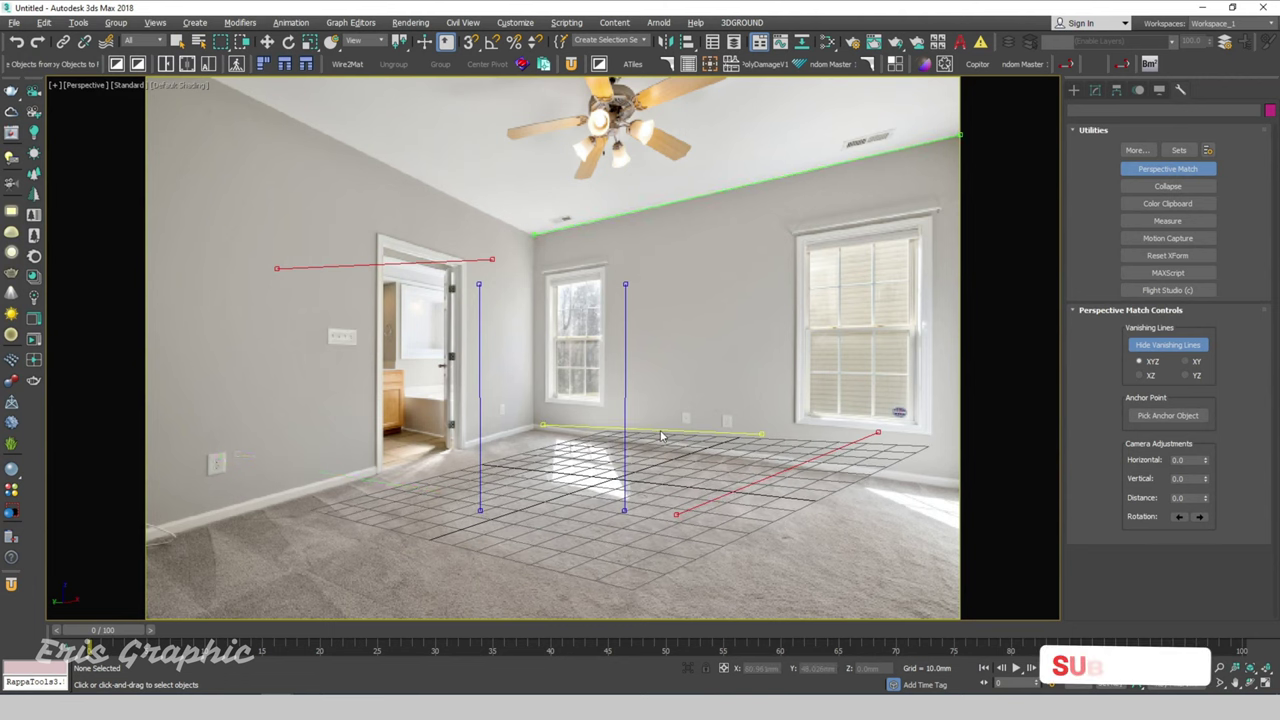
pyautogui.moveTo(755, 433); pyautogui.dragTo(965, 479)
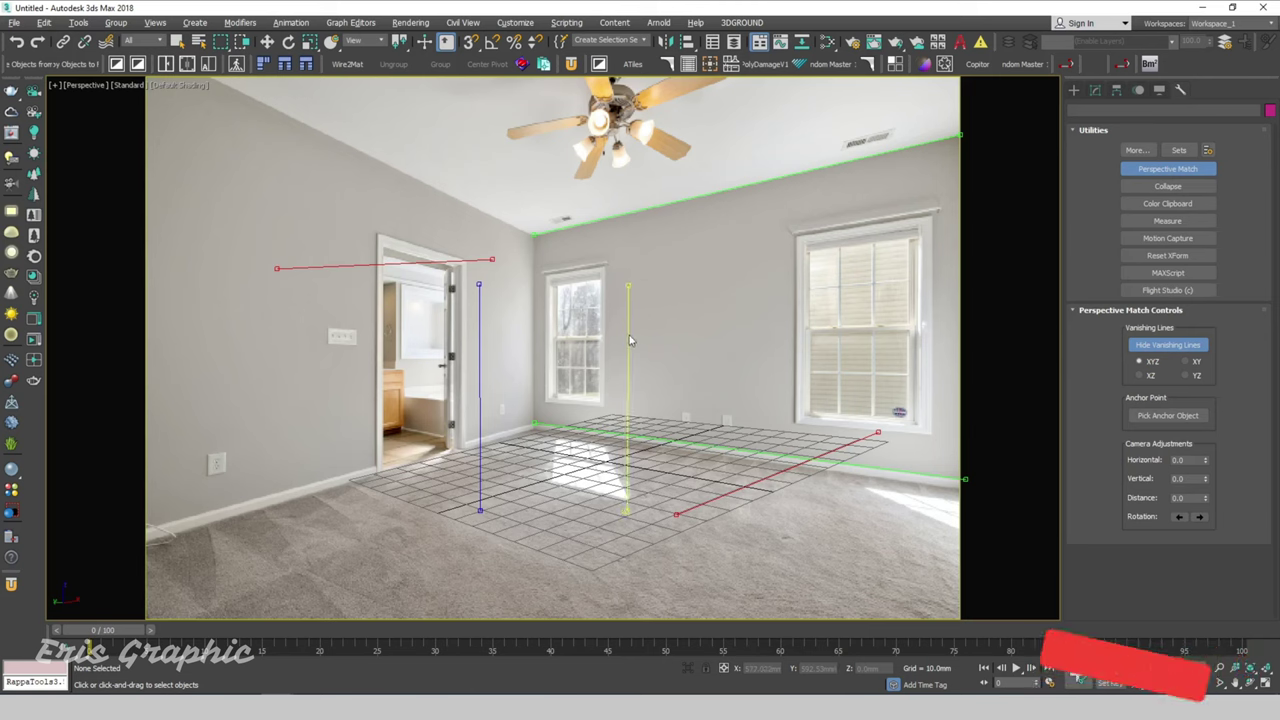
# Step: Place the vertical lines on the back room corner and the door frame
pyautogui.moveTo(620, 328); pyautogui.dragTo(538, 294)
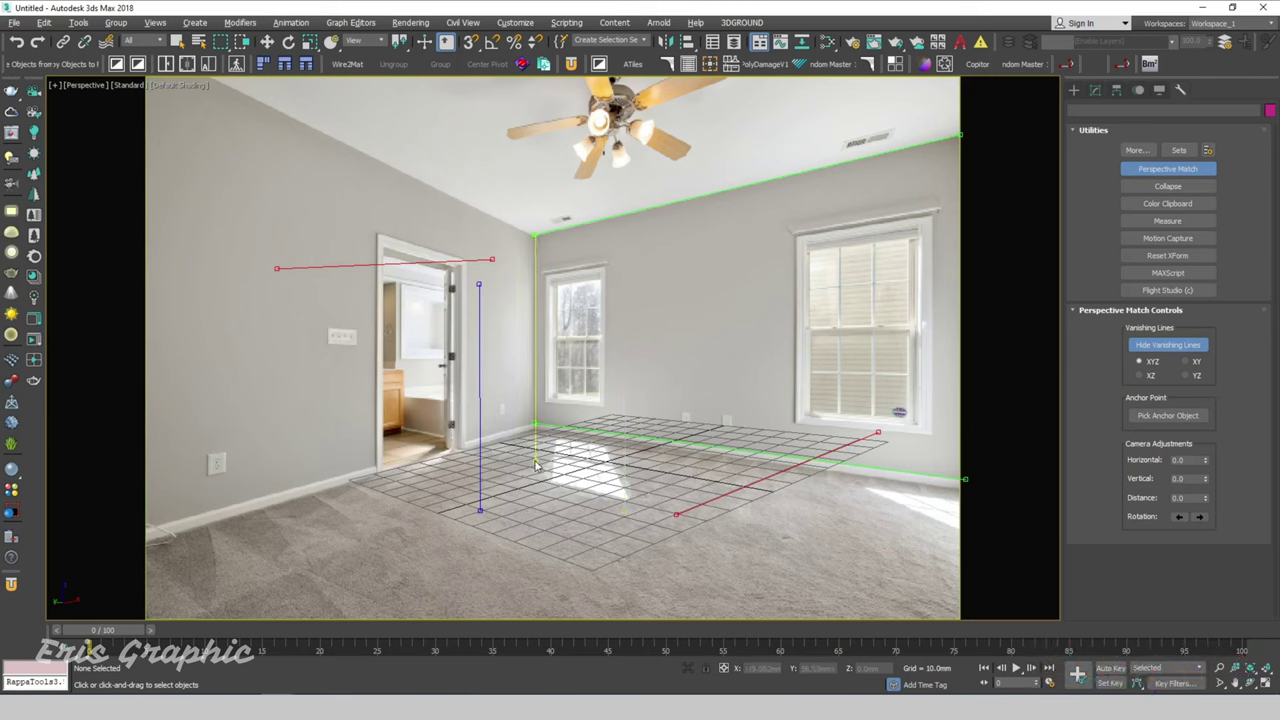
pyautogui.moveTo(537, 461); pyautogui.dragTo(535, 428)
pyautogui.moveTo(481, 380)
pyautogui.mouseDown()
pyautogui.moveTo(377, 357)
pyautogui.moveTo(385, 460)
pyautogui.moveTo(369, 476)
pyautogui.mouseUp()
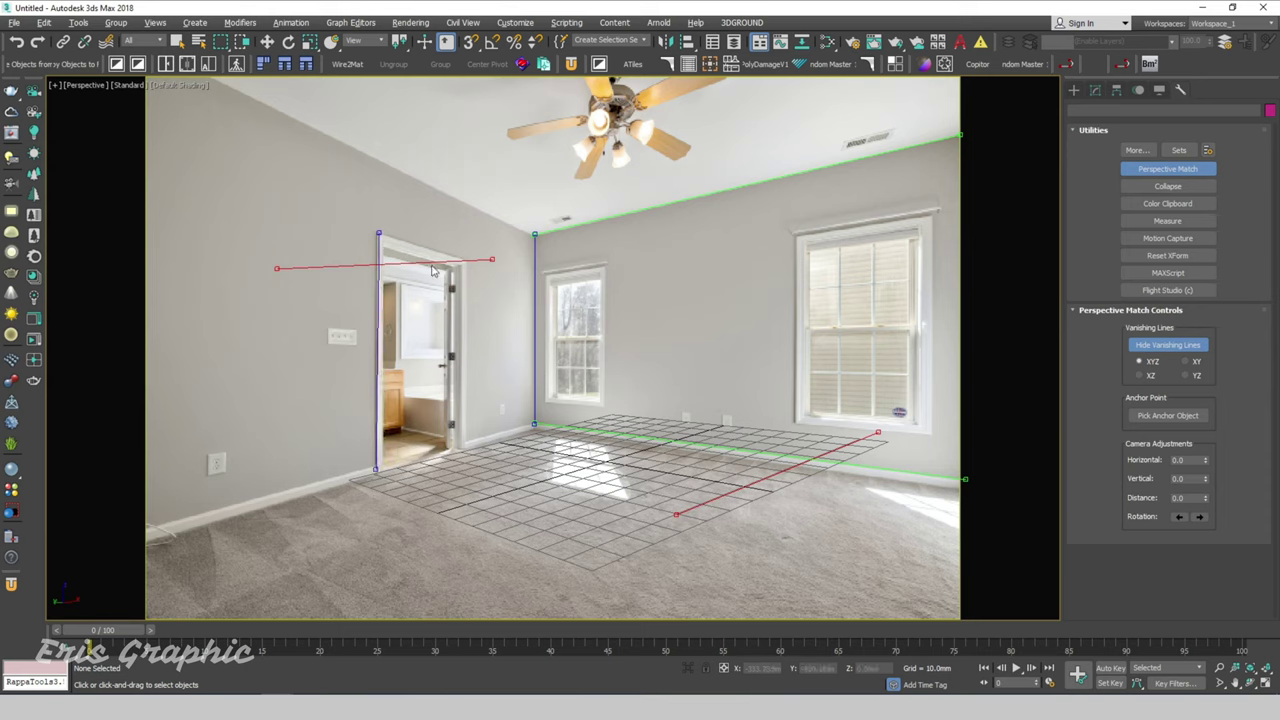
pyautogui.moveTo(378, 233); pyautogui.dragTo(376, 232)
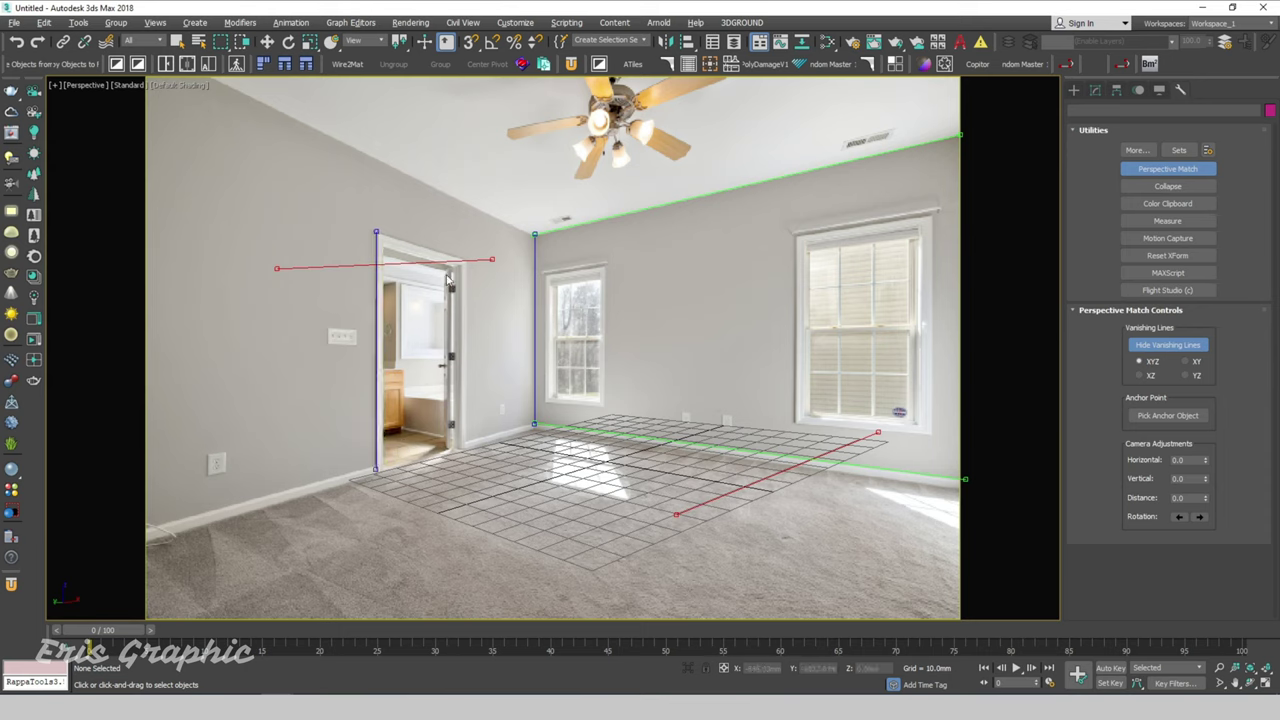
# Step: Align the red lines with the left wall's ceiling edge and left baseboard
pyautogui.moveTo(440, 272); pyautogui.dragTo(470, 244)
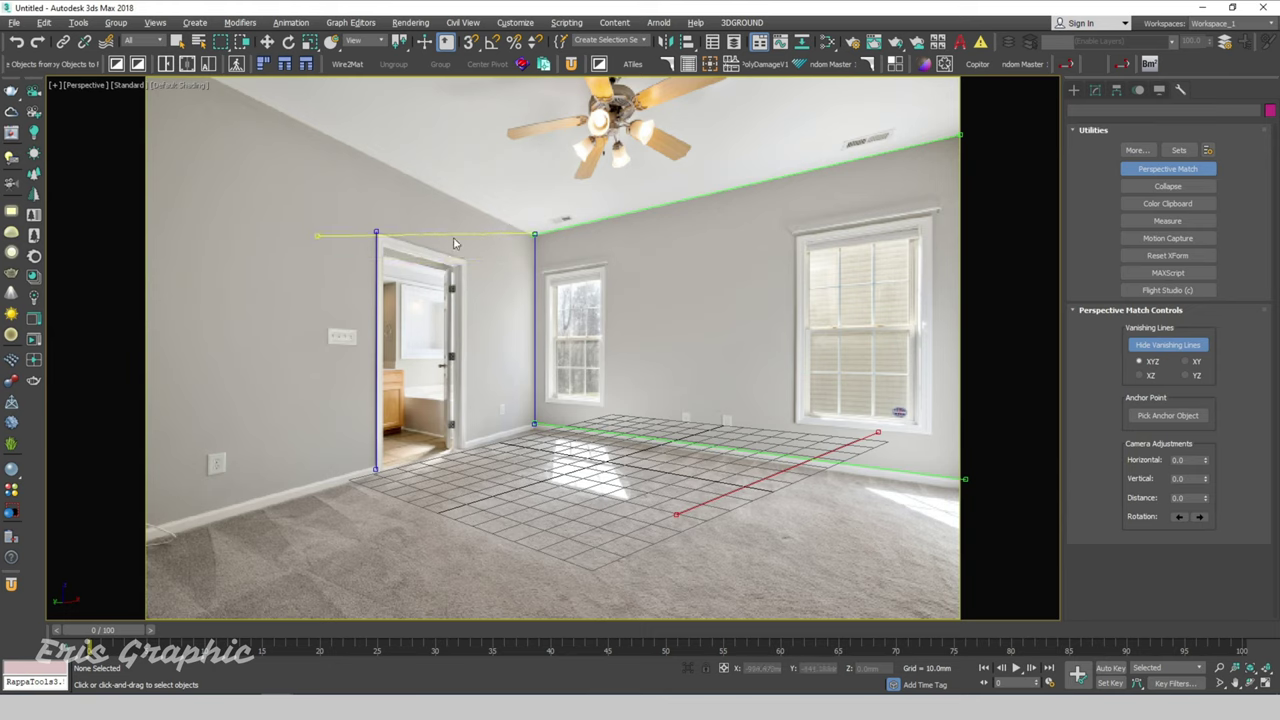
pyautogui.moveTo(312, 241)
pyautogui.mouseDown()
pyautogui.moveTo(251, 175)
pyautogui.moveTo(228, 88)
pyautogui.mouseUp()
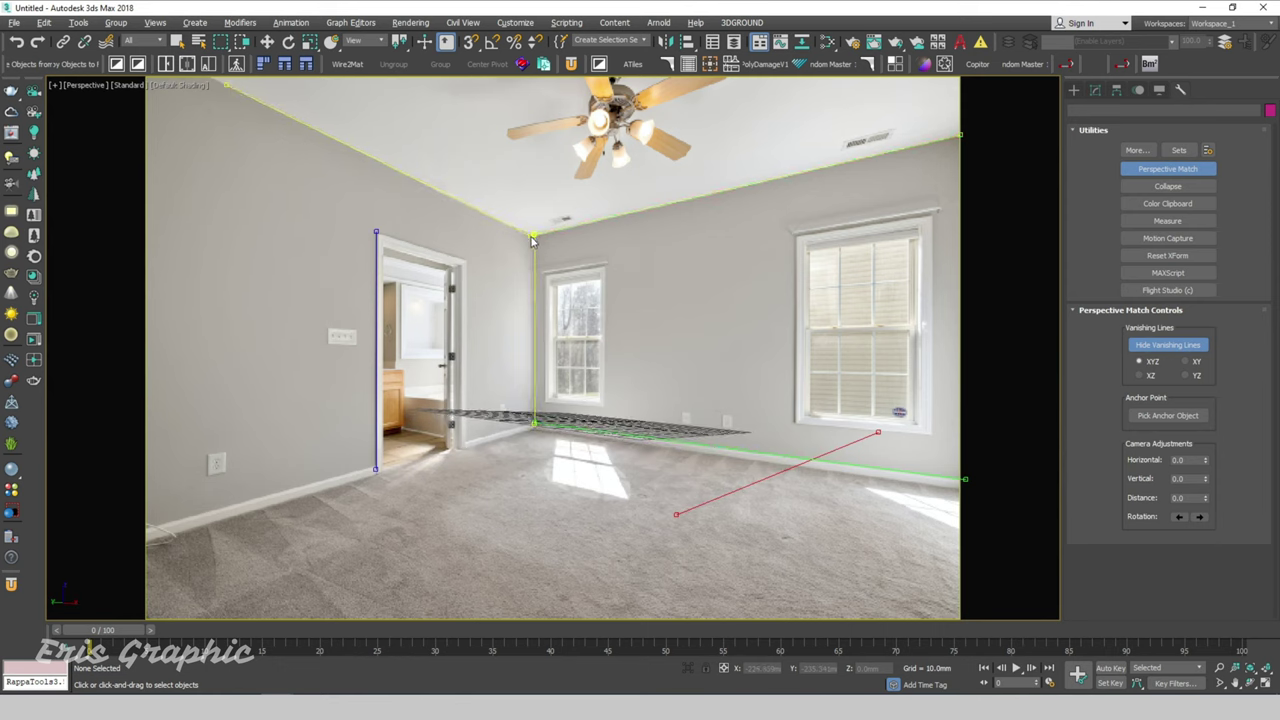
pyautogui.moveTo(786, 472); pyautogui.dragTo(284, 524)
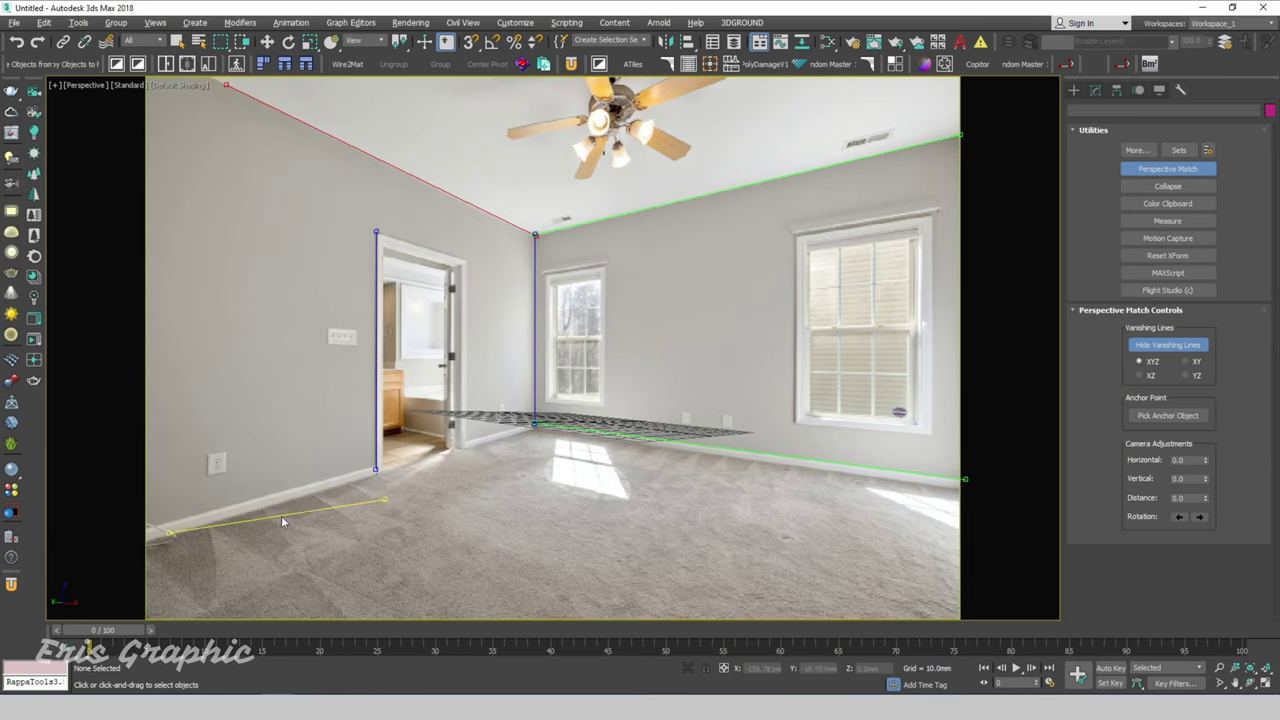
pyautogui.moveTo(385, 502); pyautogui.dragTo(534, 427)
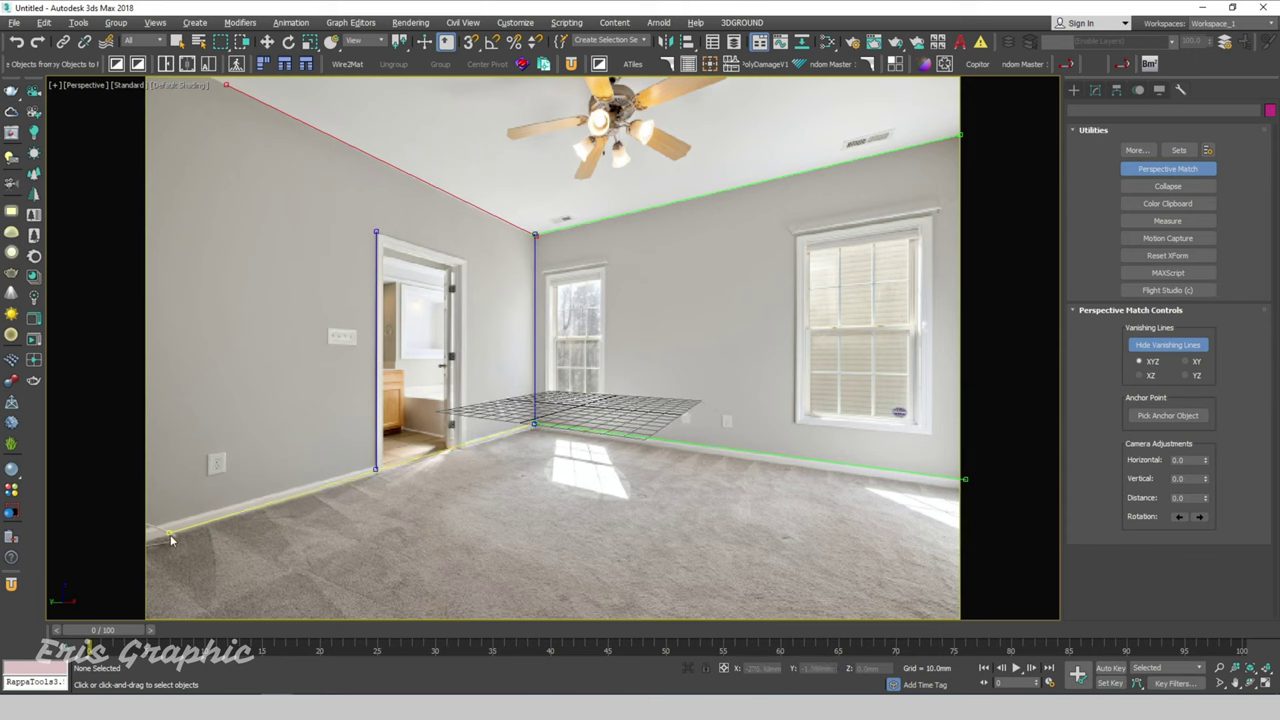
pyautogui.moveTo(170, 538); pyautogui.dragTo(156, 526)
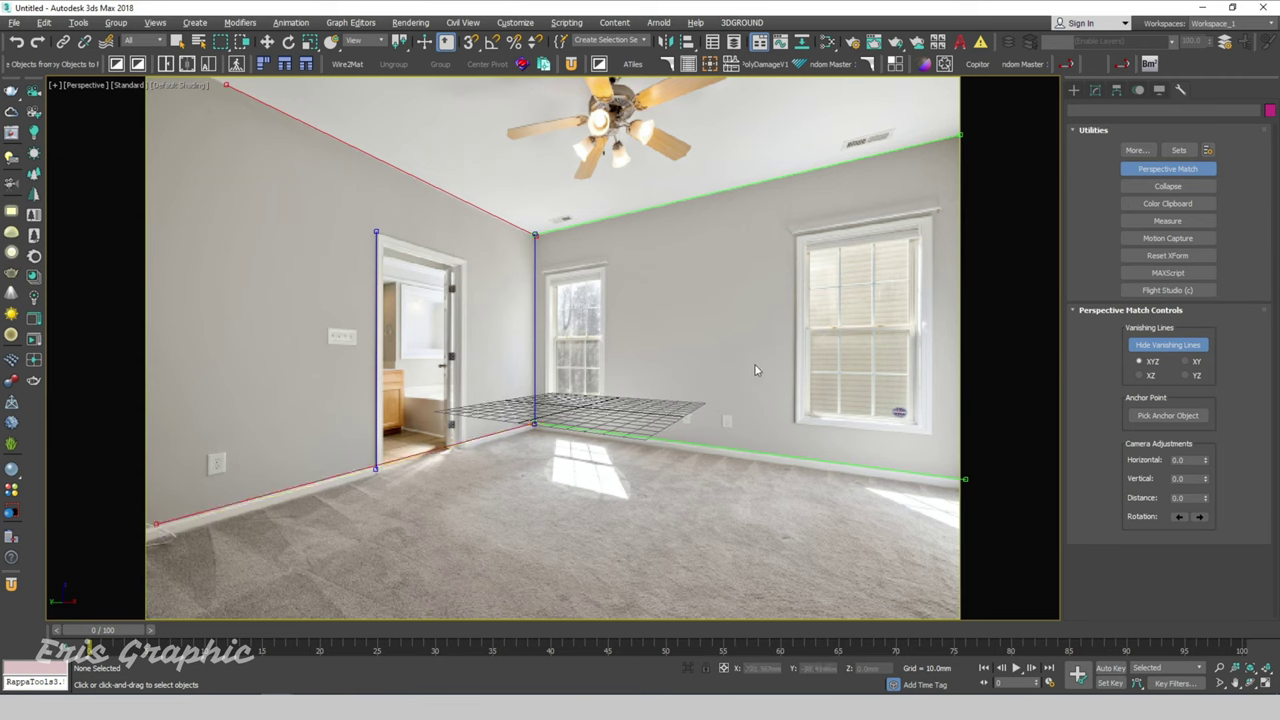
# Step: Put the matched view in 2D Pan Zoom Mode, zoom, and restore four viewports
pyautogui.click(55, 86)
pyautogui.click(111, 259)
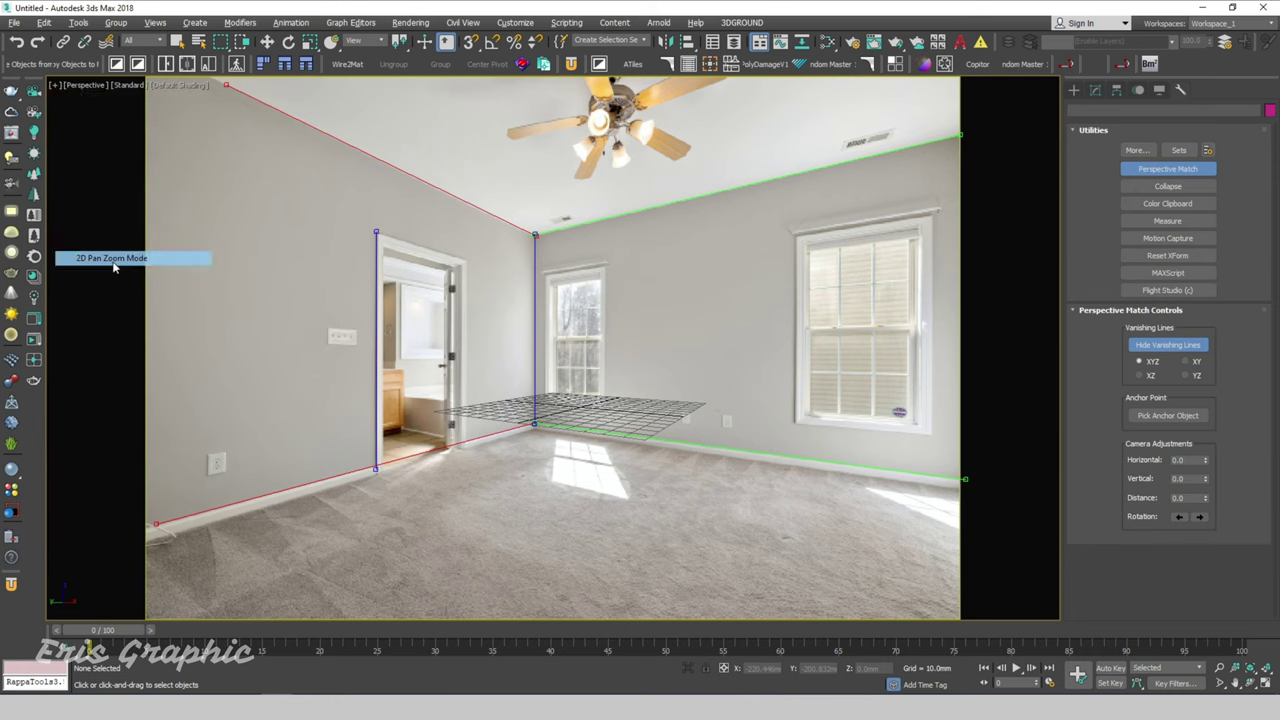
pyautogui.scroll(-4, 558, 355)
pyautogui.scroll(2, 558, 355)
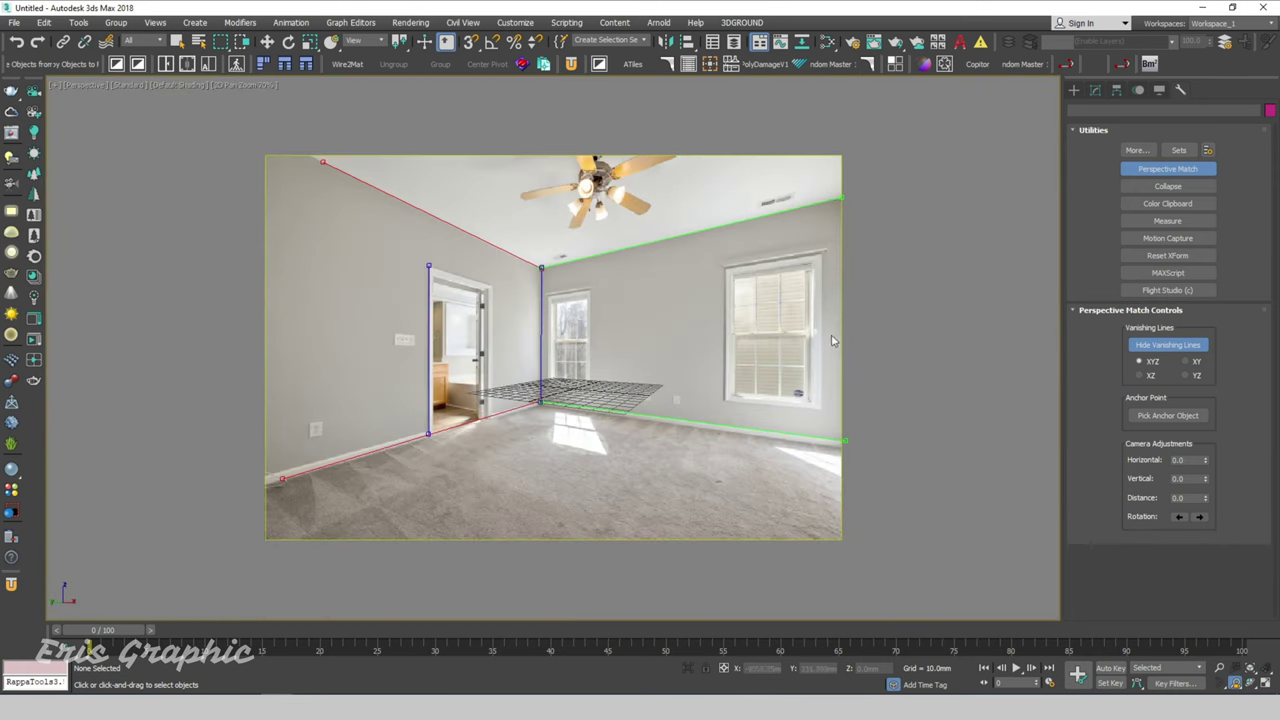
pyautogui.hotkey('alt', 'w')
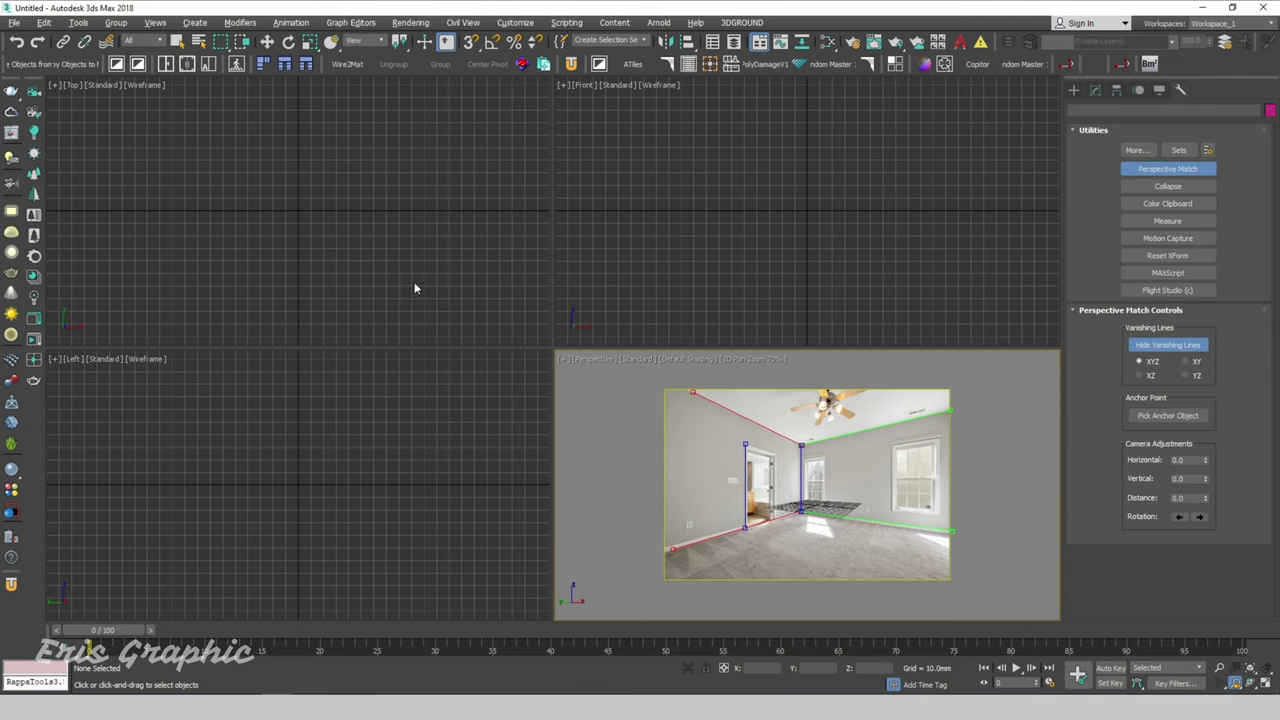
# Step: Turn off 2D Pan Zoom and create CoronaCamera001 from the matched perspective view
pyautogui.click(561, 359)
pyautogui.click(610, 531)
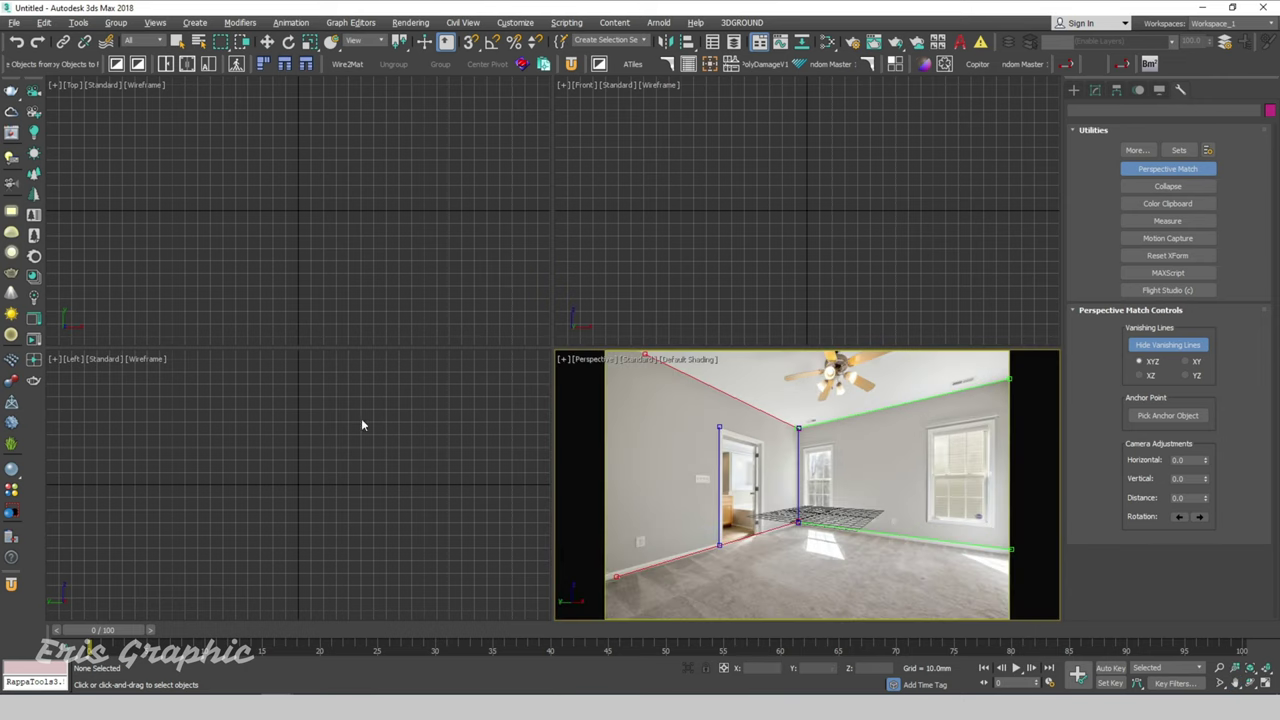
pyautogui.click(34, 112)
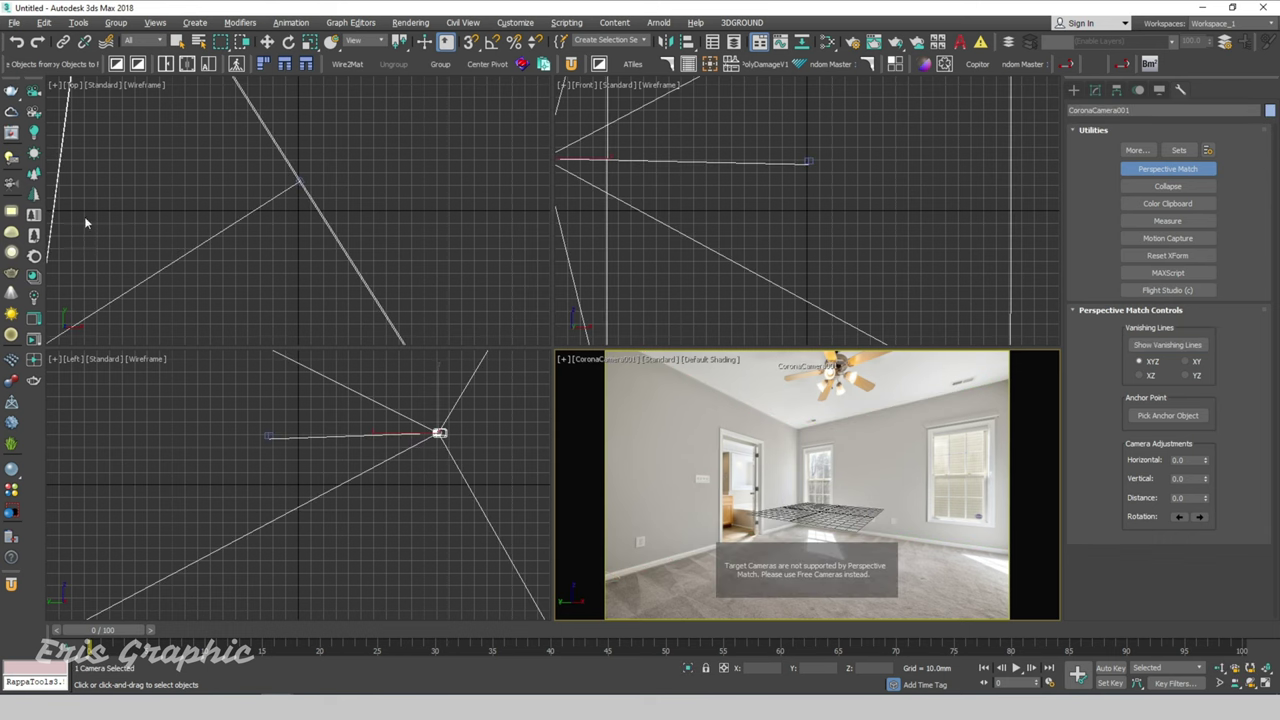
# Step: Select CoronaCamera001 and review its parameters on the Modify panel
pyautogui.click(492, 435)
pyautogui.scroll(-3, 370, 235)
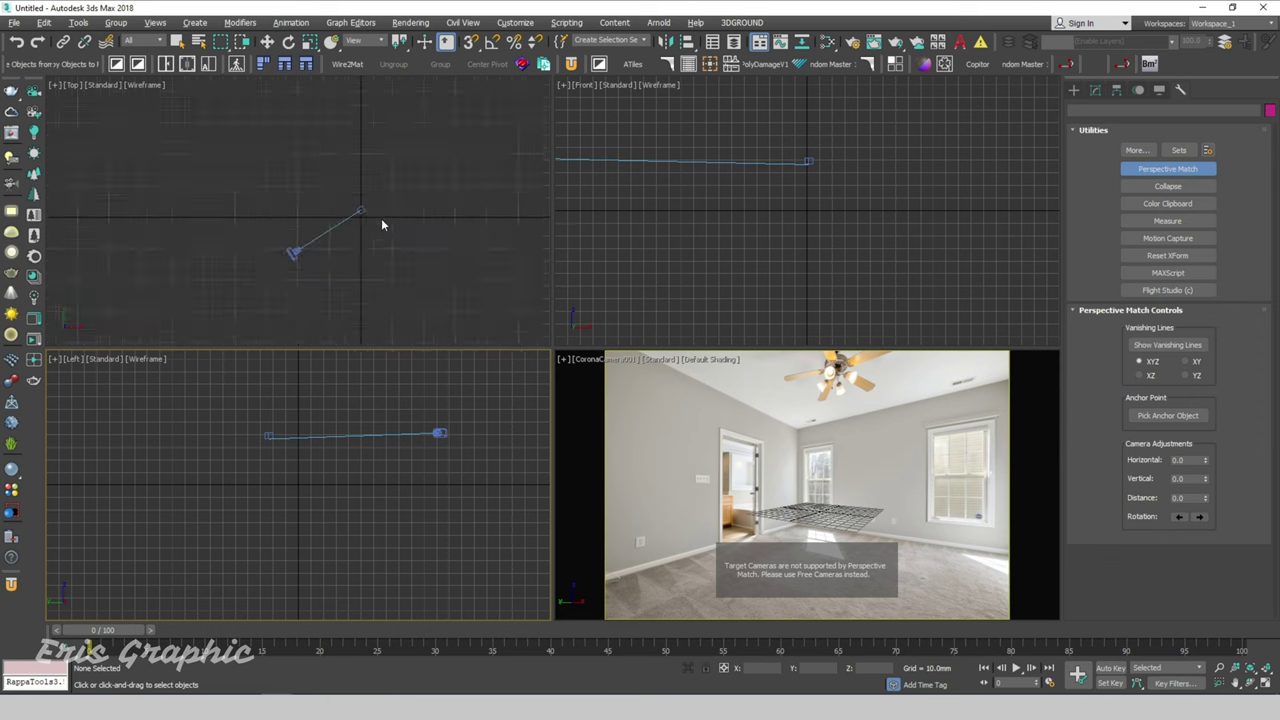
pyautogui.scroll(2, 355, 254)
pyautogui.click(294, 236)
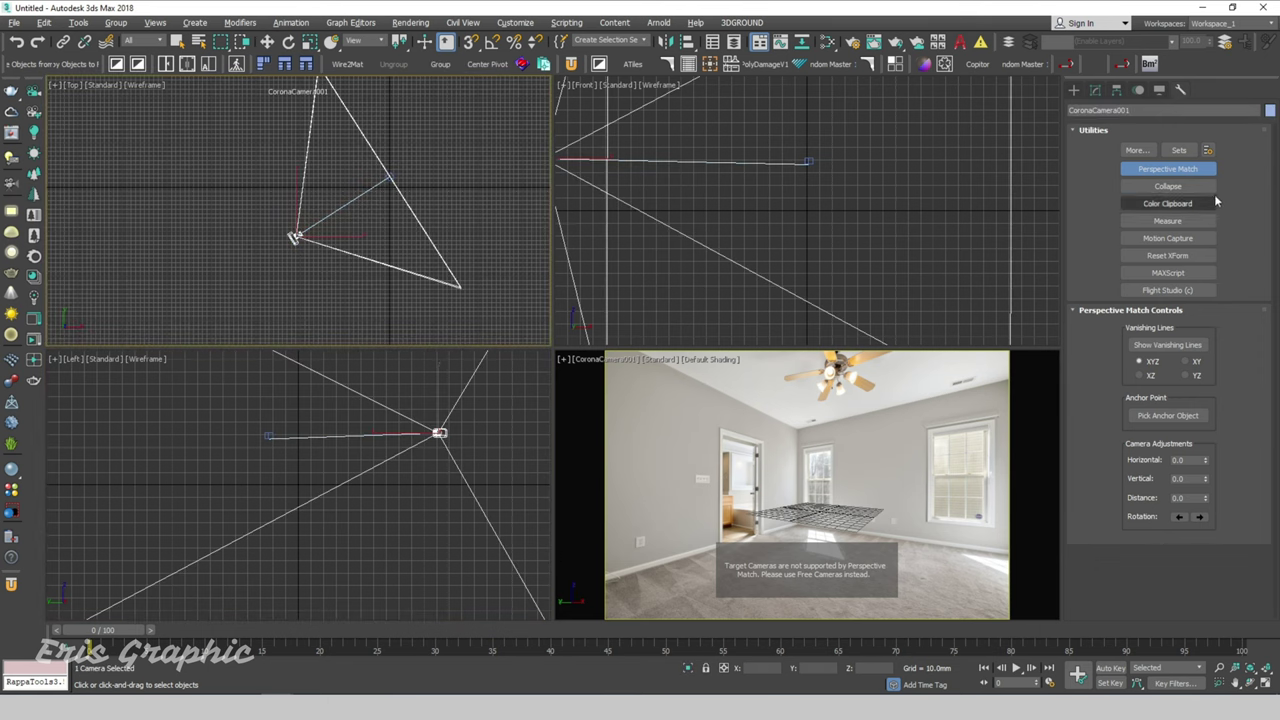
pyautogui.click(1095, 90)
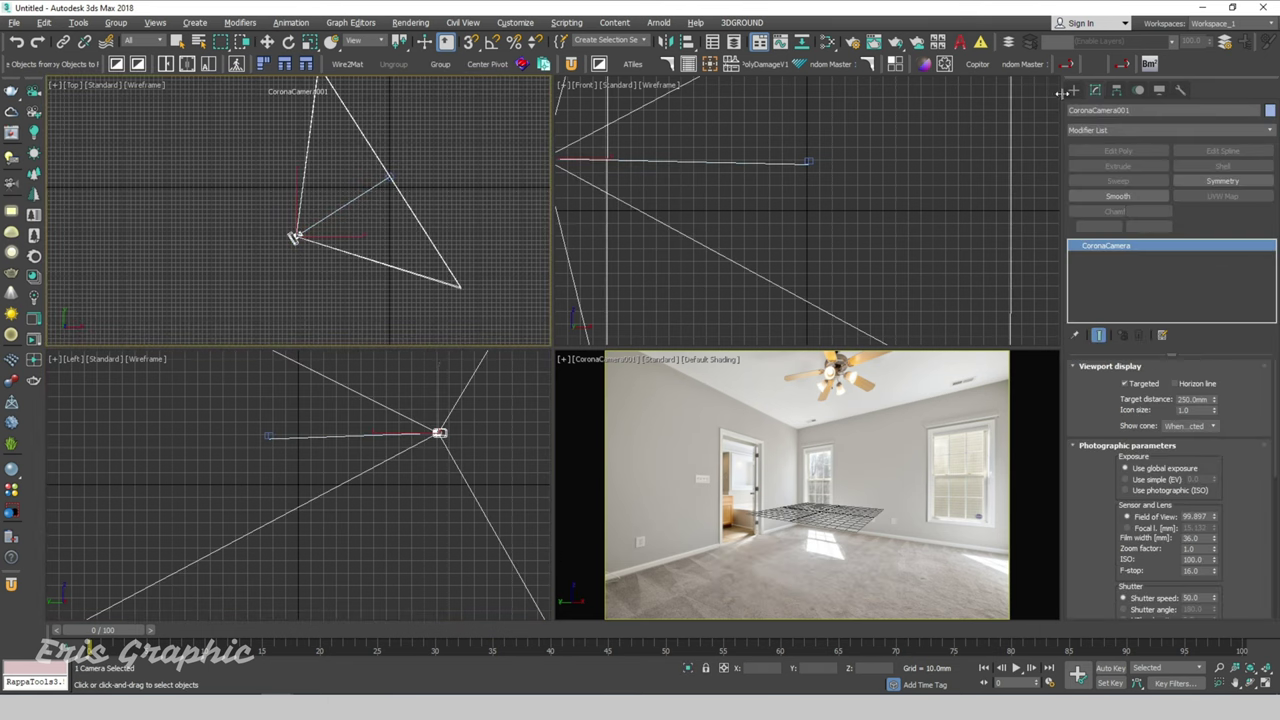
pyautogui.click(765, 405)
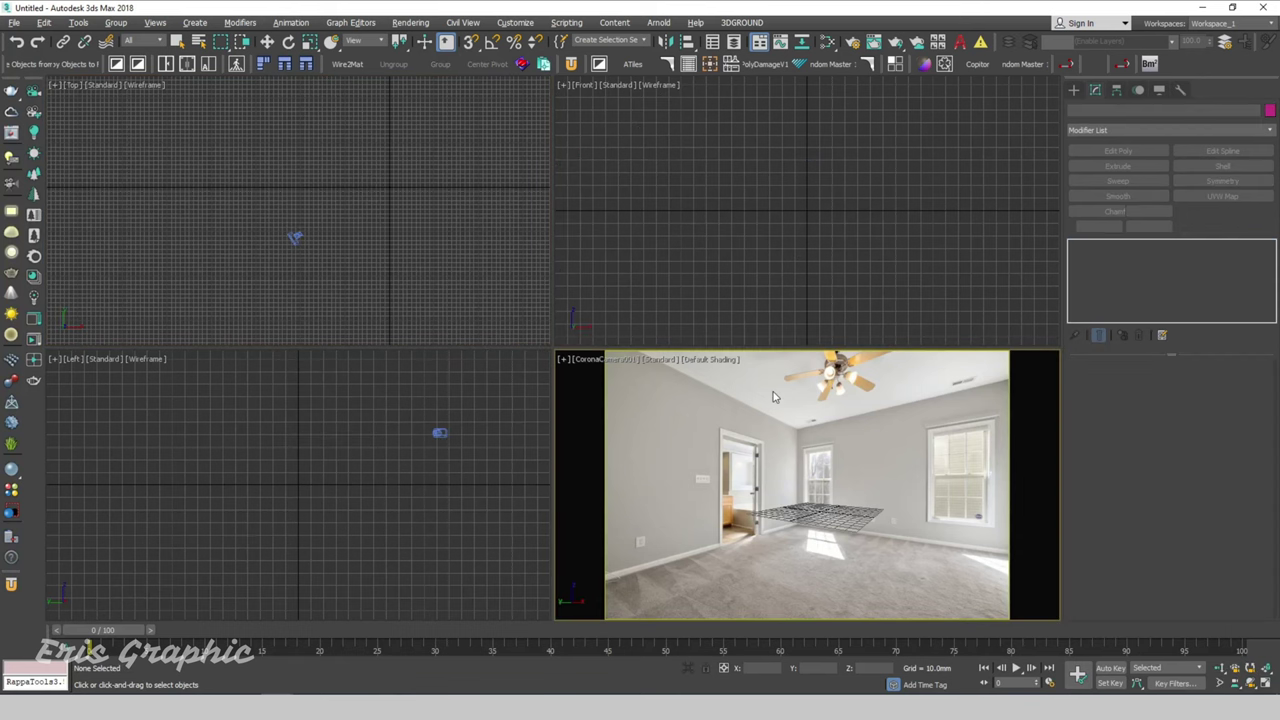
# Step: Maximize the camera view and show the Perspective Match vanishing lines over it
pyautogui.hotkey('alt', 'w')
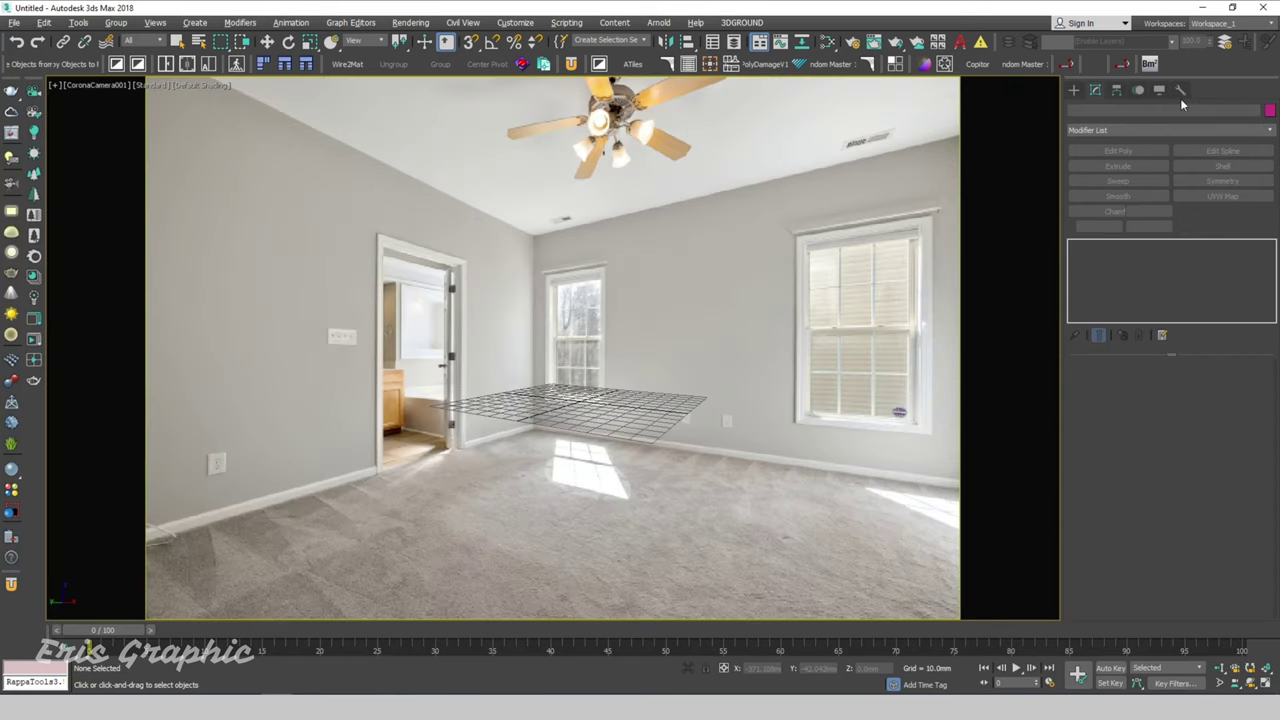
pyautogui.click(1180, 90)
pyautogui.click(1163, 346)
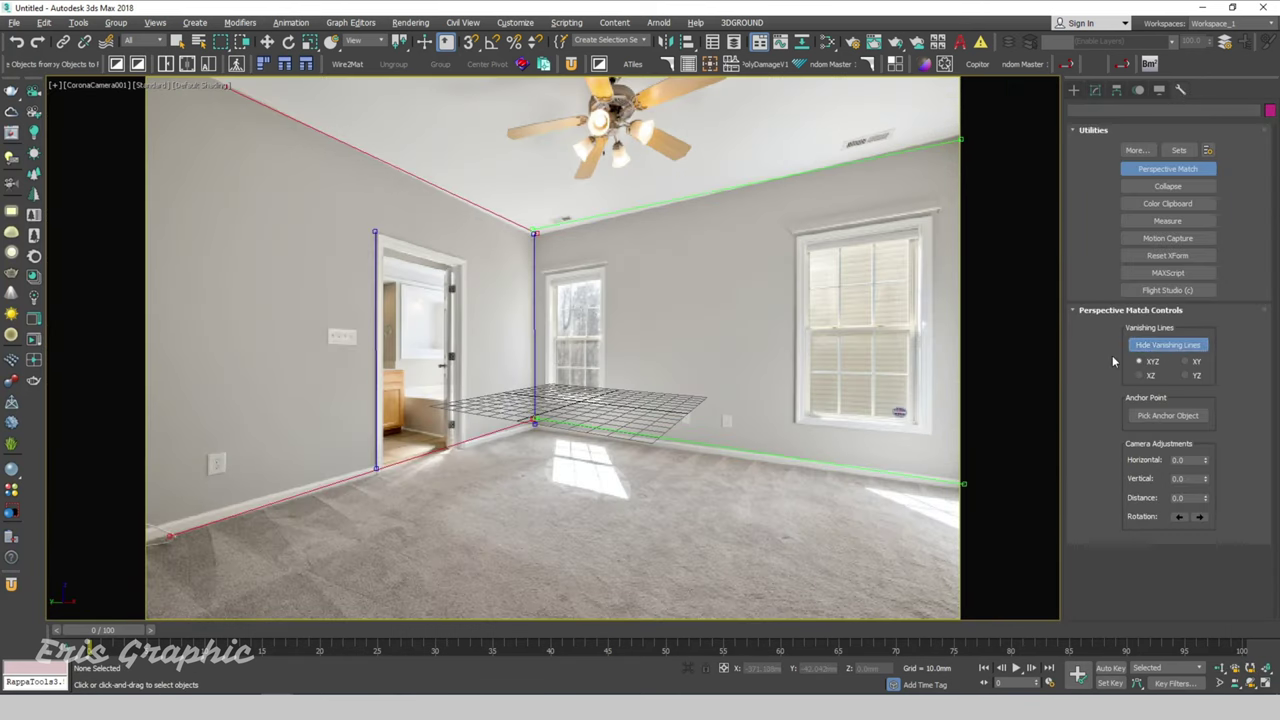
# Step: Switch the CoronaCamera001 view to 2D pan-zoom mode and zoom into the photo
pyautogui.click(55, 85)
pyautogui.click(115, 259)
pyautogui.scroll(5, 522, 293)
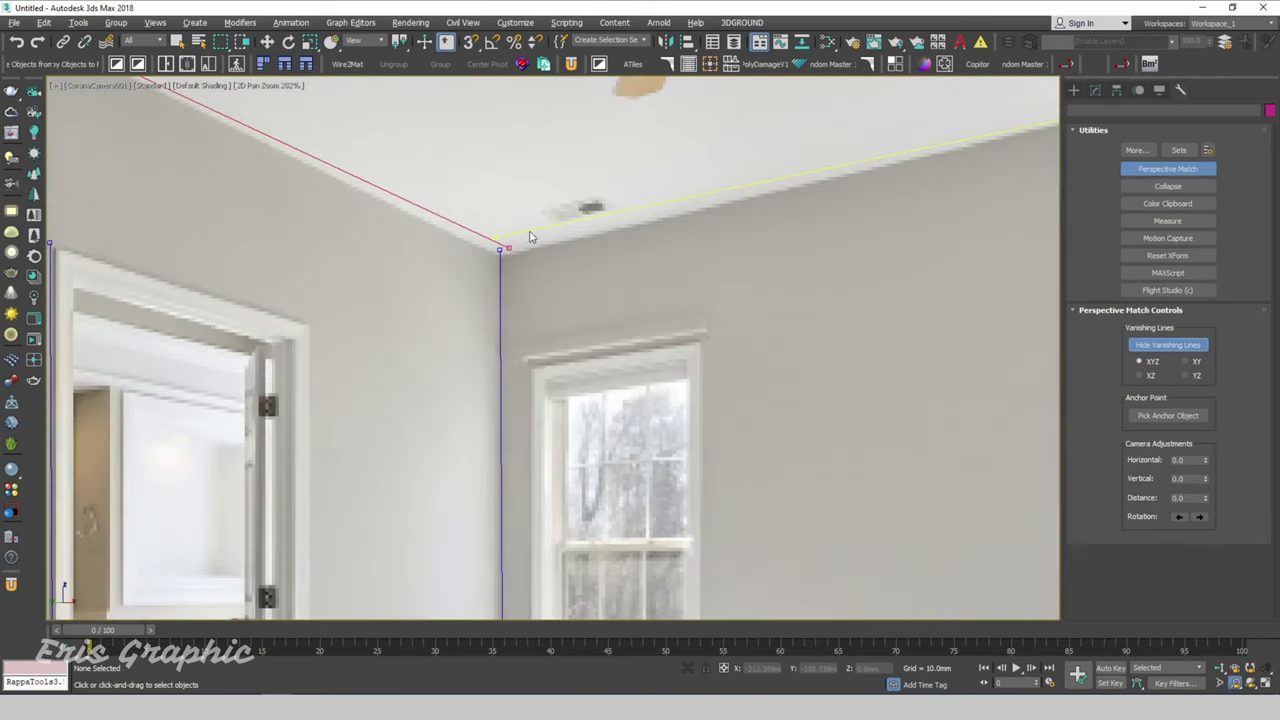
# Step: Place the green line's end exactly on the photo's ceiling corner
pyautogui.moveTo(485, 278); pyautogui.dragTo(440, 219)
pyautogui.moveTo(462, 282); pyautogui.dragTo(462, 292)
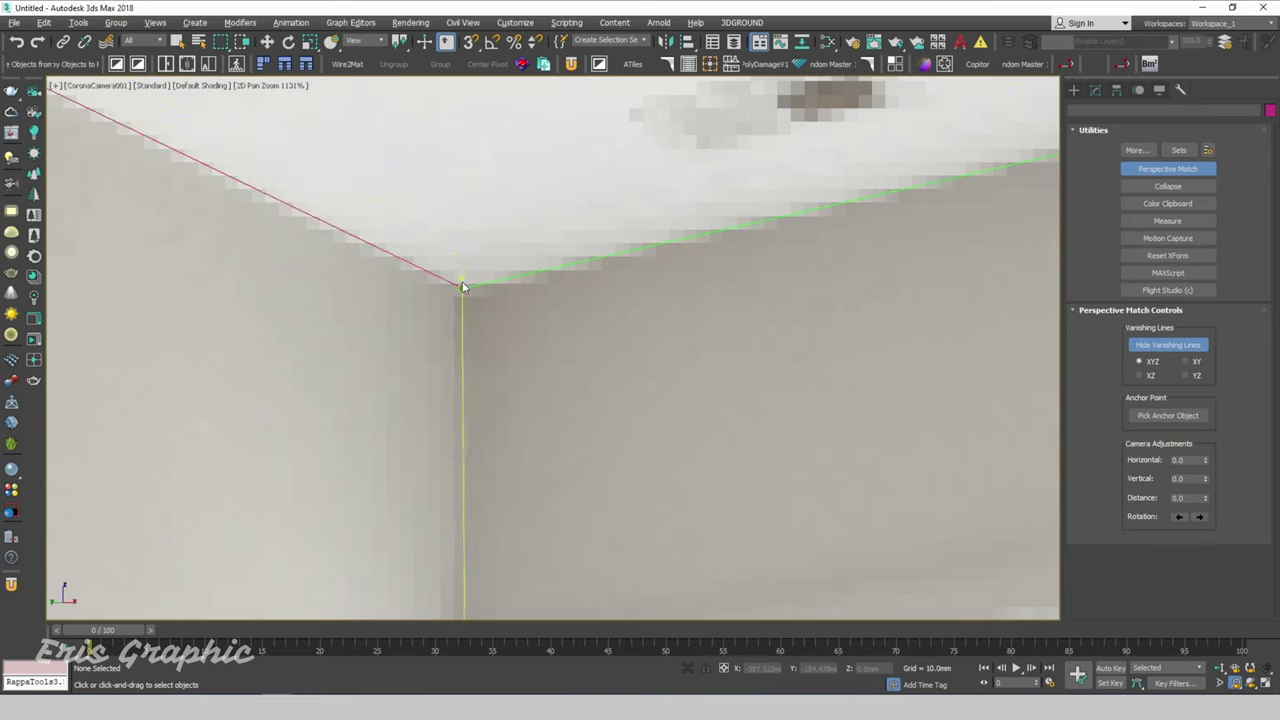
pyautogui.scroll(-5, 470, 263)
pyautogui.scroll(-2, 470, 263)
pyautogui.scroll(5, 470, 328)
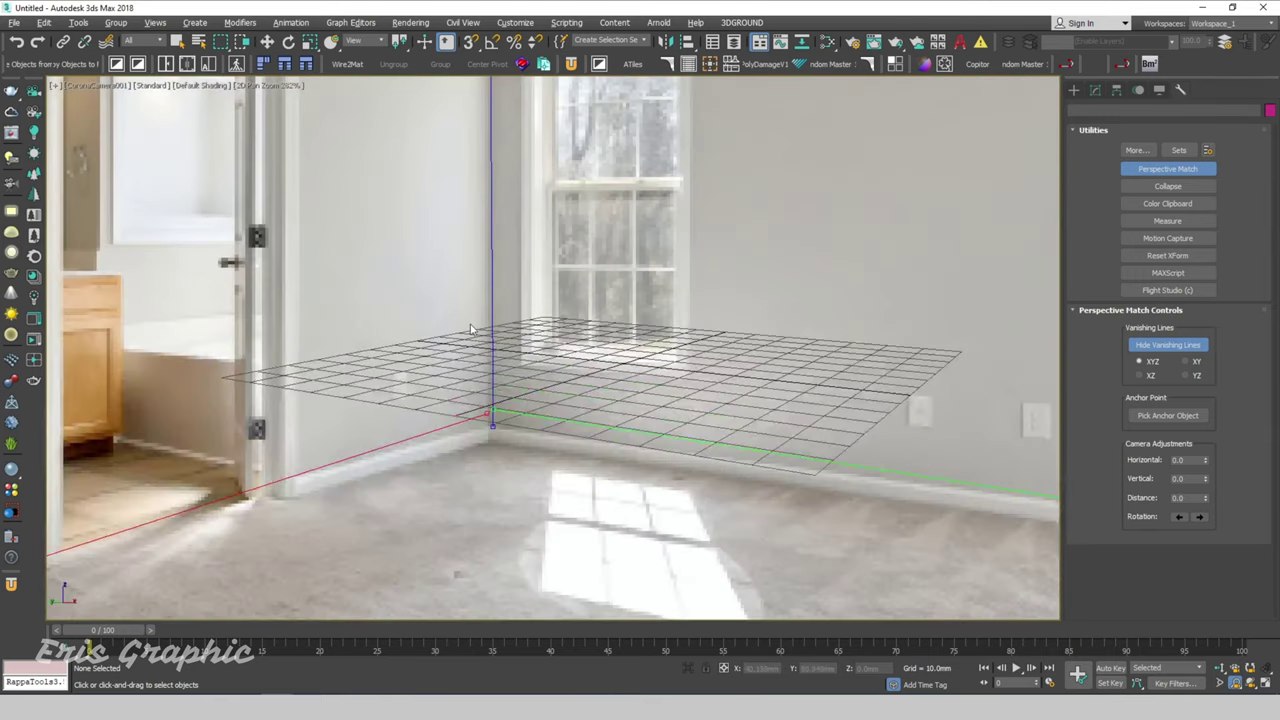
pyautogui.scroll(4, 491, 423)
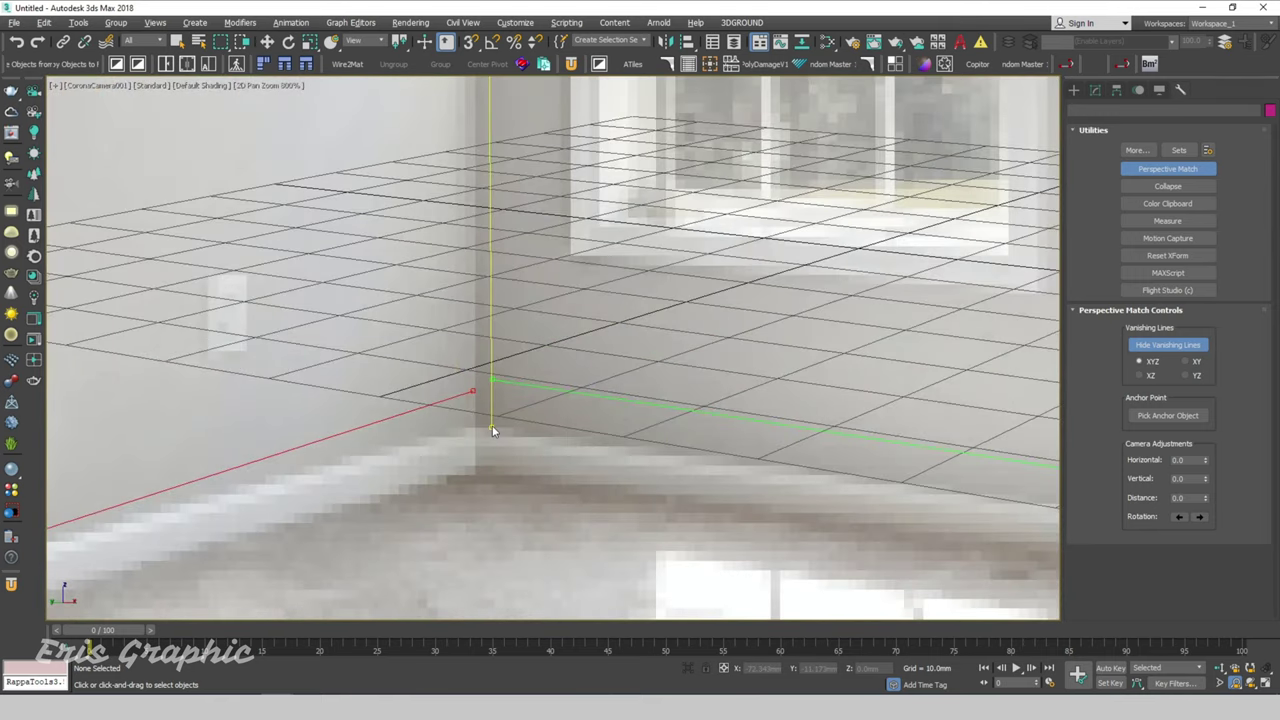
# Step: Move the grid origin and green line start onto the floor wall corner, its end onto the right baseboard
pyautogui.moveTo(487, 431); pyautogui.dragTo(475, 437)
pyautogui.moveTo(491, 382); pyautogui.dragTo(473, 433)
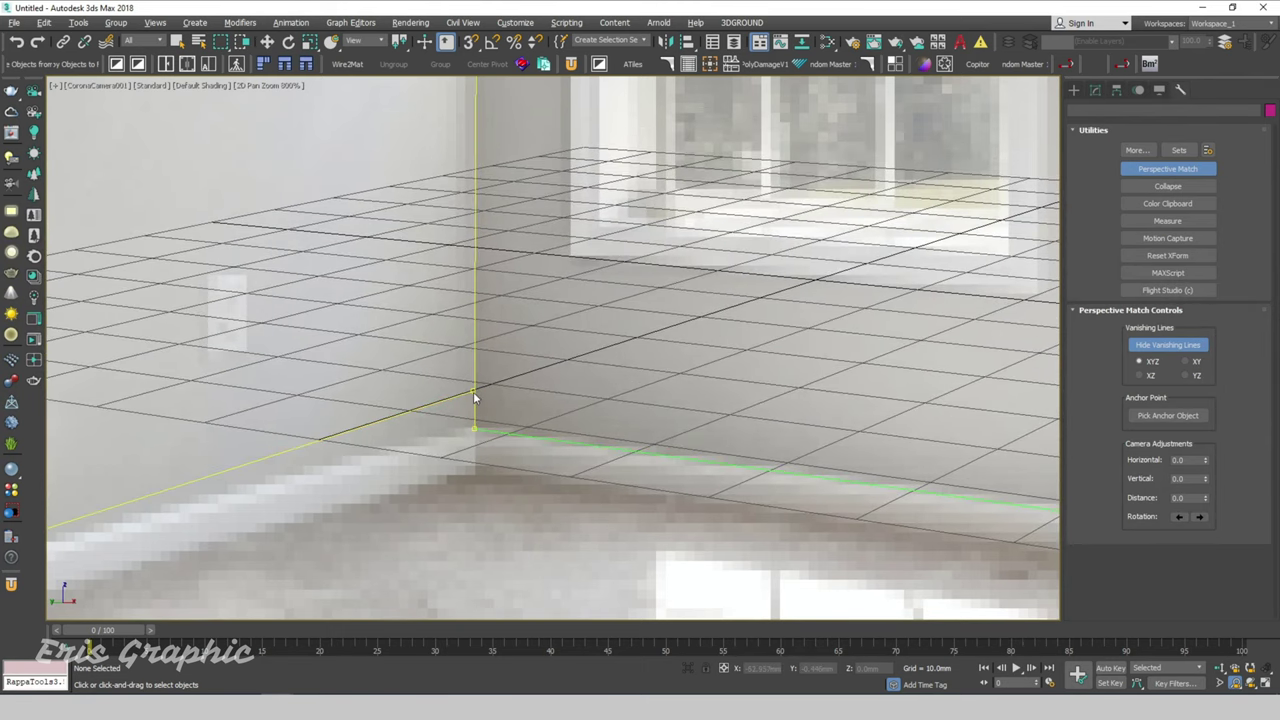
pyautogui.scroll(-5, 473, 433)
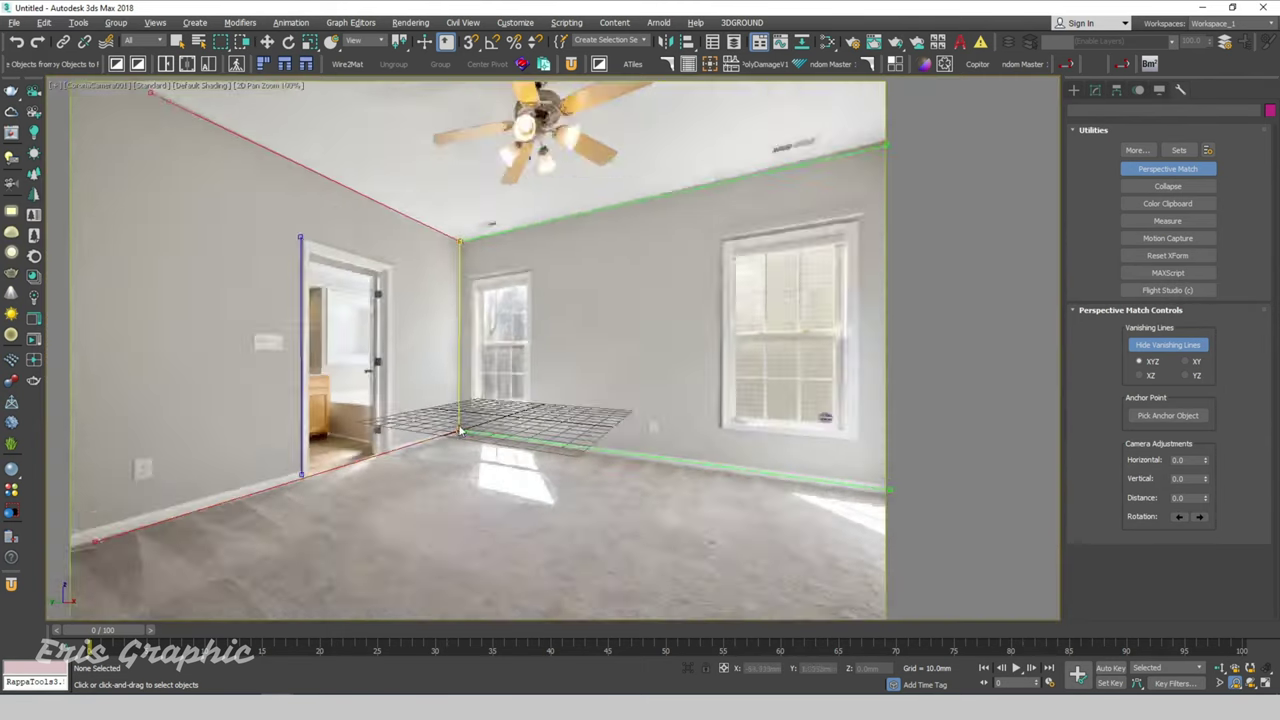
pyautogui.scroll(3, 677, 463)
pyautogui.scroll(3, 677, 463)
pyautogui.moveTo(674, 451); pyautogui.dragTo(663, 414)
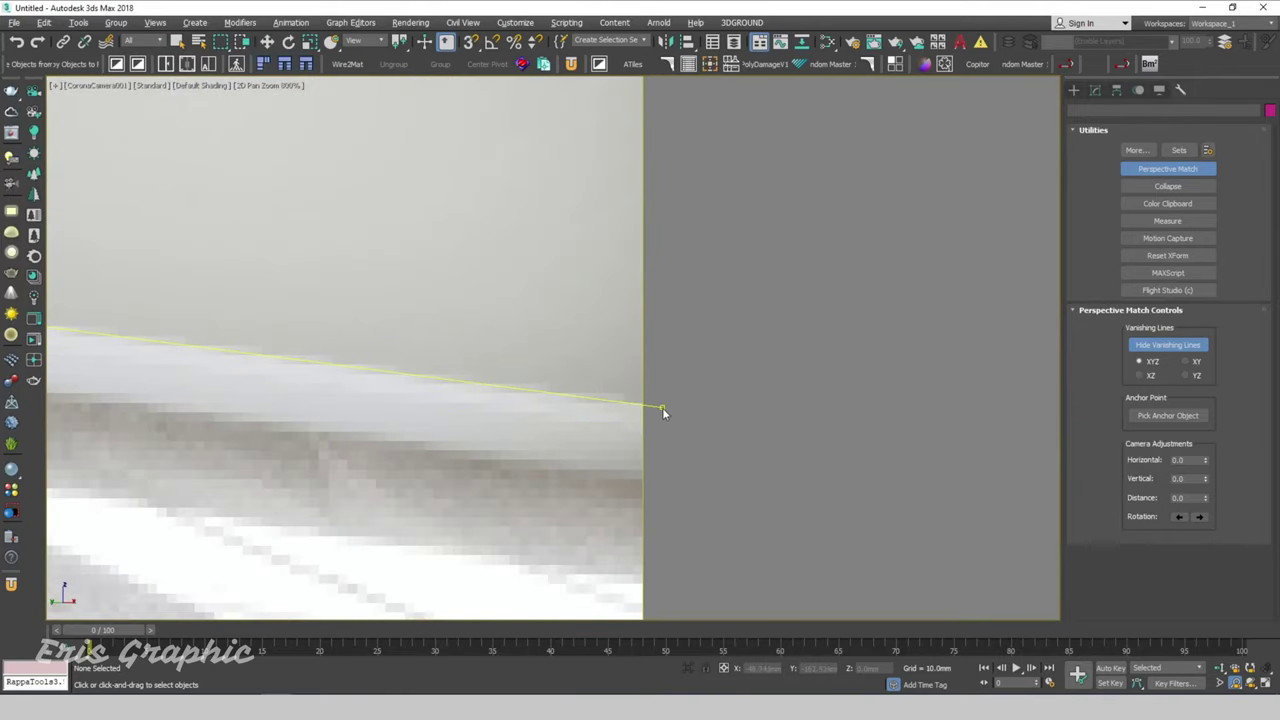
pyautogui.scroll(-1, 798, 438)
pyautogui.scroll(-5, 798, 438)
pyautogui.scroll(4, 398, 458)
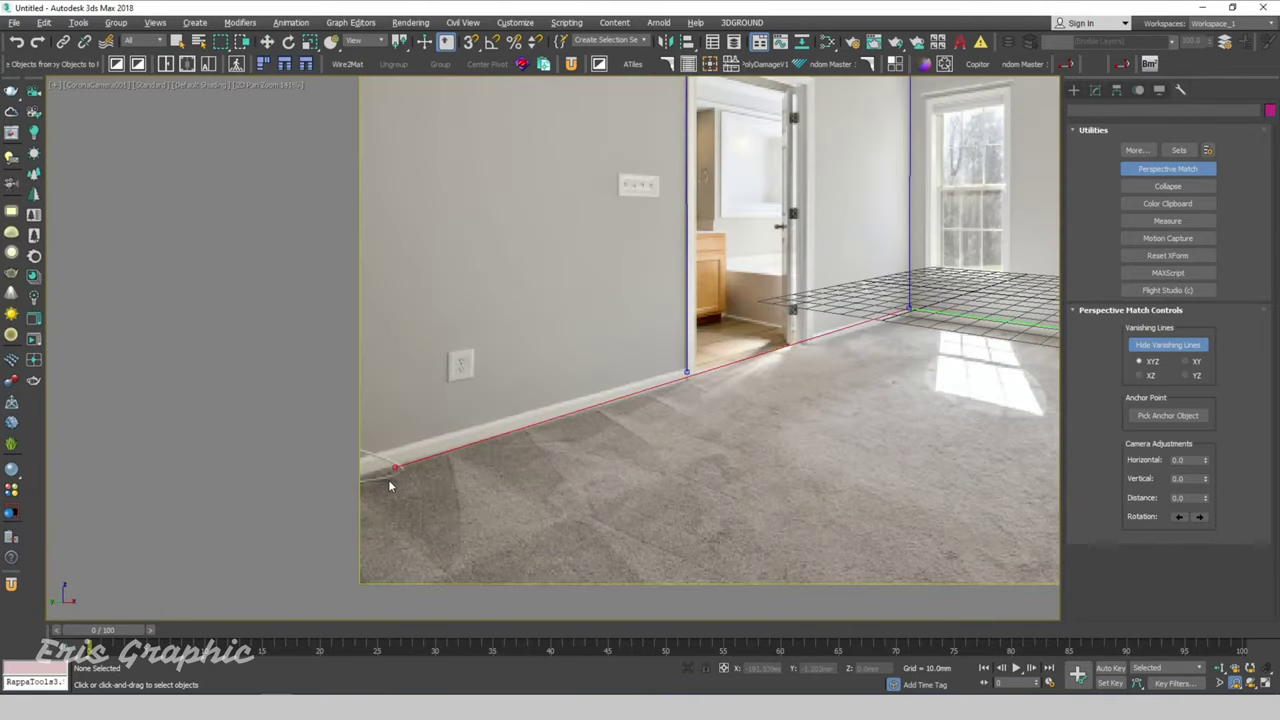
pyautogui.scroll(2, 385, 488)
# Step: Set the red floor and ceiling vanishing-line endpoints on the left wall's baseboard and ceiling edge
pyautogui.moveTo(409, 451); pyautogui.dragTo(336, 443)
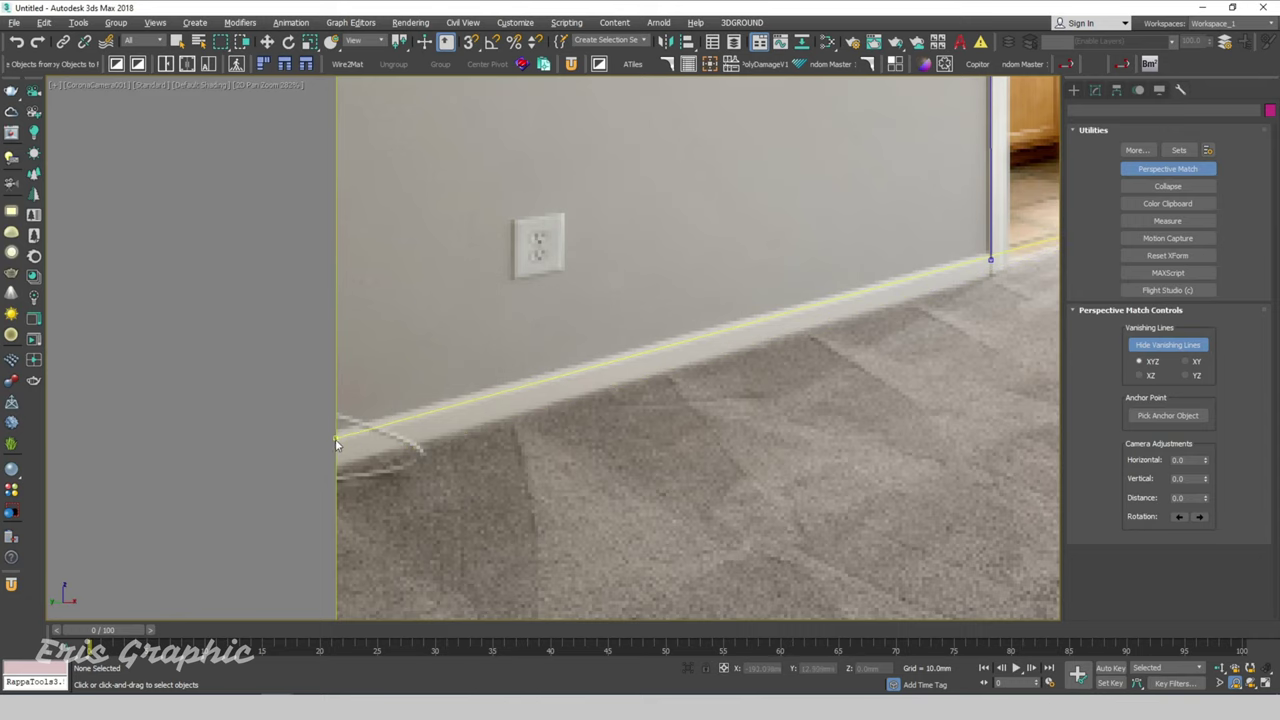
pyautogui.scroll(-5, 339, 444)
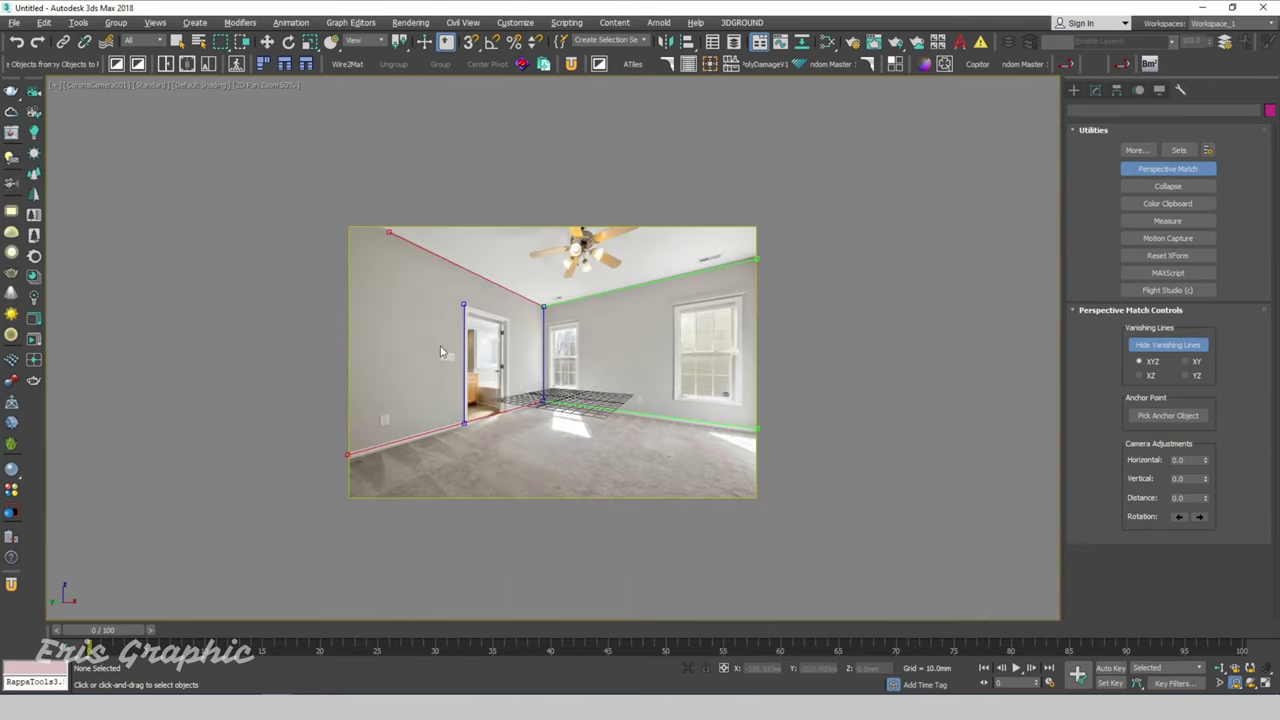
pyautogui.scroll(5, 412, 231)
pyautogui.scroll(3, 412, 231)
pyautogui.moveTo(370, 119); pyautogui.dragTo(372, 116)
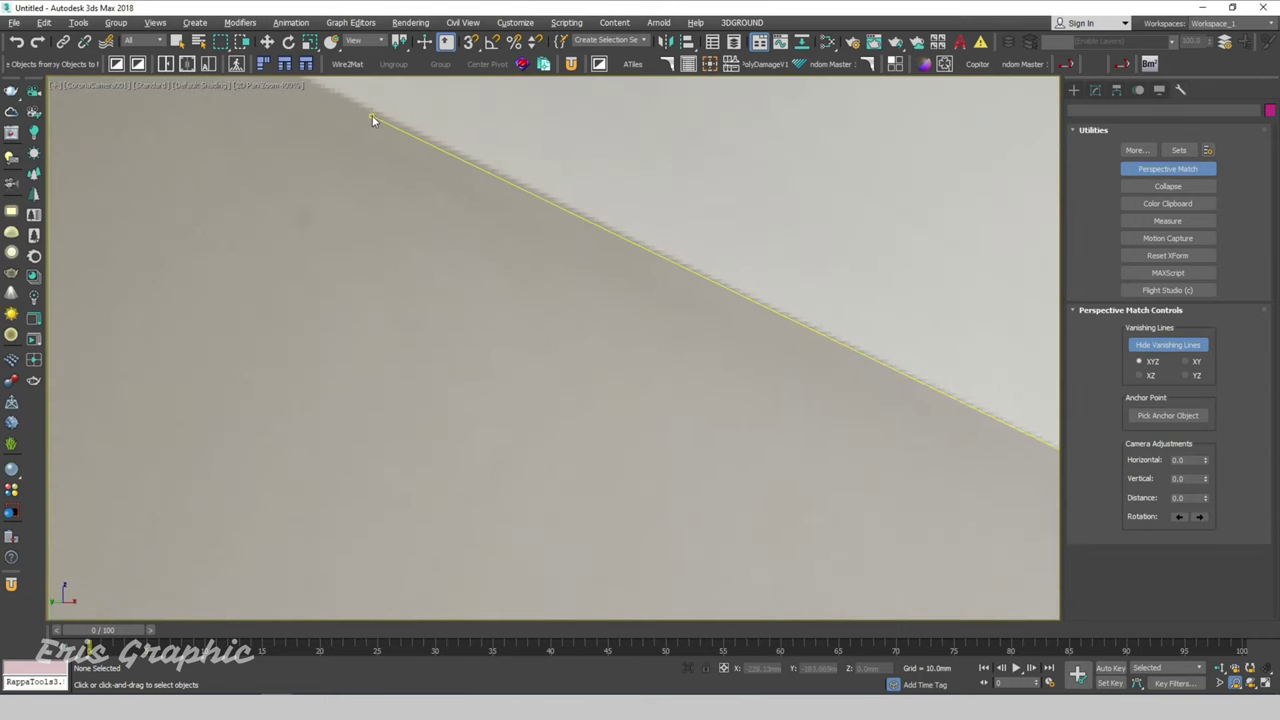
pyautogui.scroll(-5, 326, 174)
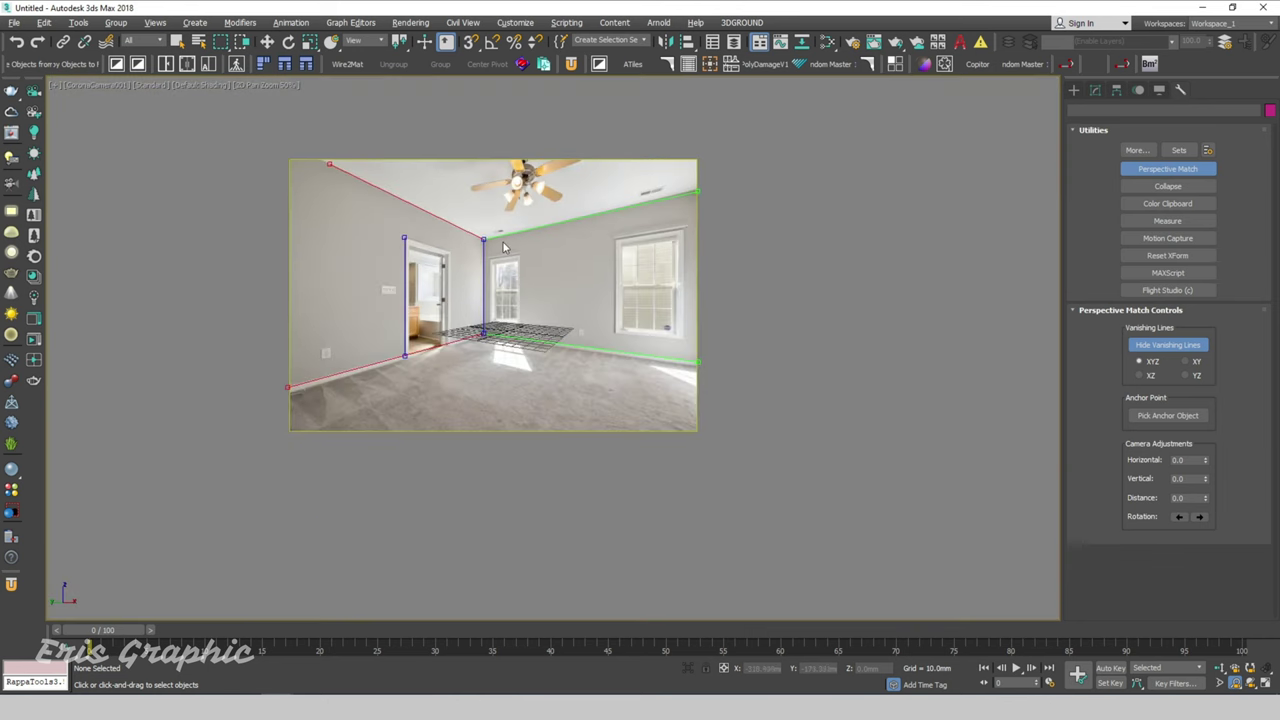
pyautogui.scroll(2, 493, 456)
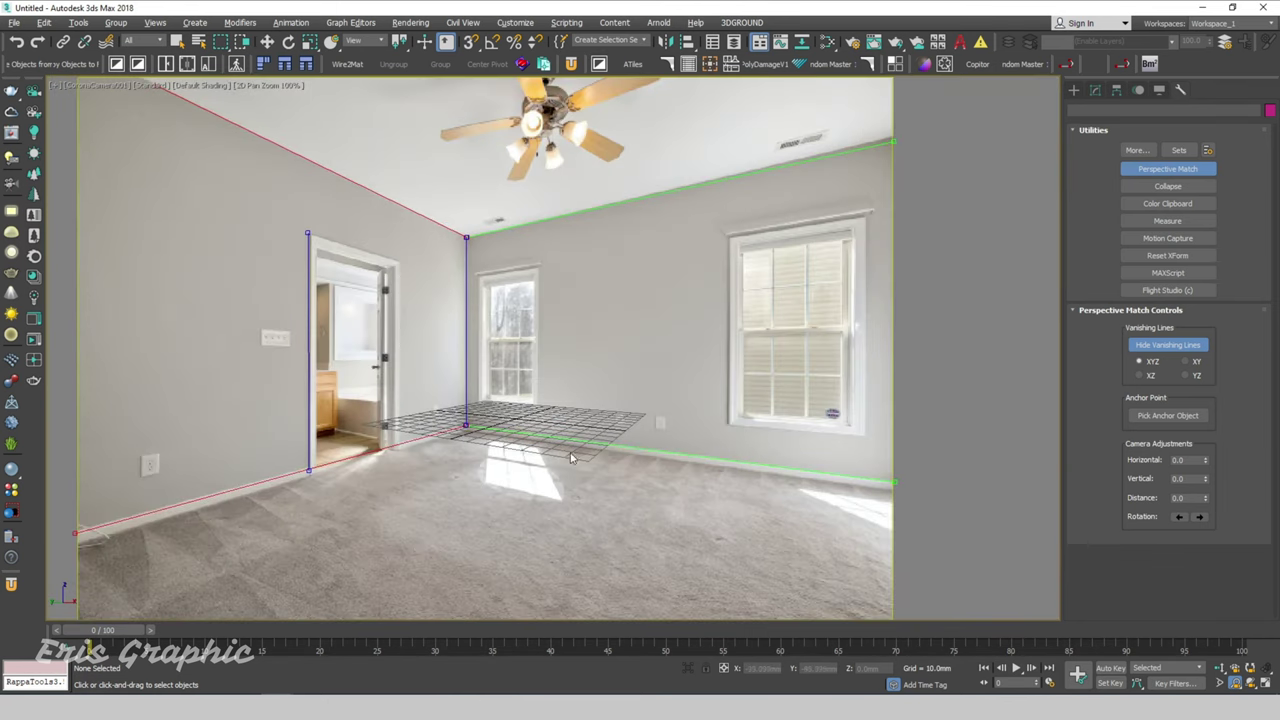
# Step: Pan the photo, turn off 2D Pan Zoom Mode, and tilt the camera so the grid lies on the carpet
pyautogui.moveTo(571, 359); pyautogui.dragTo(573, 353, button='middle')
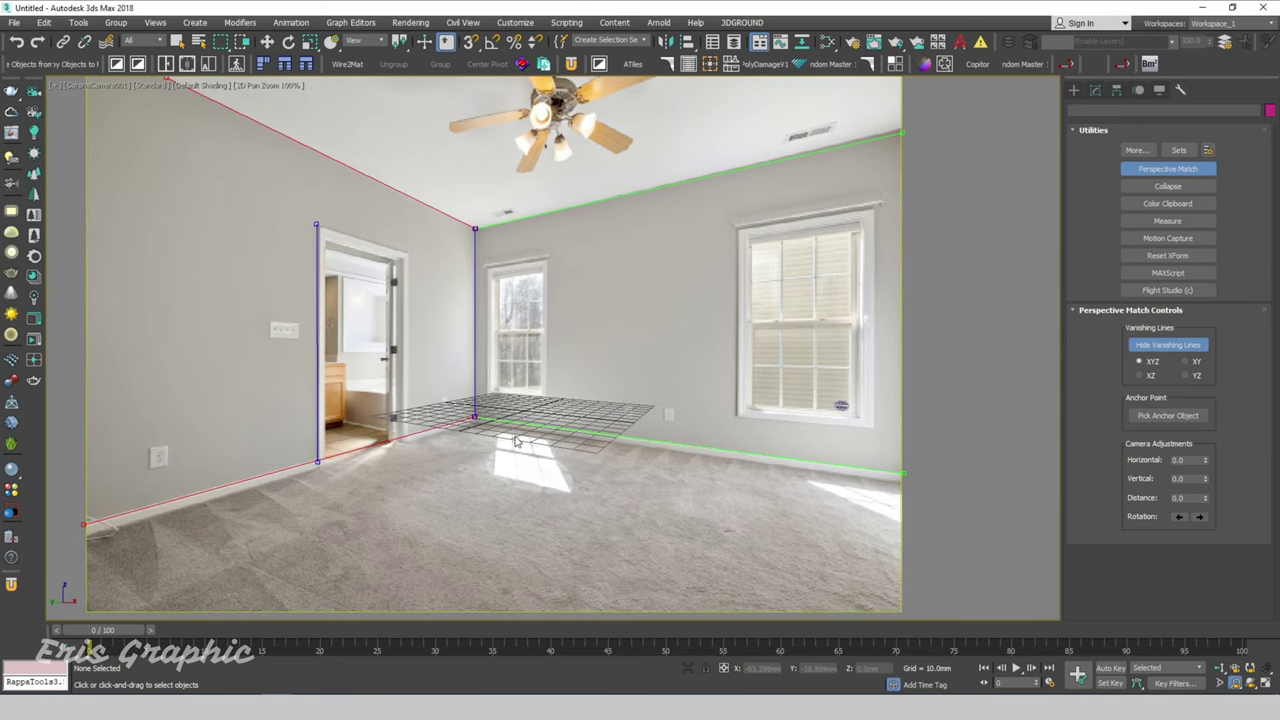
pyautogui.moveTo(517, 441); pyautogui.dragTo(529, 432, button='middle')
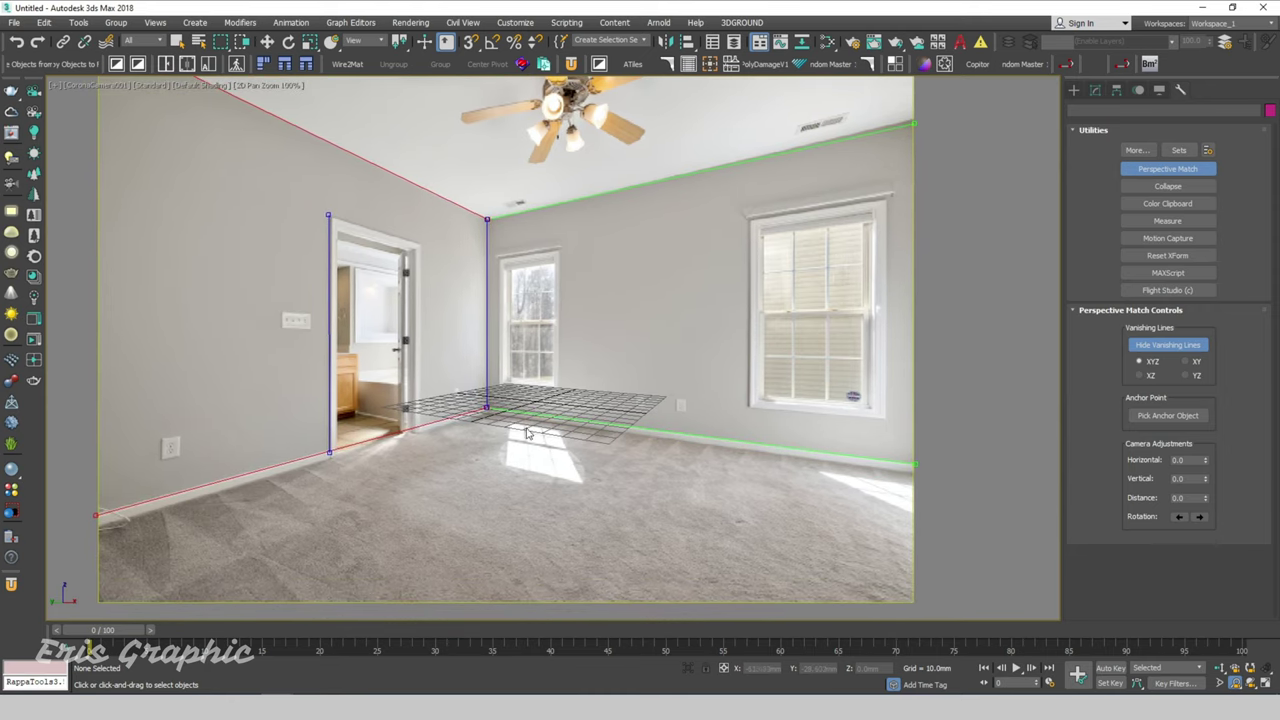
pyautogui.click(55, 85)
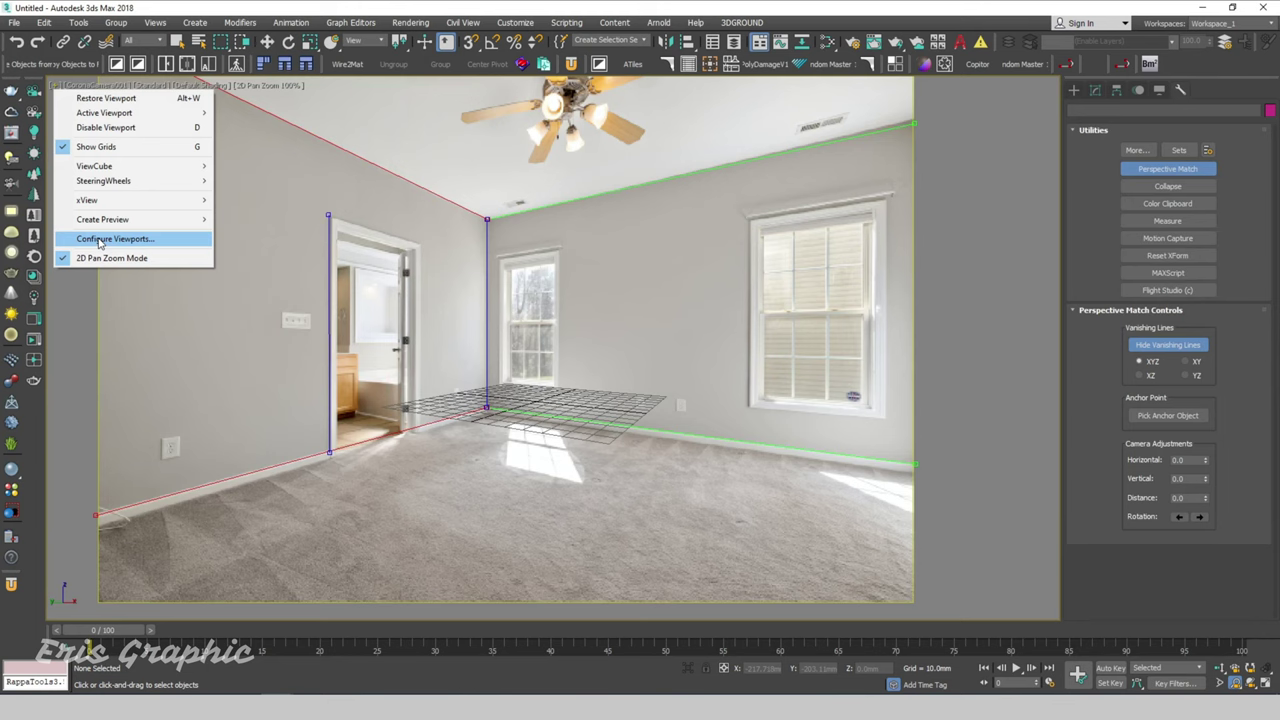
pyautogui.click(105, 258)
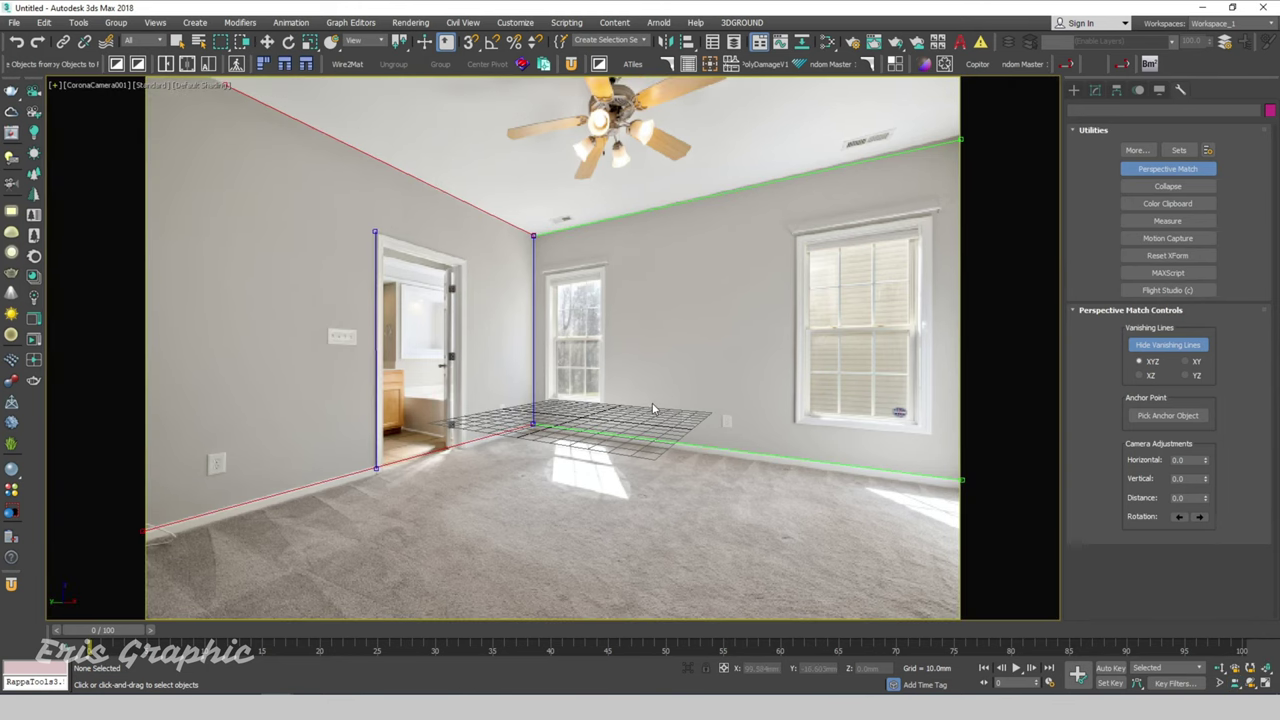
pyautogui.moveTo(656, 407)
pyautogui.mouseDown()
pyautogui.moveTo(634, 449)
pyautogui.moveTo(568, 447)
pyautogui.mouseUp()
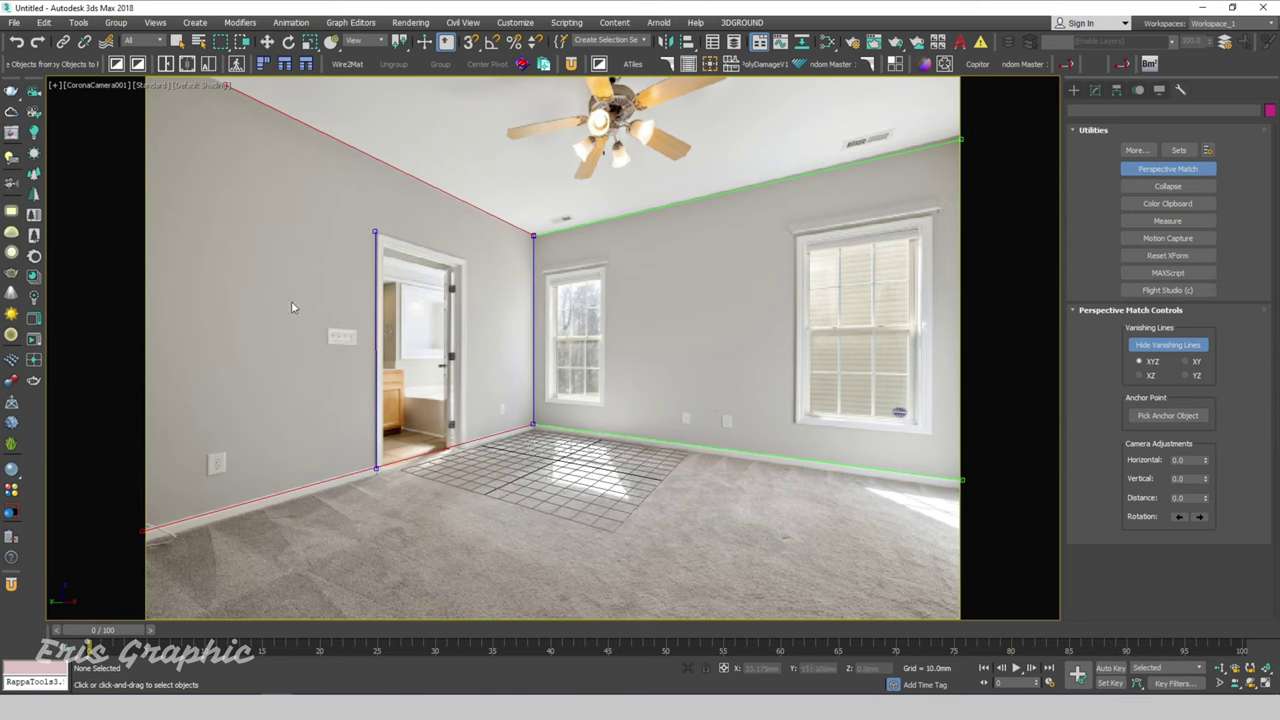
# Step: Turn 2D Pan Zoom Mode back on and go to the Create panel
pyautogui.click(54, 90)
pyautogui.click(100, 258)
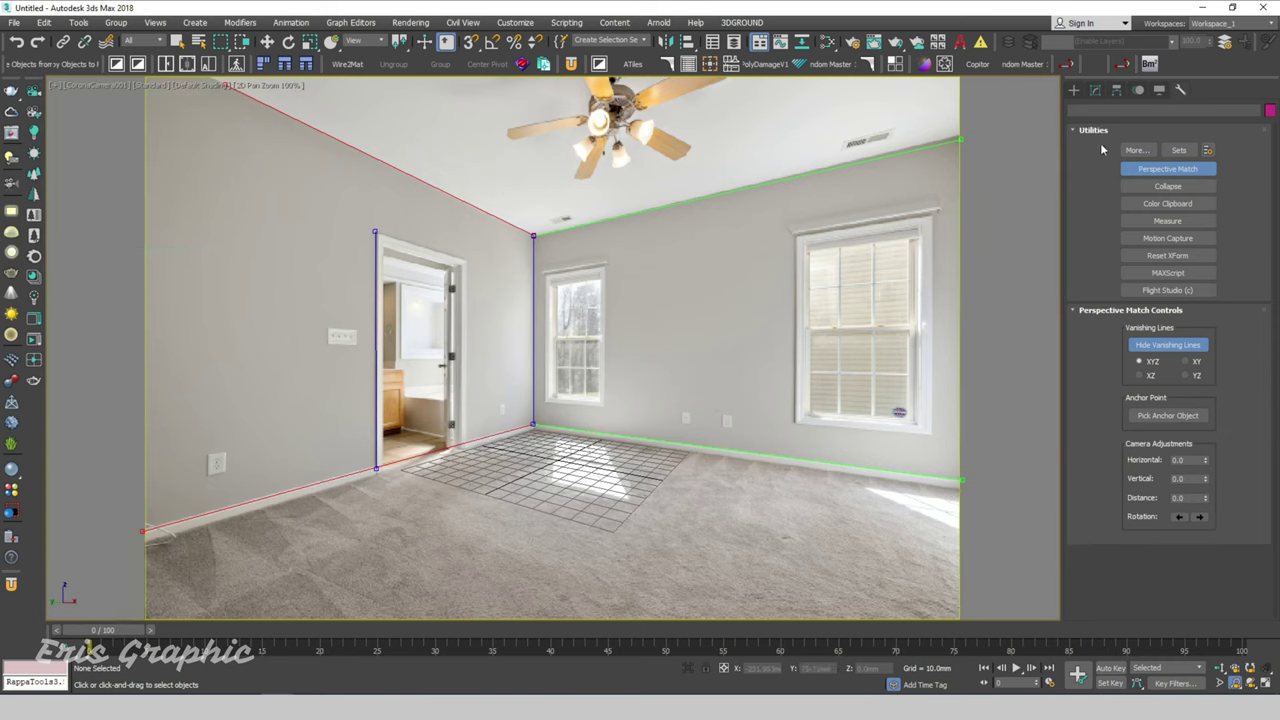
pyautogui.click(1074, 89)
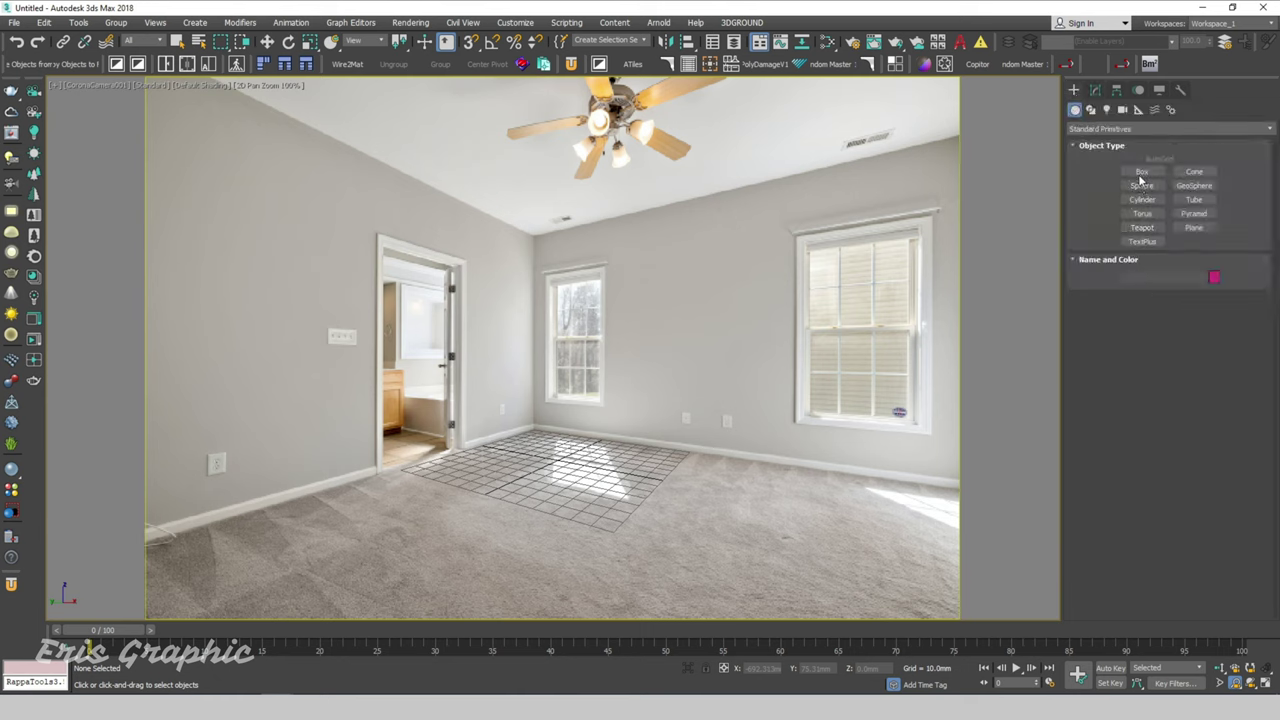
# Step: Draw Box001 on the floor grid, roughly 77 × 157 × 185 mm, and end box creation
pyautogui.click(1141, 173)
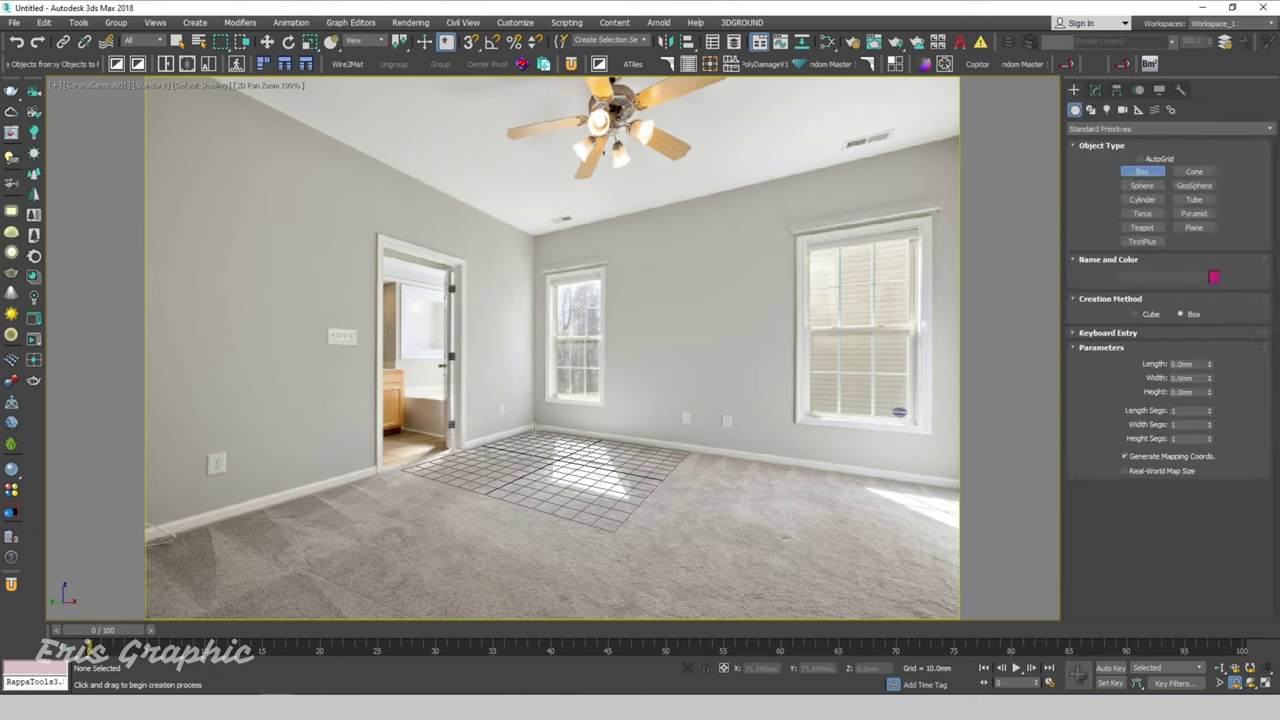
pyautogui.moveTo(534, 428); pyautogui.dragTo(470, 505)
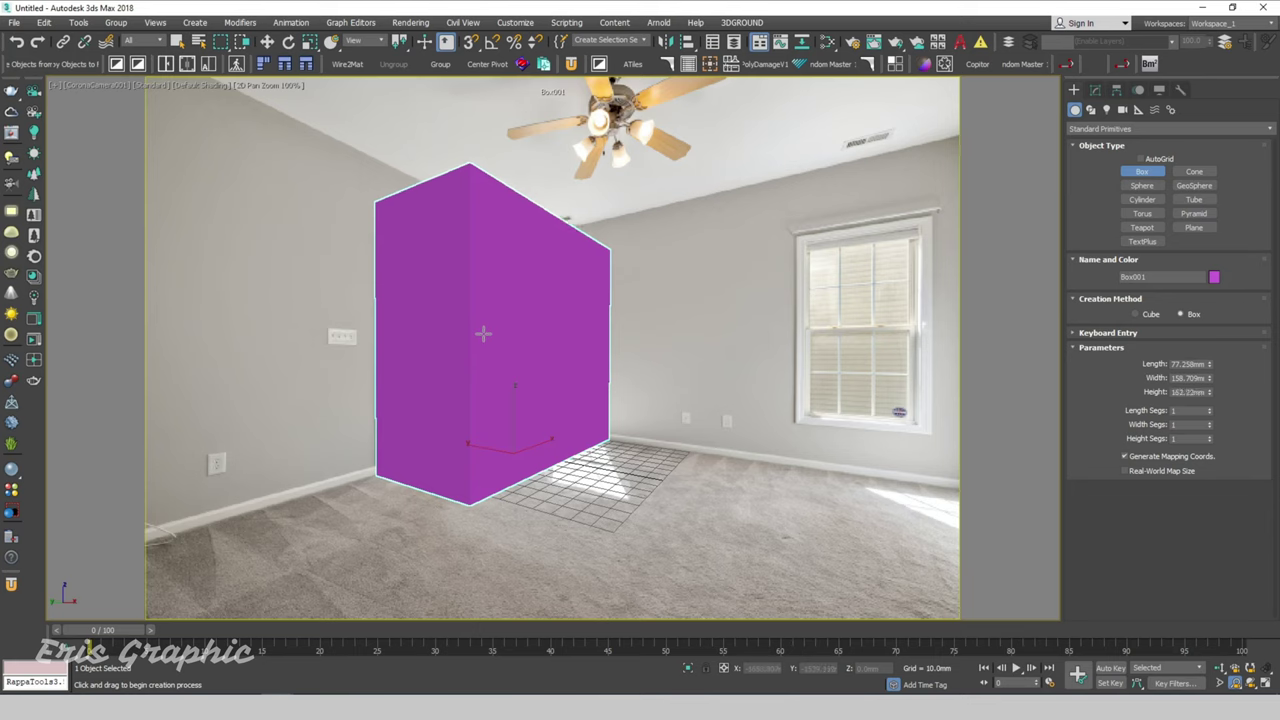
pyautogui.rightClick(636, 328)
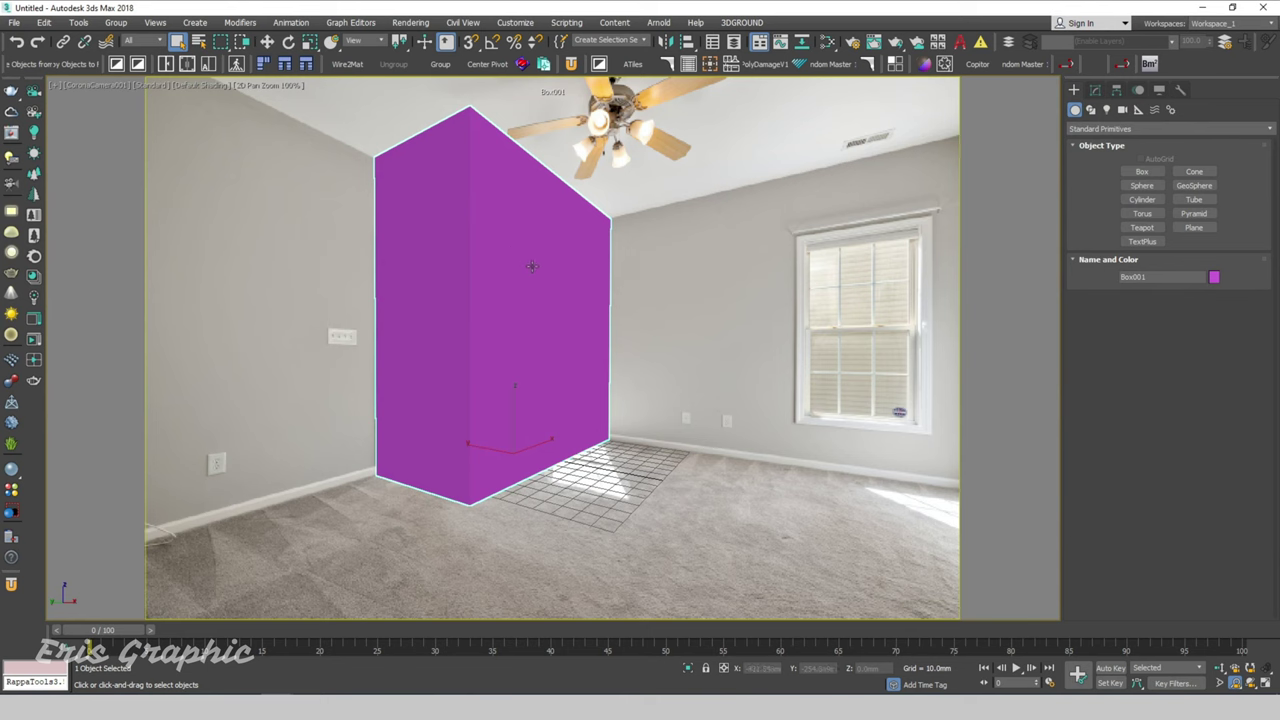
# Step: Show wireframe, add an Edit Poly modifier to Box001, and select its right side face unshaded
pyautogui.press('F3')
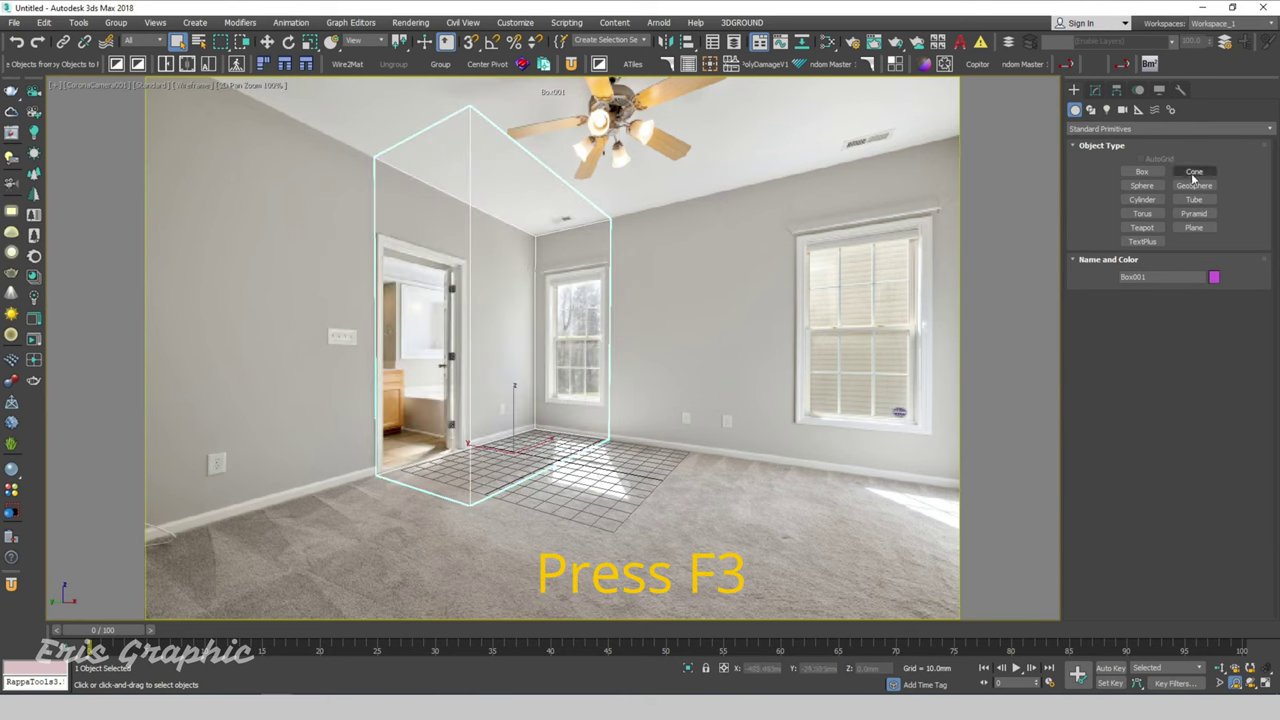
pyautogui.click(1096, 90)
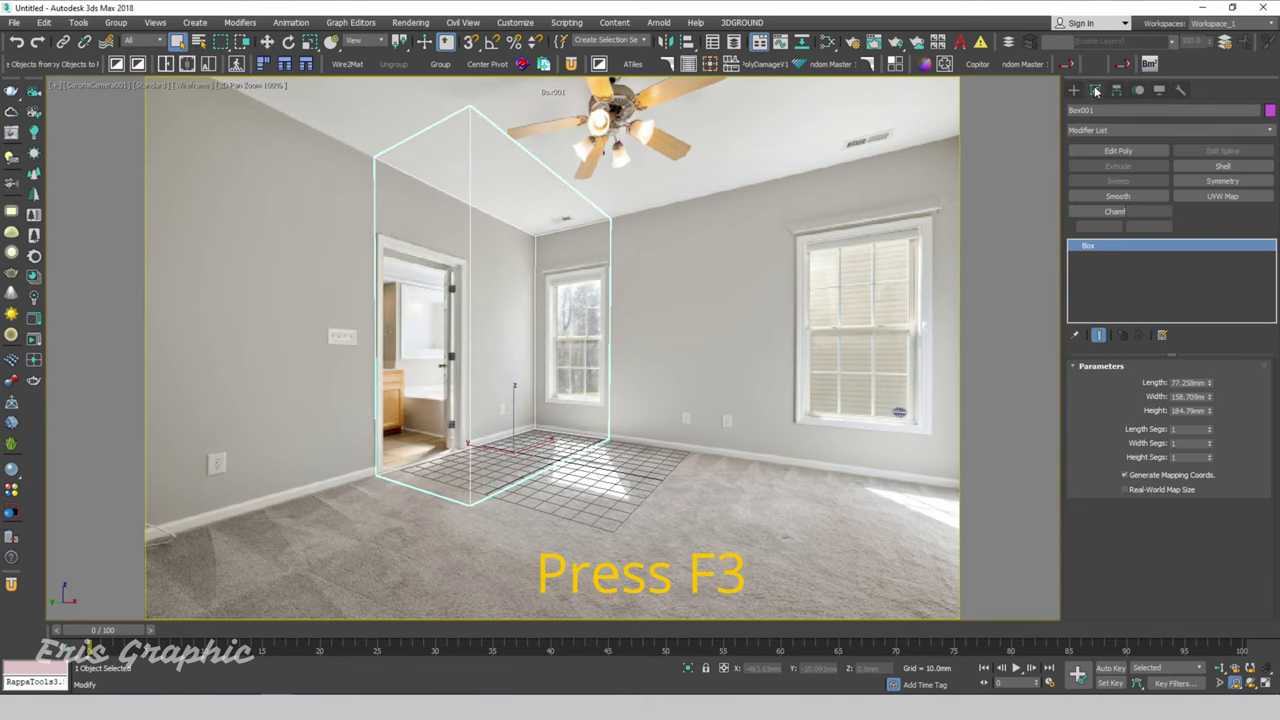
pyautogui.click(1134, 149)
pyautogui.click(557, 244)
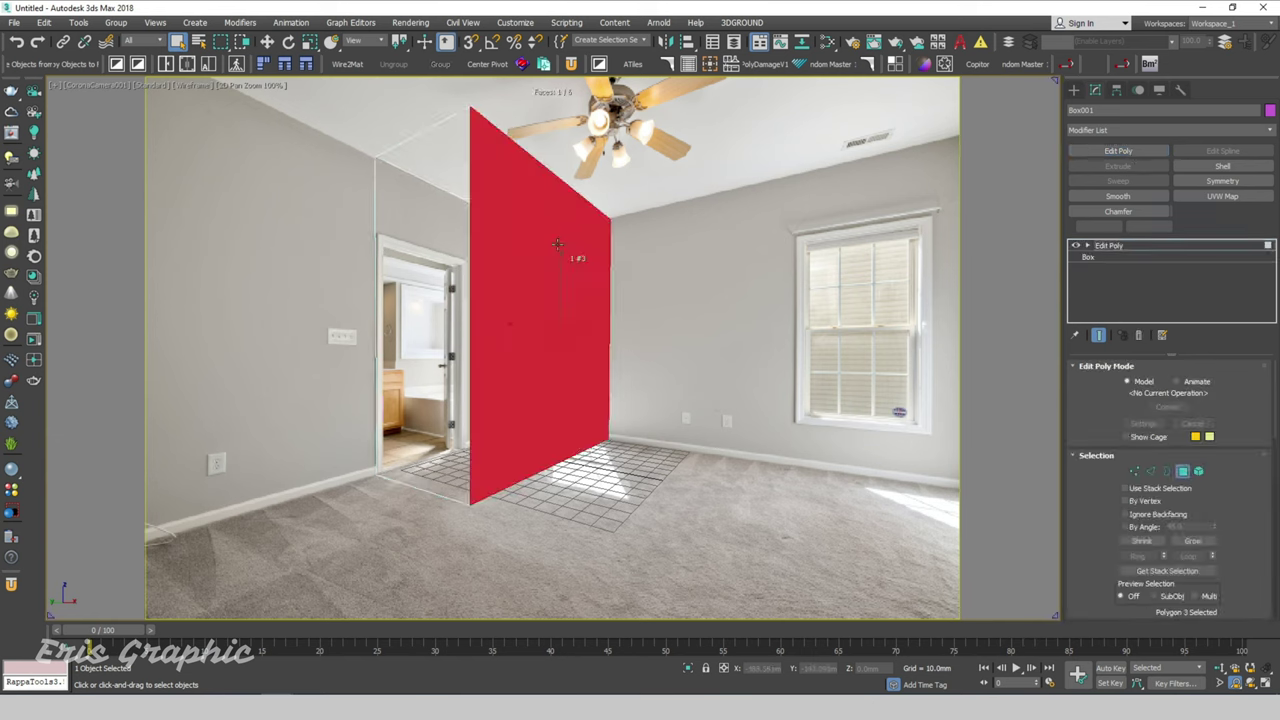
pyautogui.press('F2')
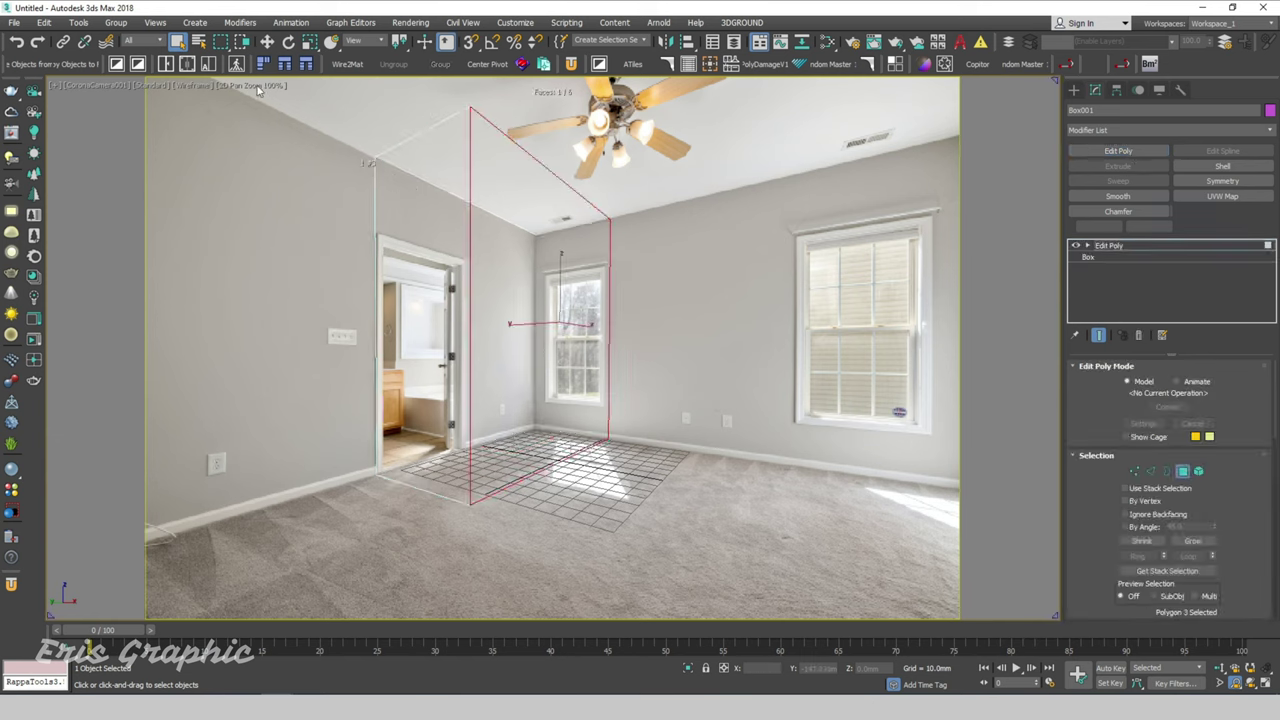
# Step: Push the right and left side faces past the room's edges, then select the back wall's ceiling and floor edges
pyautogui.click(267, 42)
pyautogui.moveTo(533, 331); pyautogui.dragTo(1023, 328)
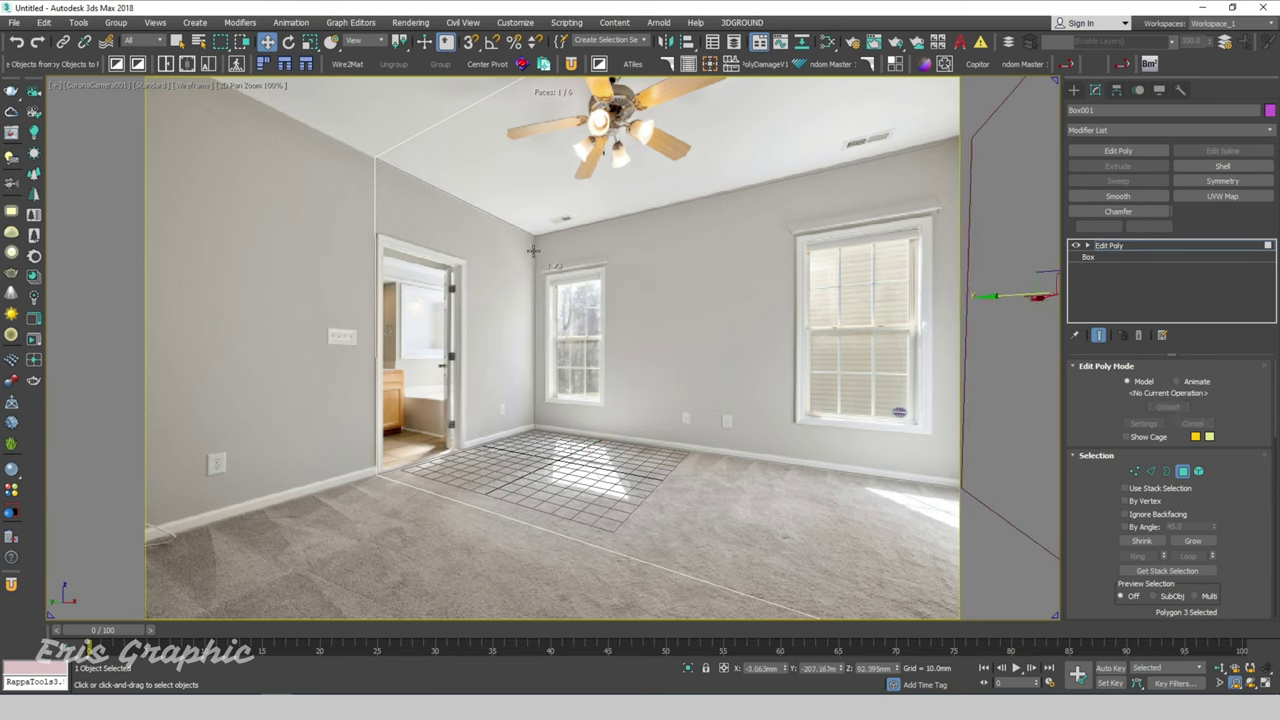
pyautogui.click(483, 261)
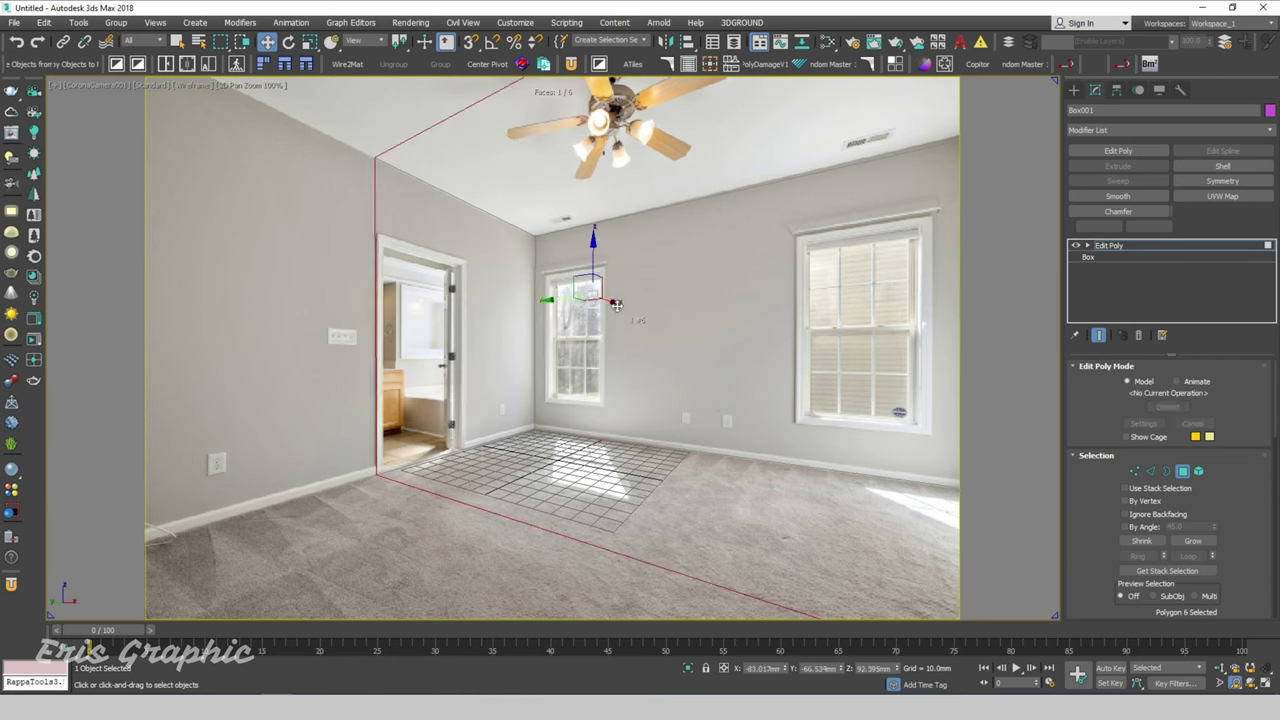
pyautogui.moveTo(575, 302)
pyautogui.mouseDown()
pyautogui.moveTo(363, 259)
pyautogui.moveTo(343, 308)
pyautogui.mouseUp()
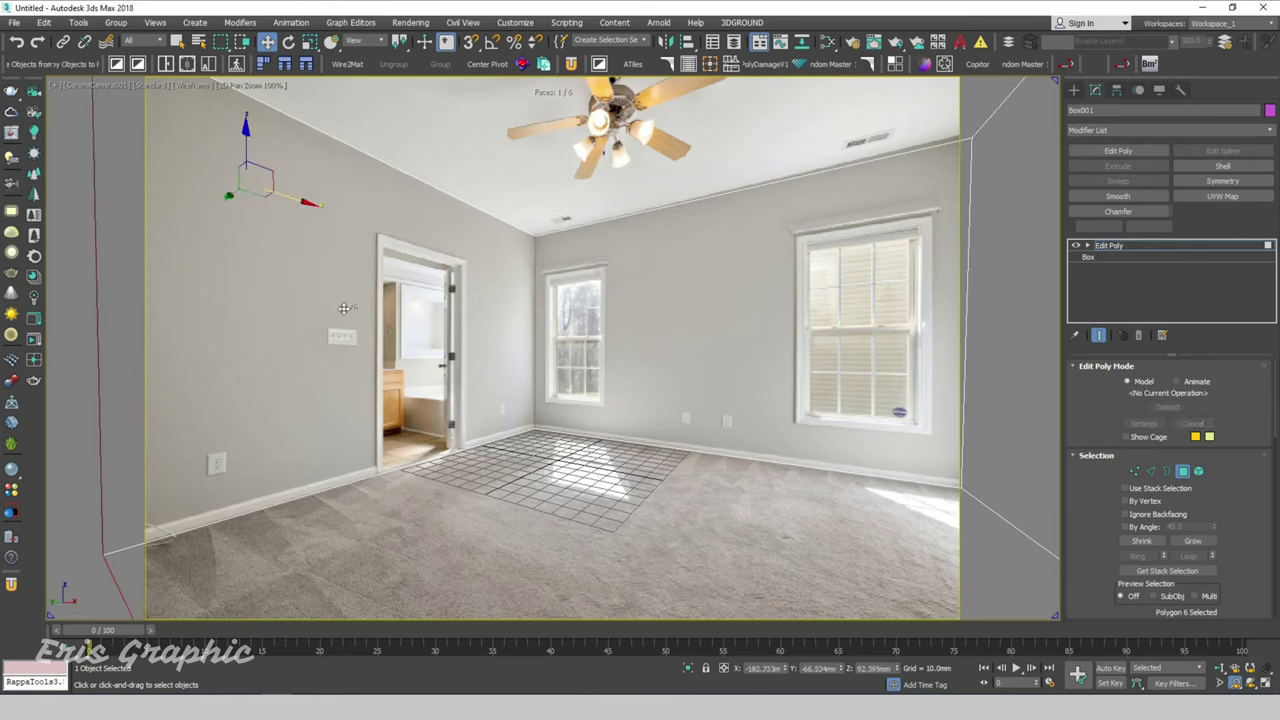
pyautogui.click(1150, 471)
pyautogui.moveTo(657, 60); pyautogui.dragTo(716, 447)
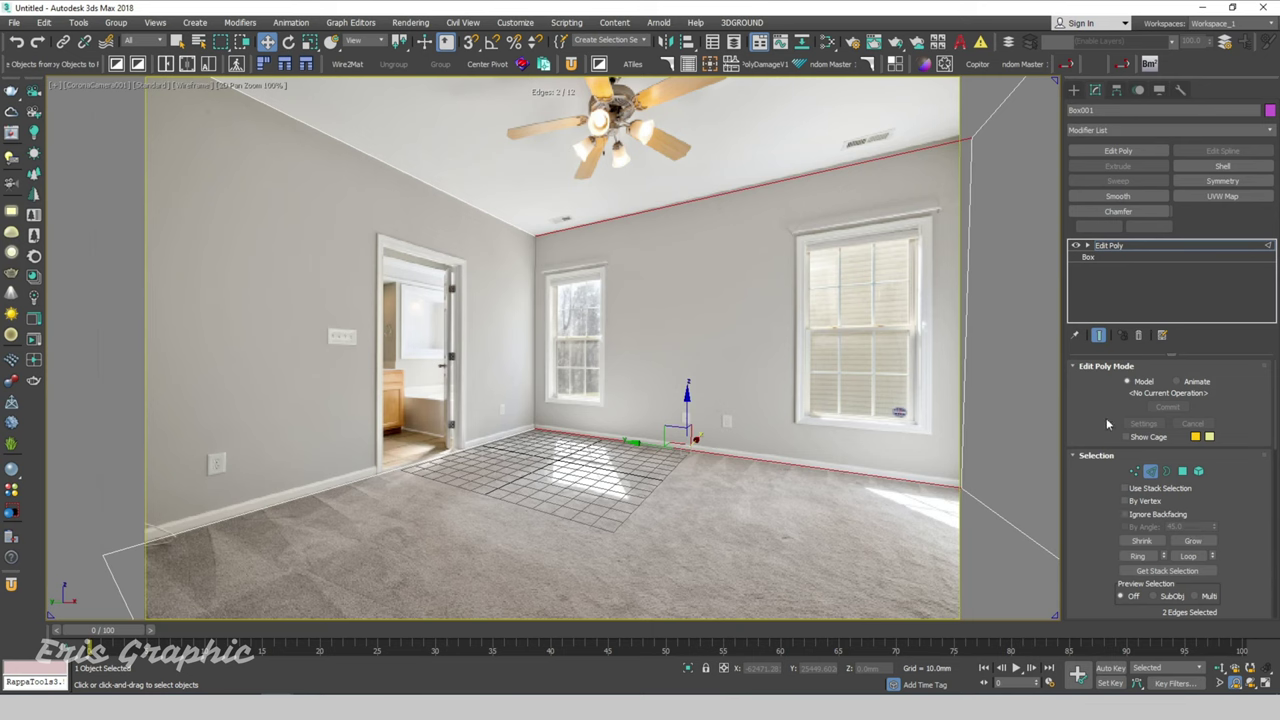
# Step: Connect a vertical edge on the back wall and slide it beside the left window
pyautogui.scroll(-3, 1132, 538)
pyautogui.click(1188, 562)
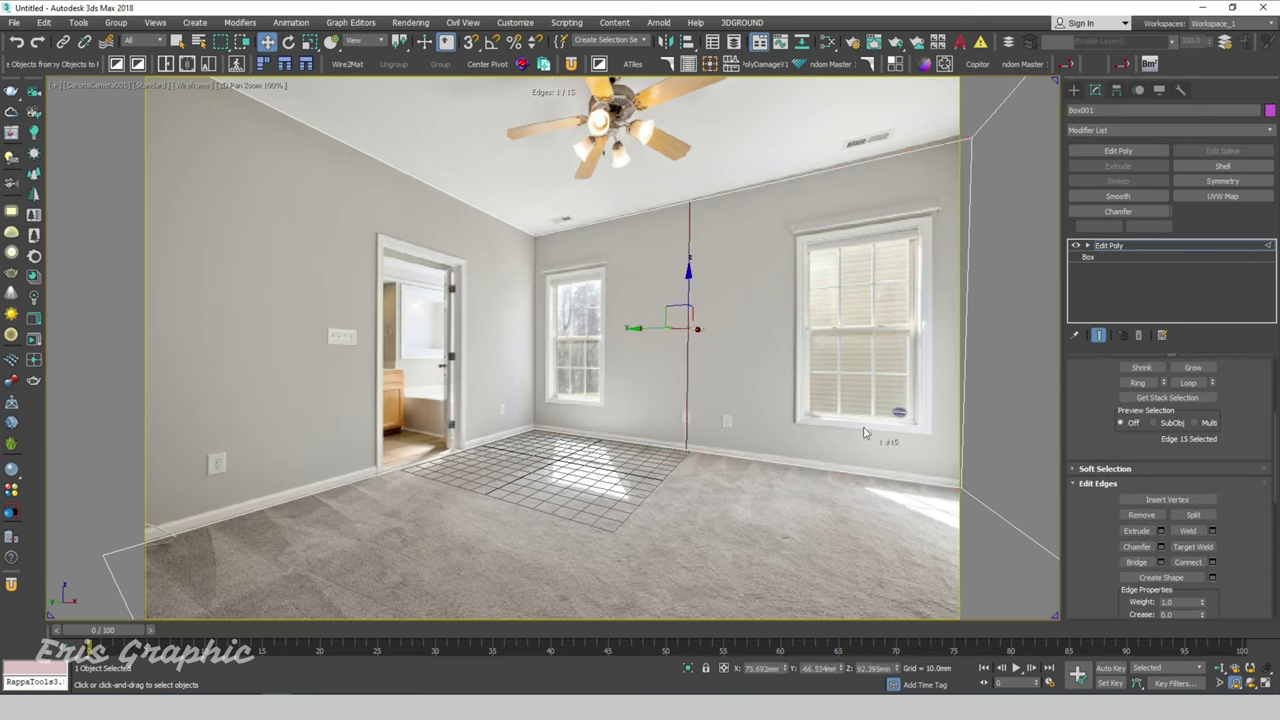
pyautogui.moveTo(636, 327); pyautogui.dragTo(499, 334)
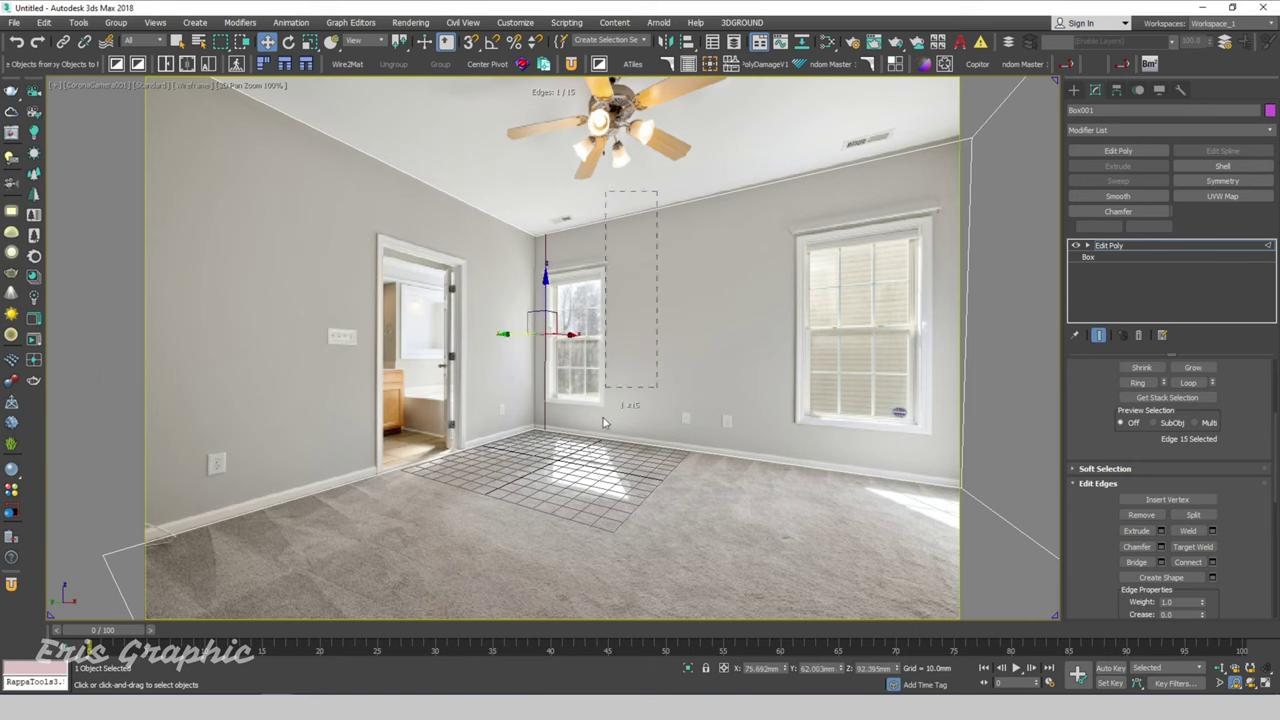
pyautogui.hotkey('ctrl', 'z')
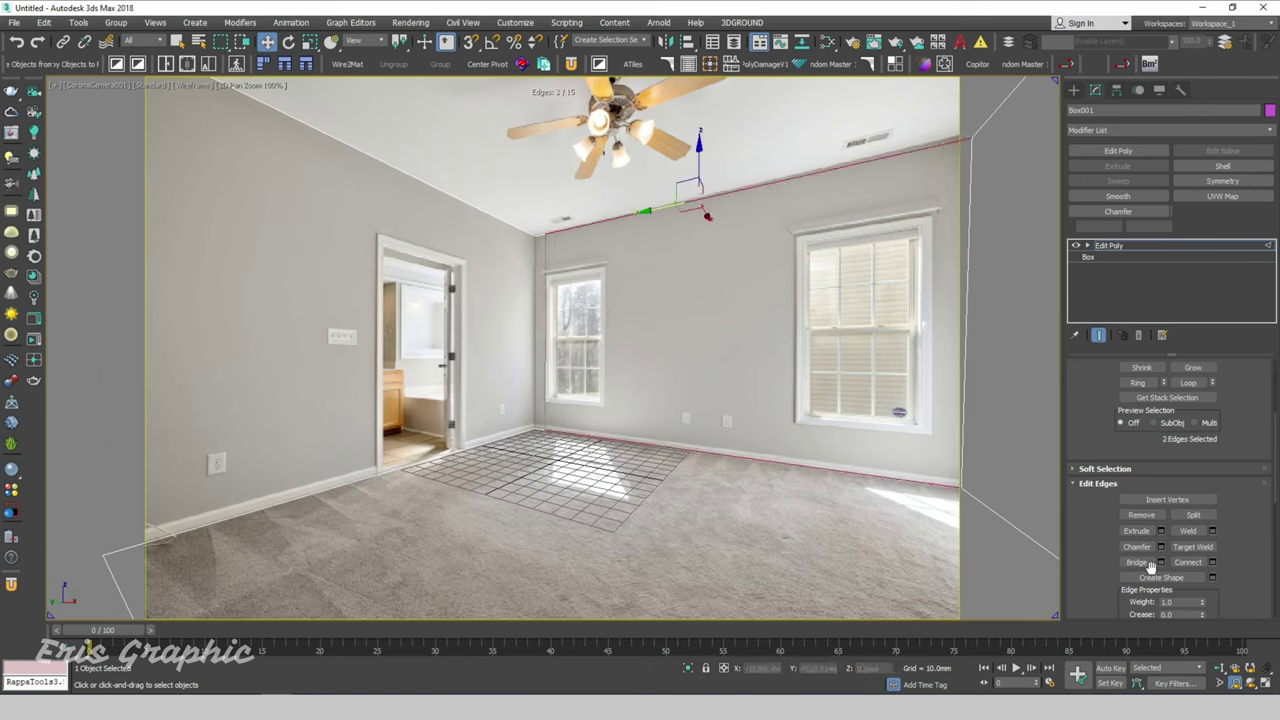
pyautogui.click(1188, 562)
pyautogui.moveTo(667, 330); pyautogui.dragTo(576, 341)
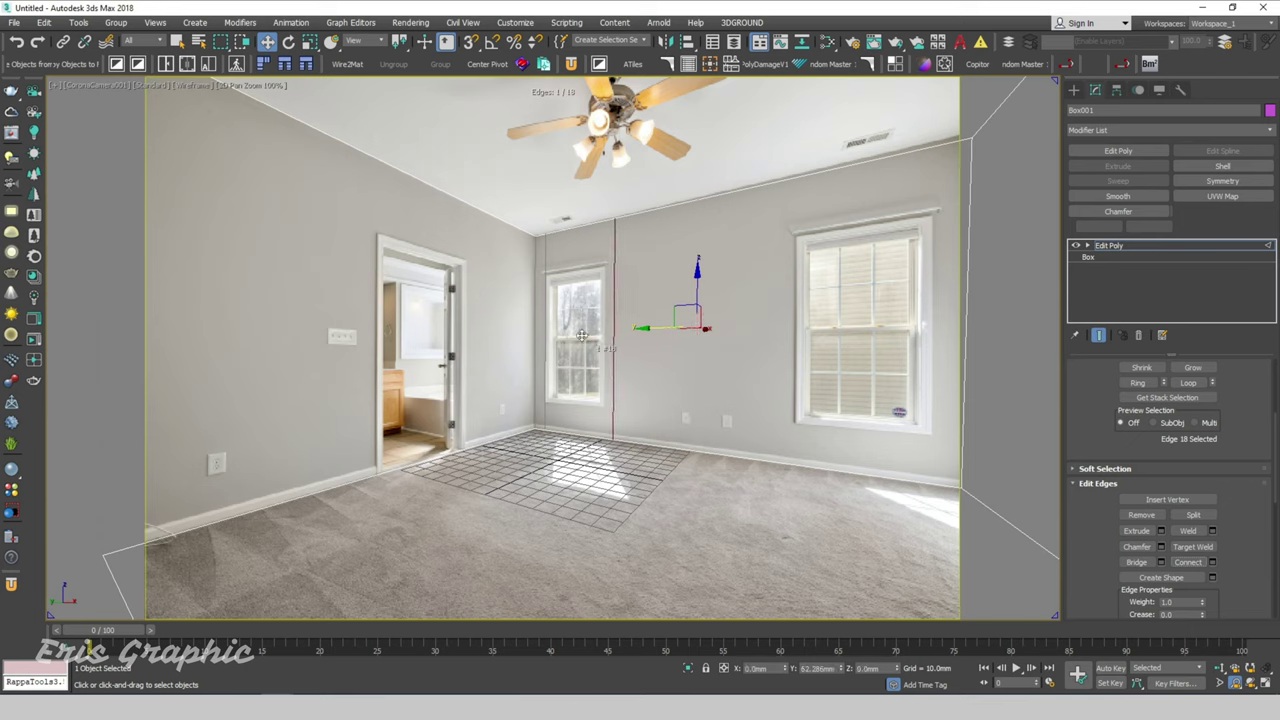
# Step: Add vertical edges aligned with the right window's left frame and its other side
pyautogui.moveTo(780, 155); pyautogui.dragTo(740, 532)
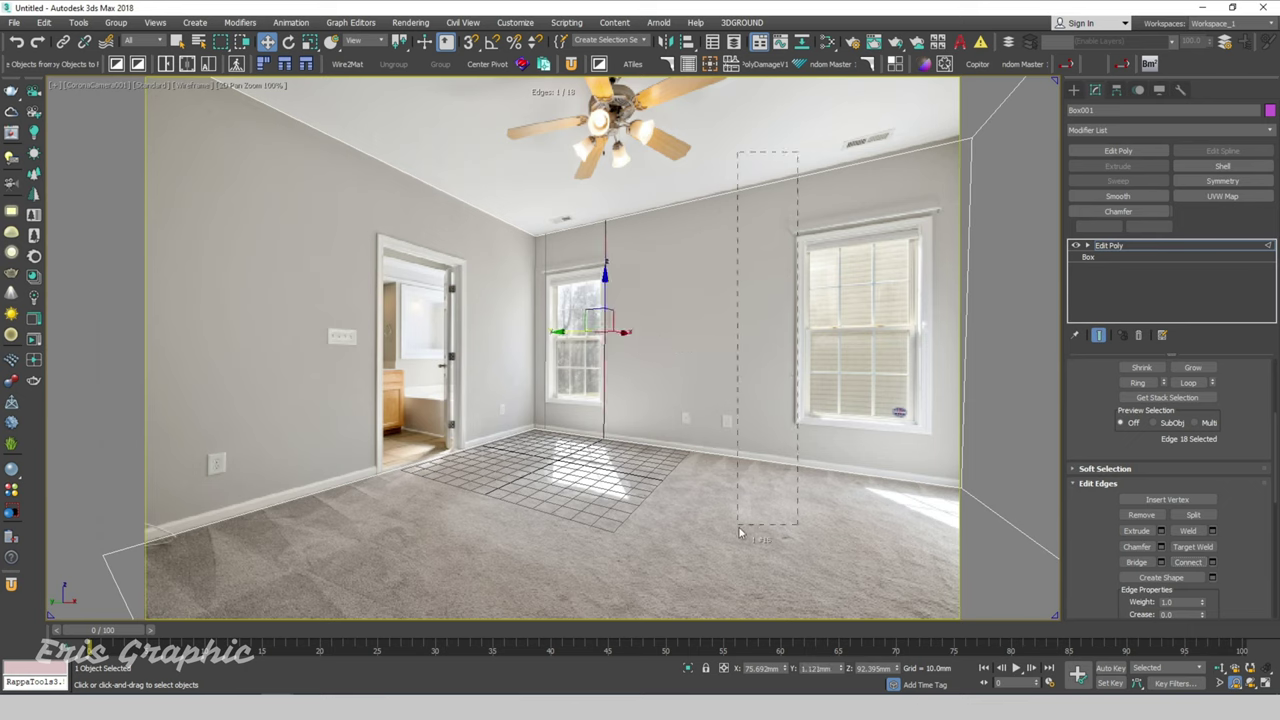
pyautogui.click(1188, 562)
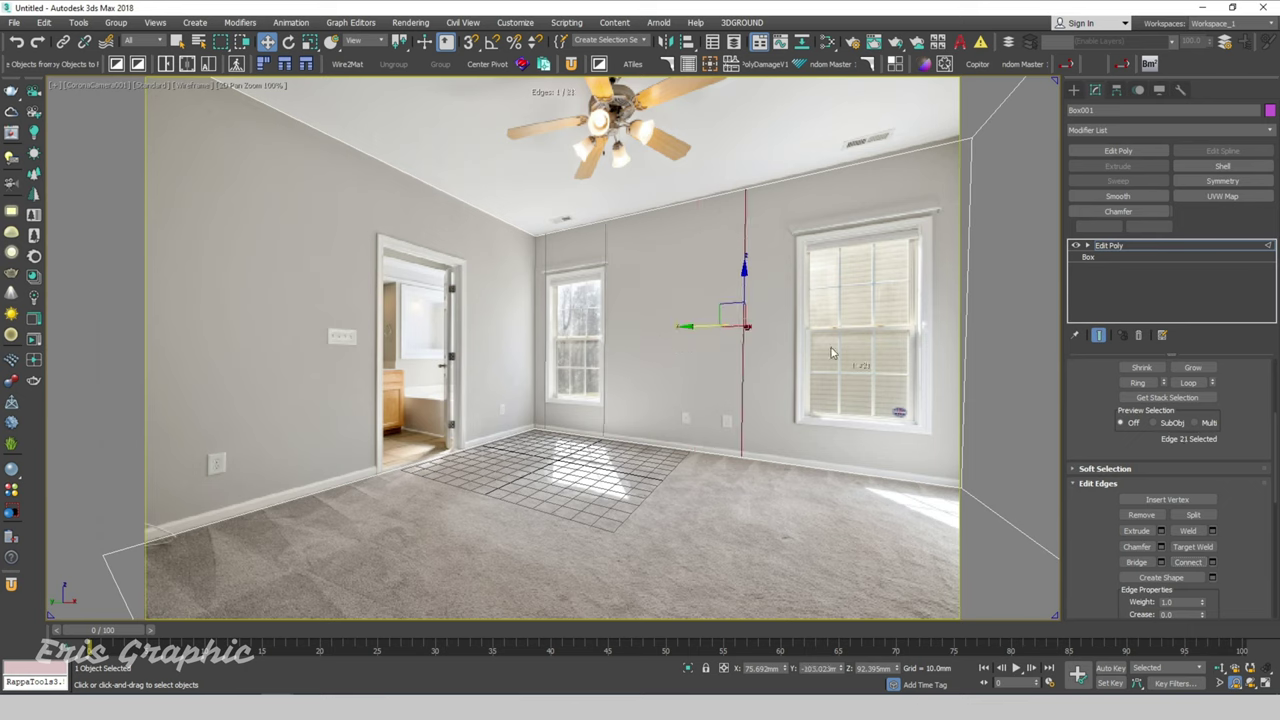
pyautogui.moveTo(705, 326)
pyautogui.mouseDown()
pyautogui.moveTo(762, 337)
pyautogui.moveTo(753, 342)
pyautogui.mouseUp()
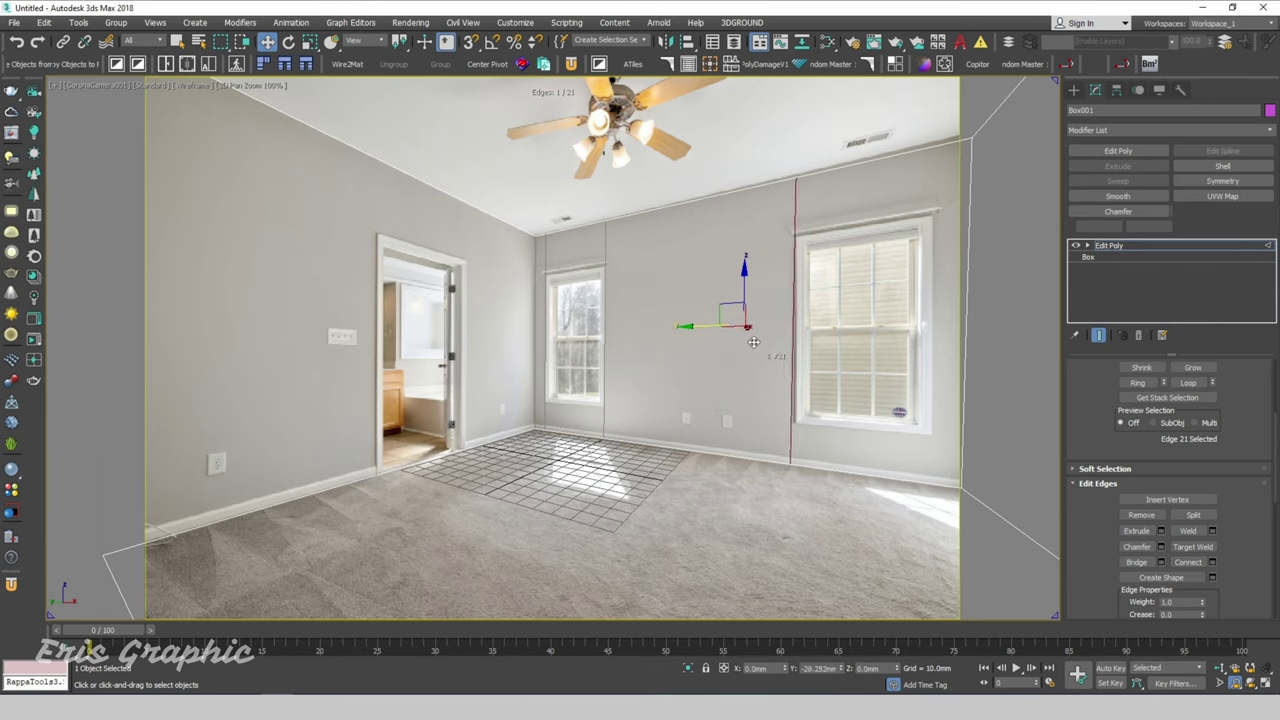
pyautogui.click(870, 540)
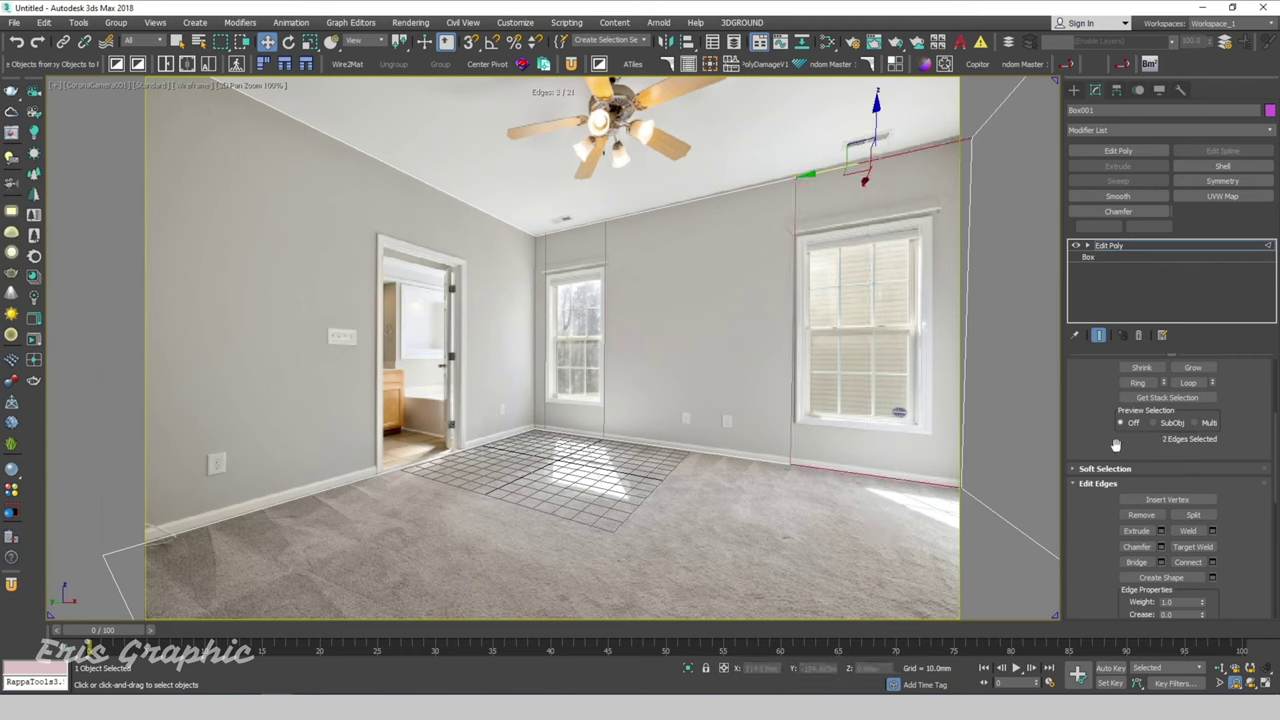
pyautogui.click(1189, 563)
pyautogui.moveTo(815, 321); pyautogui.dragTo(872, 333)
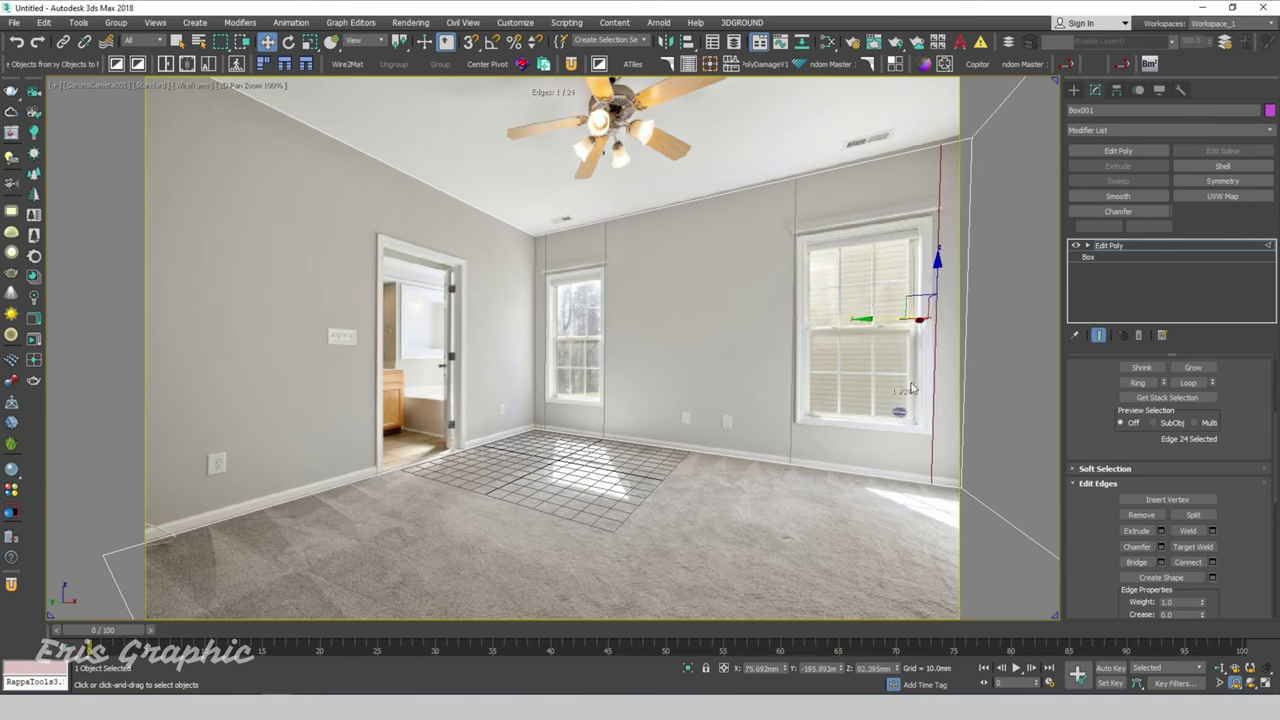
# Step: Connect two vertical edges on the left wall lined up with the doorway and door frame, then open Perspective Match
pyautogui.click(378, 575)
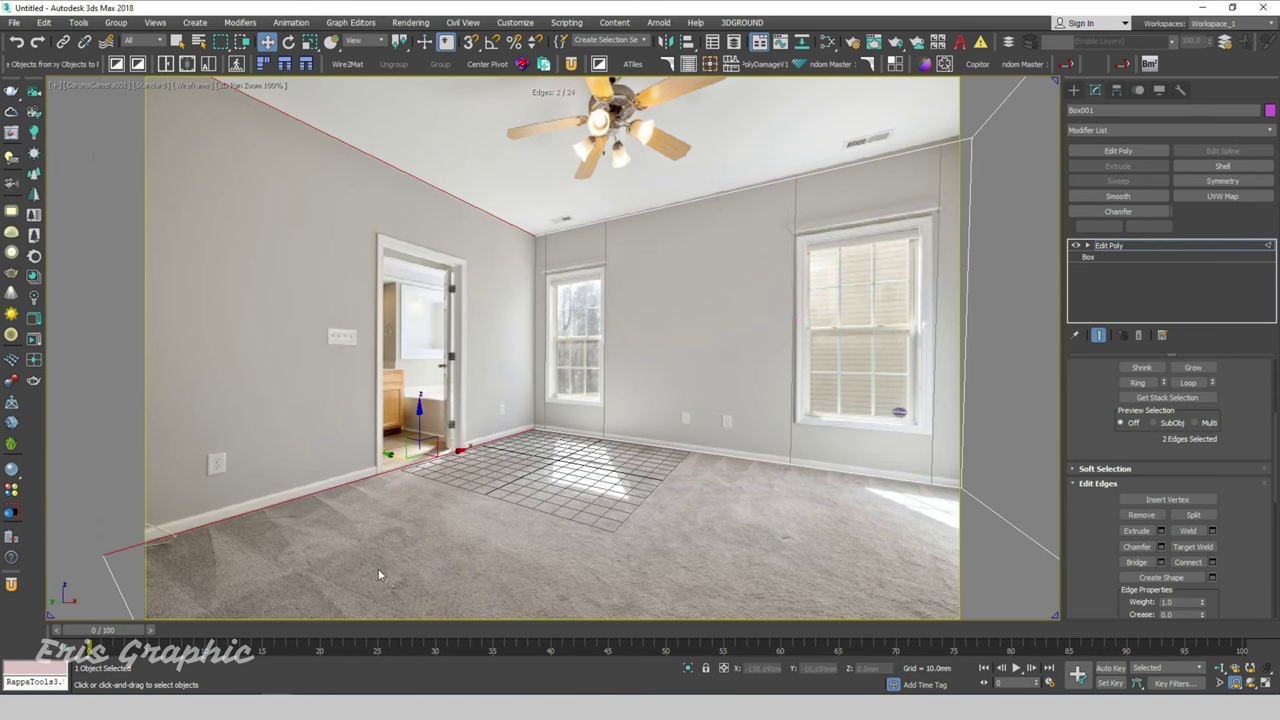
pyautogui.click(1188, 562)
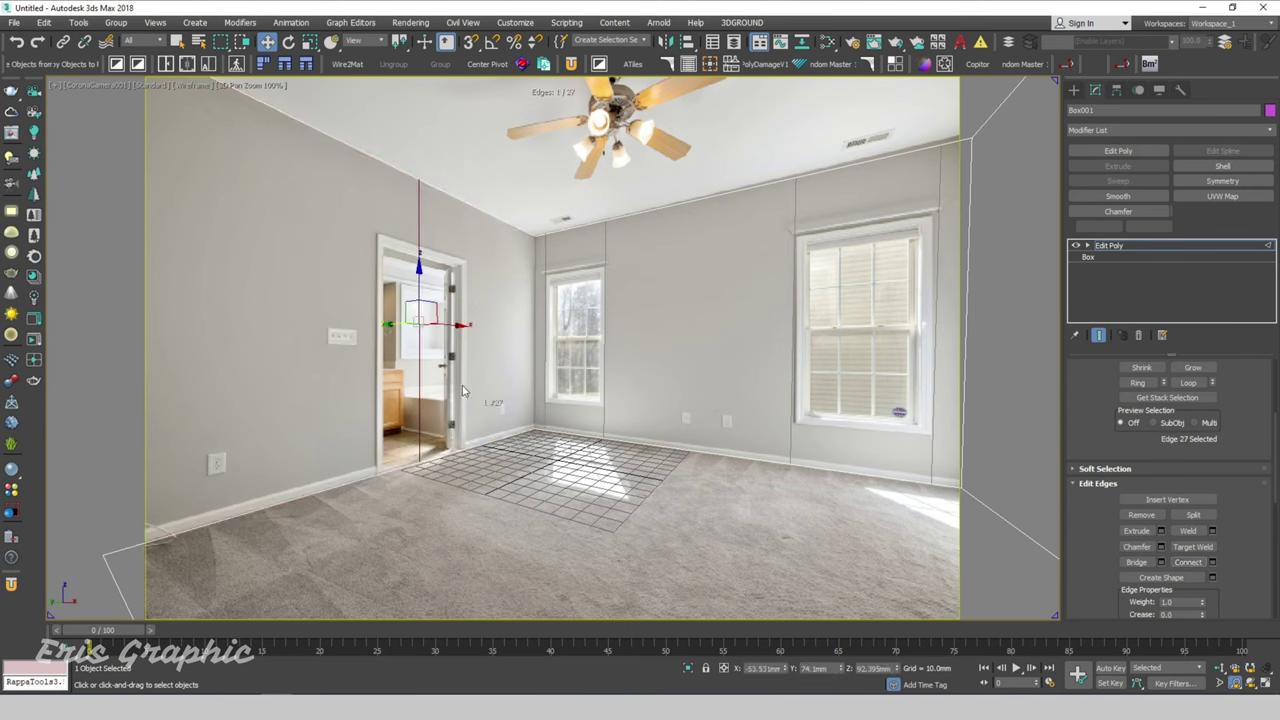
pyautogui.moveTo(458, 326); pyautogui.dragTo(492, 327)
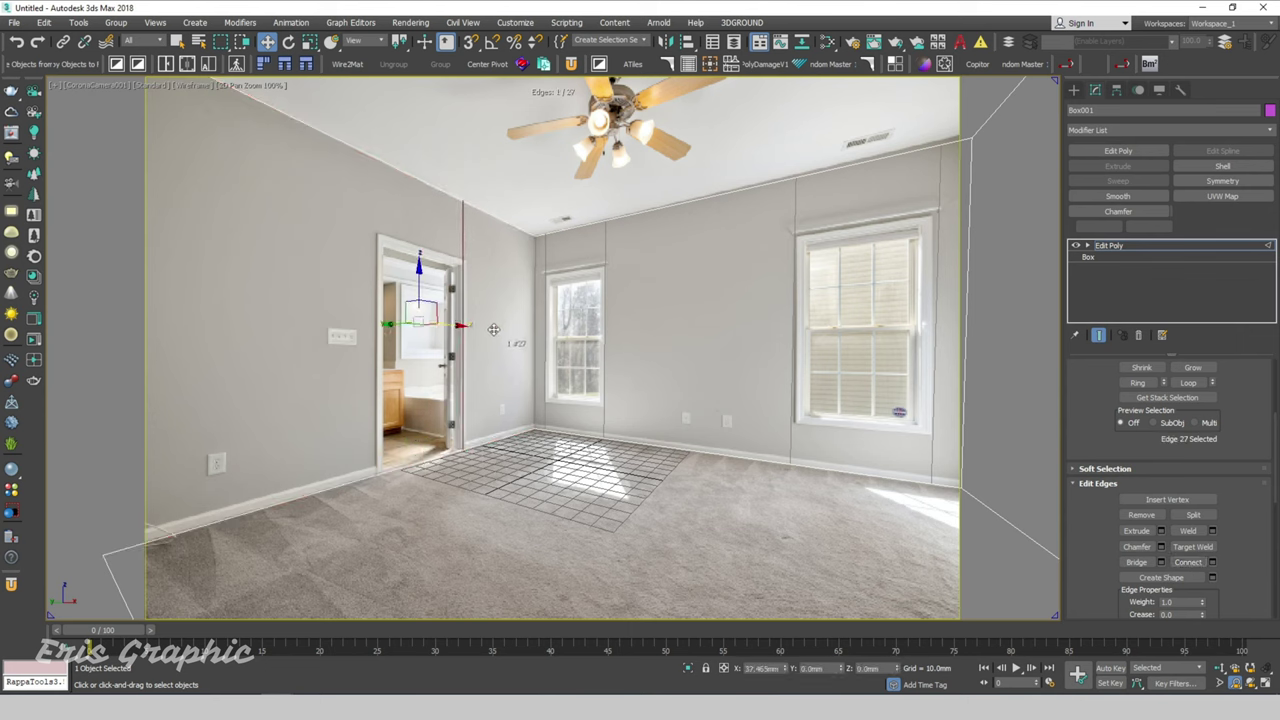
pyautogui.moveTo(342, 542); pyautogui.dragTo(344, 540)
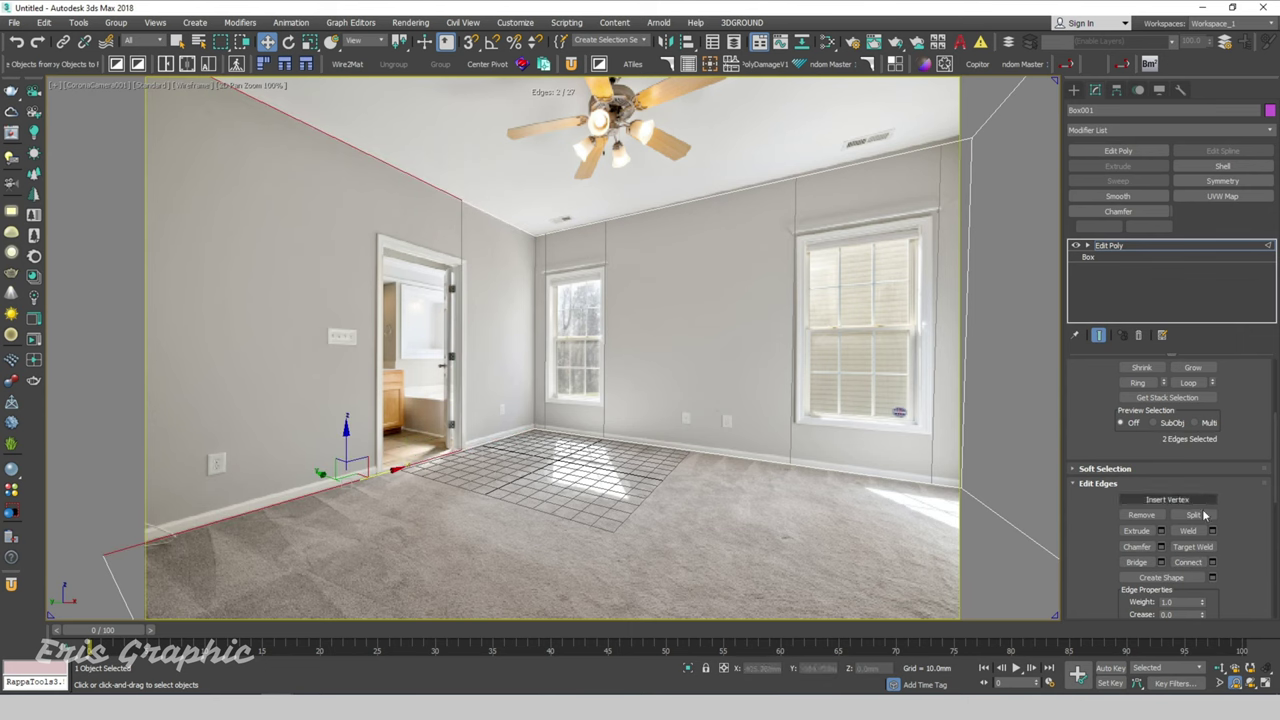
pyautogui.click(1188, 562)
pyautogui.moveTo(397, 322); pyautogui.dragTo(410, 319)
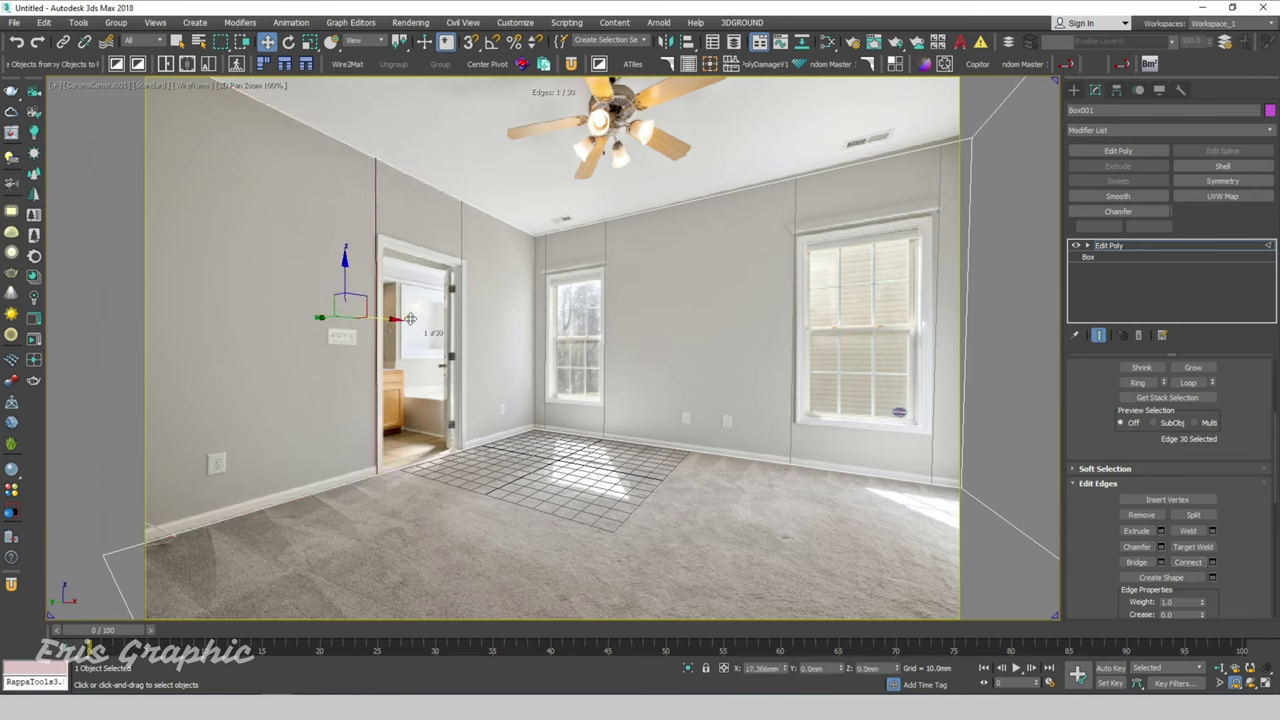
pyautogui.click(940, 214)
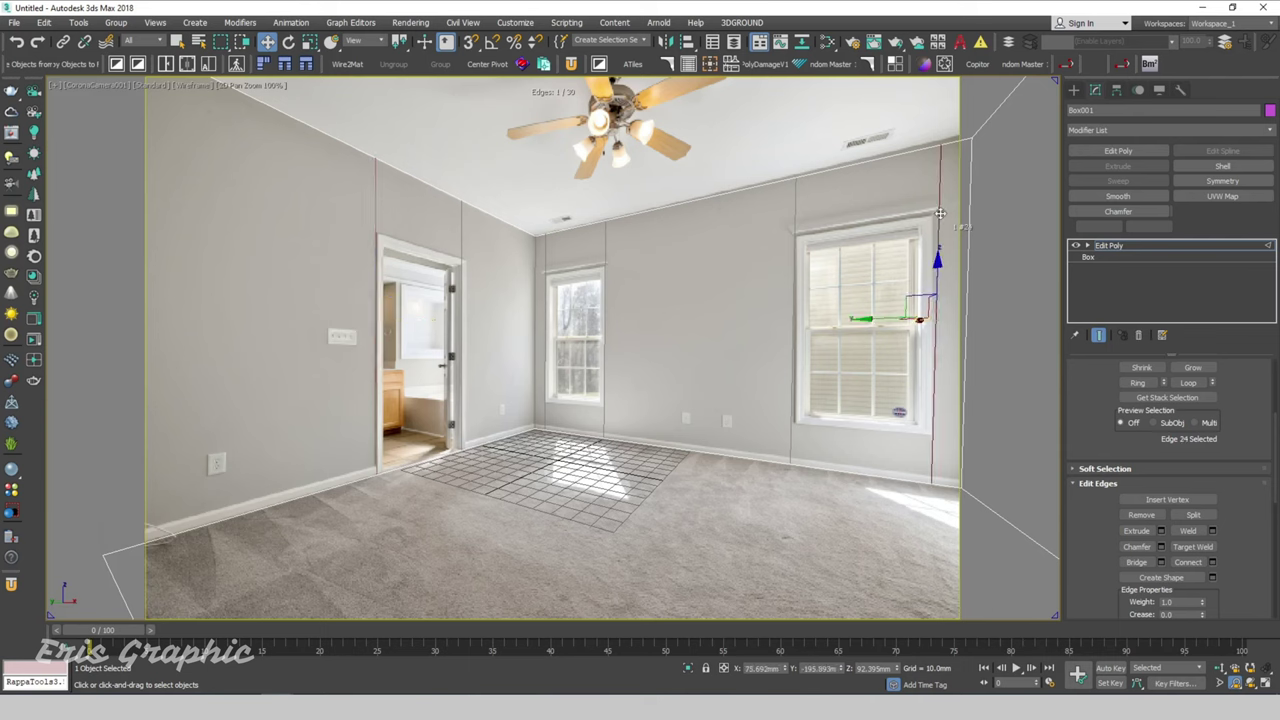
pyautogui.click(1180, 89)
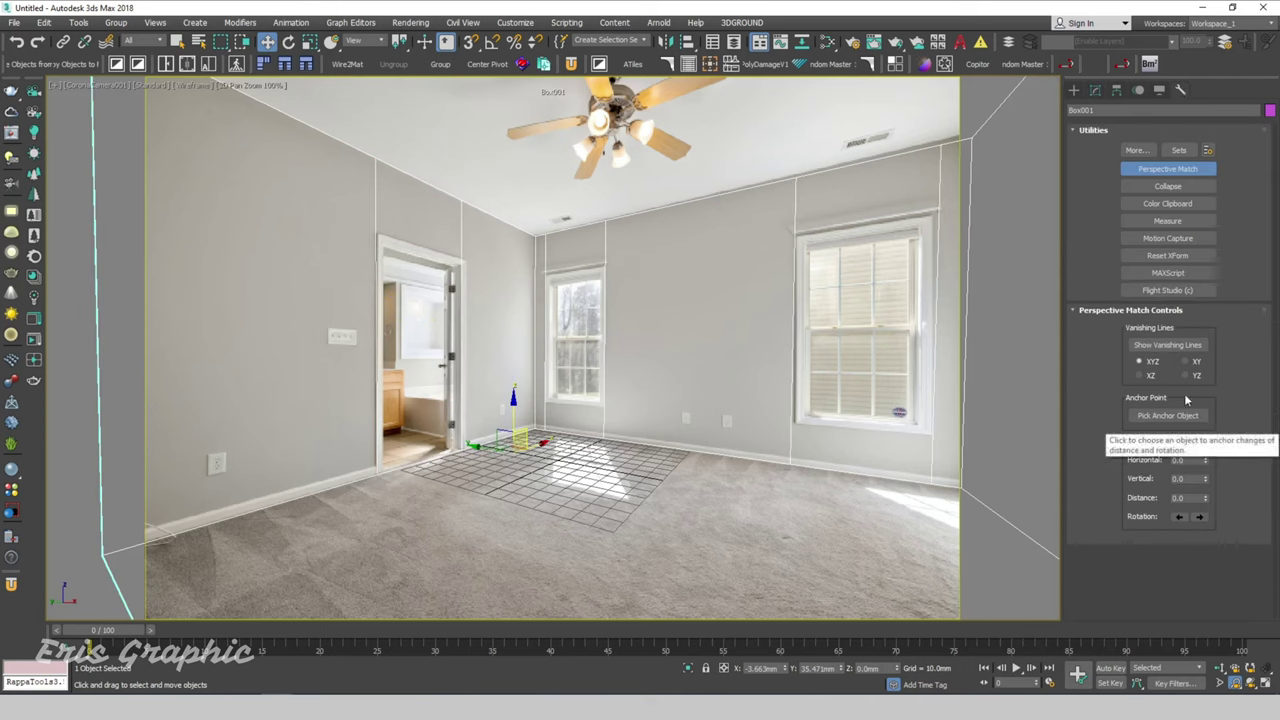
# Step: Show the vanishing lines and fit the vertical one to the right window's edge to correct the camera
pyautogui.click(1167, 344)
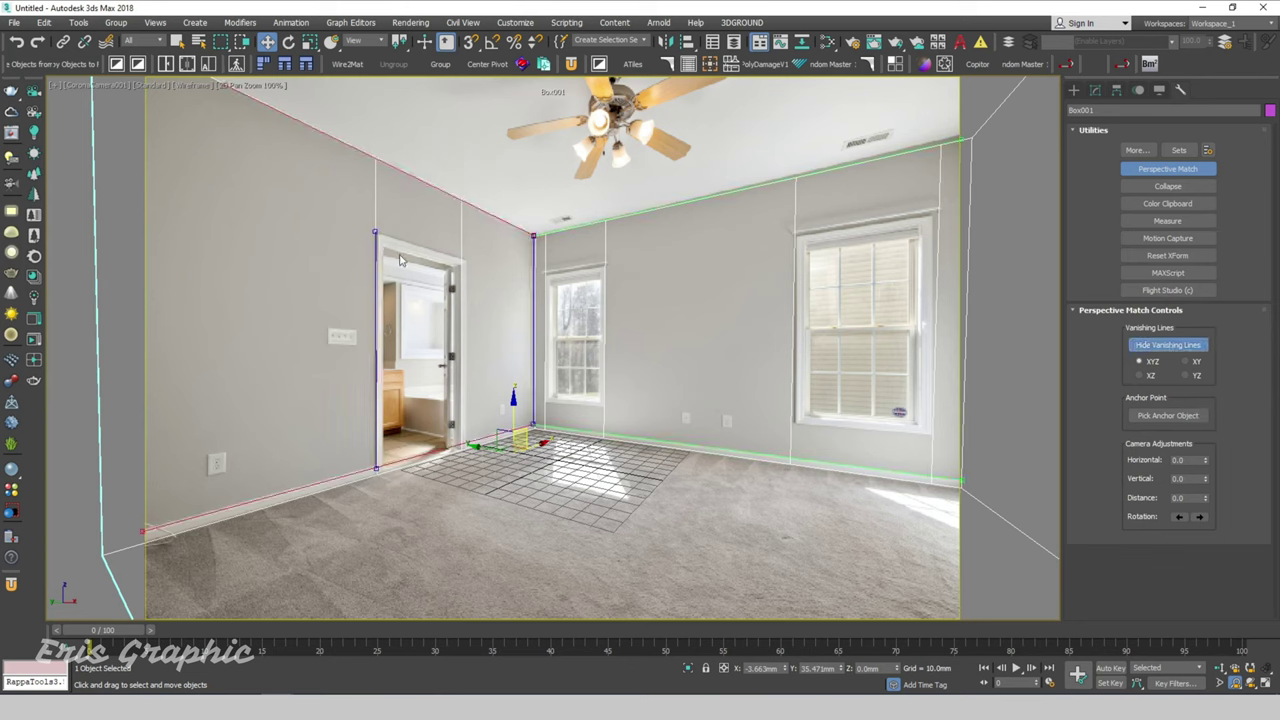
pyautogui.moveTo(373, 262); pyautogui.dragTo(927, 243)
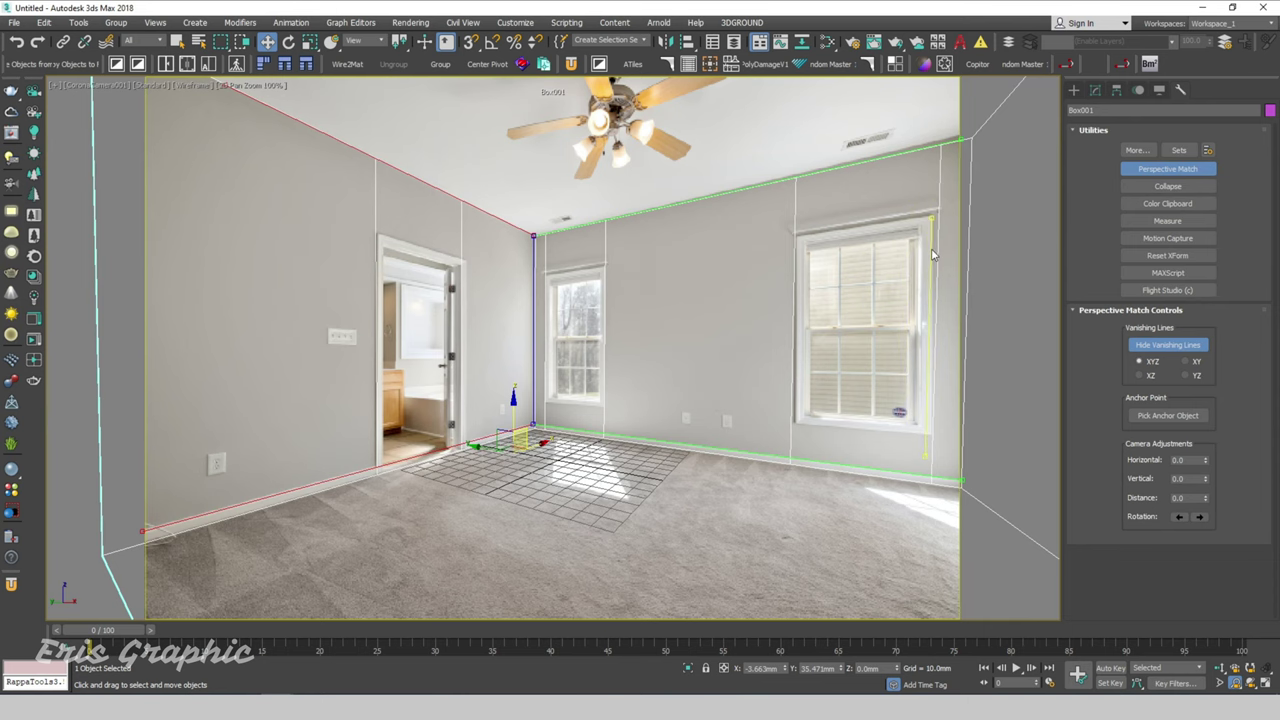
pyautogui.scroll(2, 945, 333)
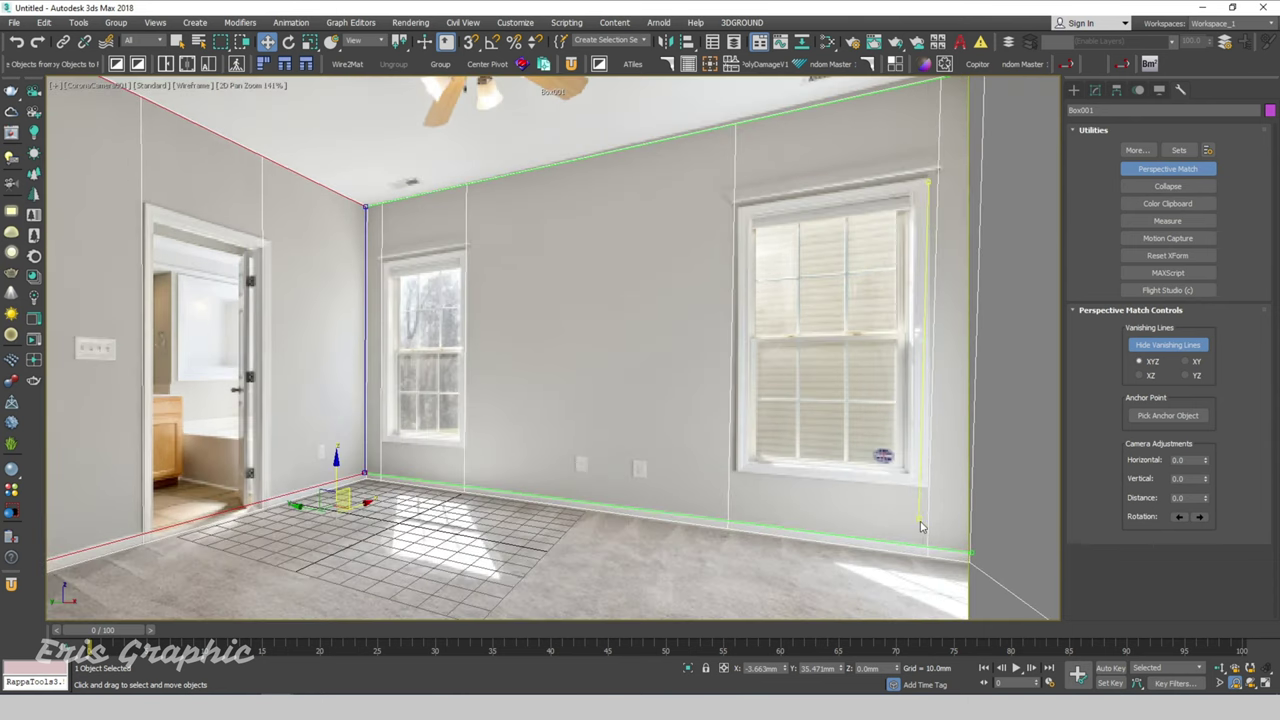
pyautogui.moveTo(921, 524); pyautogui.dragTo(930, 486)
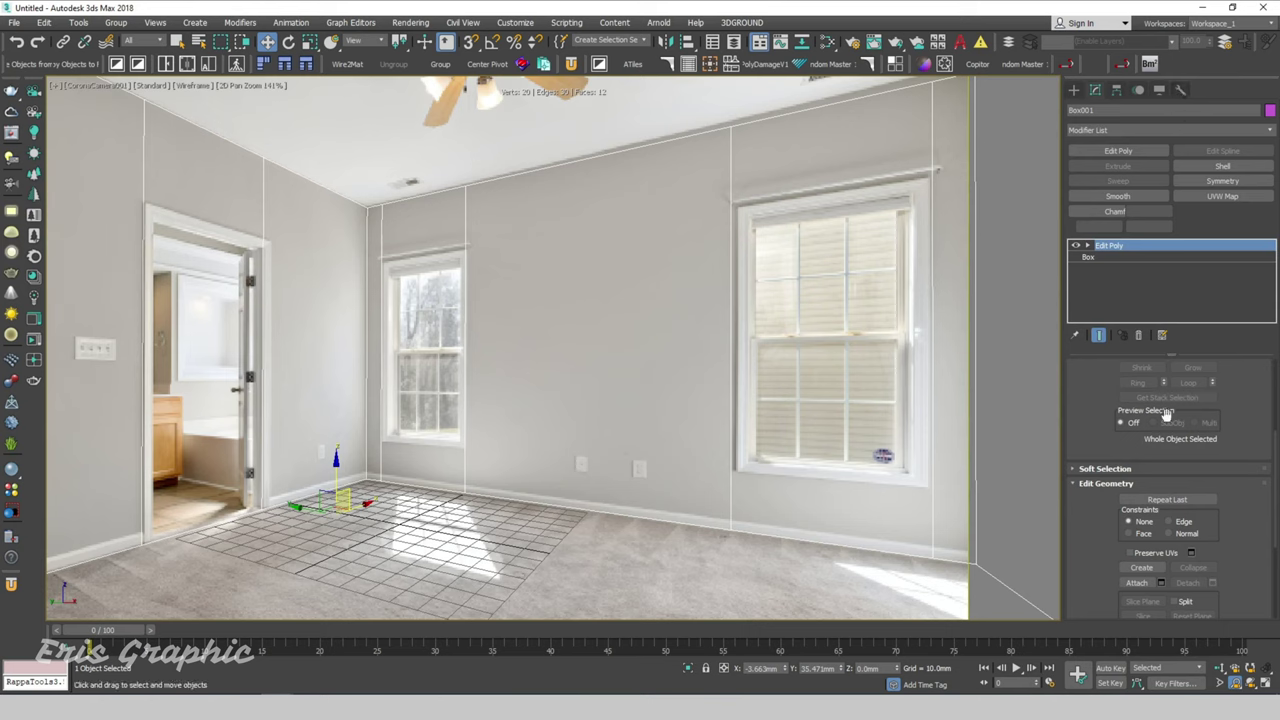
# Step: In Edge mode, nudge the vertical edges onto the right window's side, the doorway and the door frame's left side
pyautogui.click(1087, 245)
pyautogui.click(1110, 268)
pyautogui.click(932, 270)
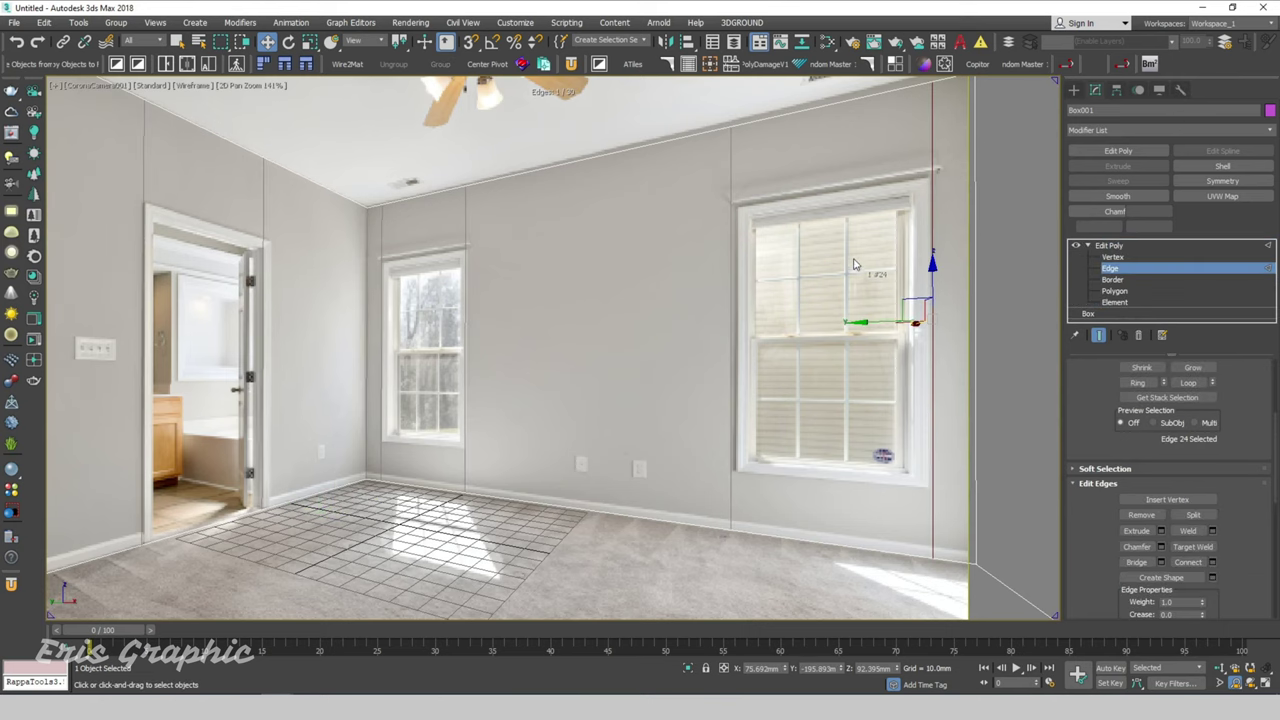
pyautogui.click(731, 295)
pyautogui.moveTo(690, 330)
pyautogui.mouseDown()
pyautogui.moveTo(922, 285)
pyautogui.moveTo(865, 321)
pyautogui.mouseUp()
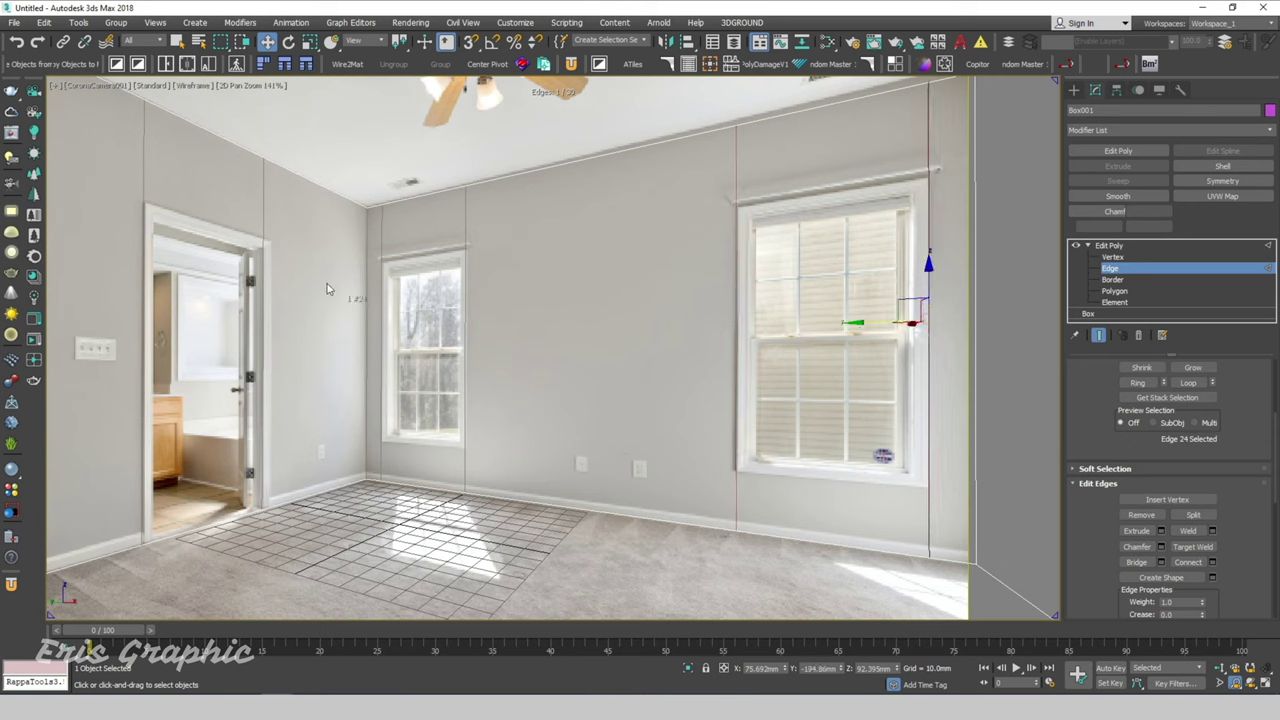
pyautogui.moveTo(264, 296); pyautogui.dragTo(305, 345)
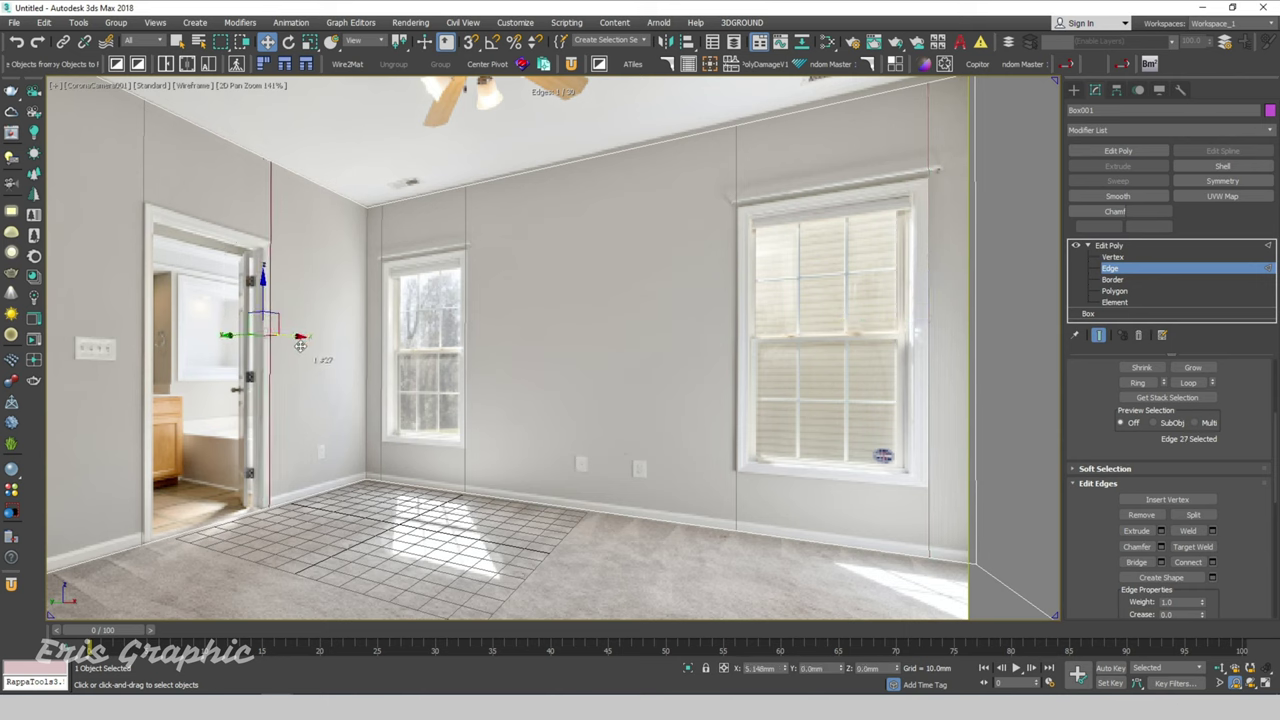
pyautogui.click(138, 360)
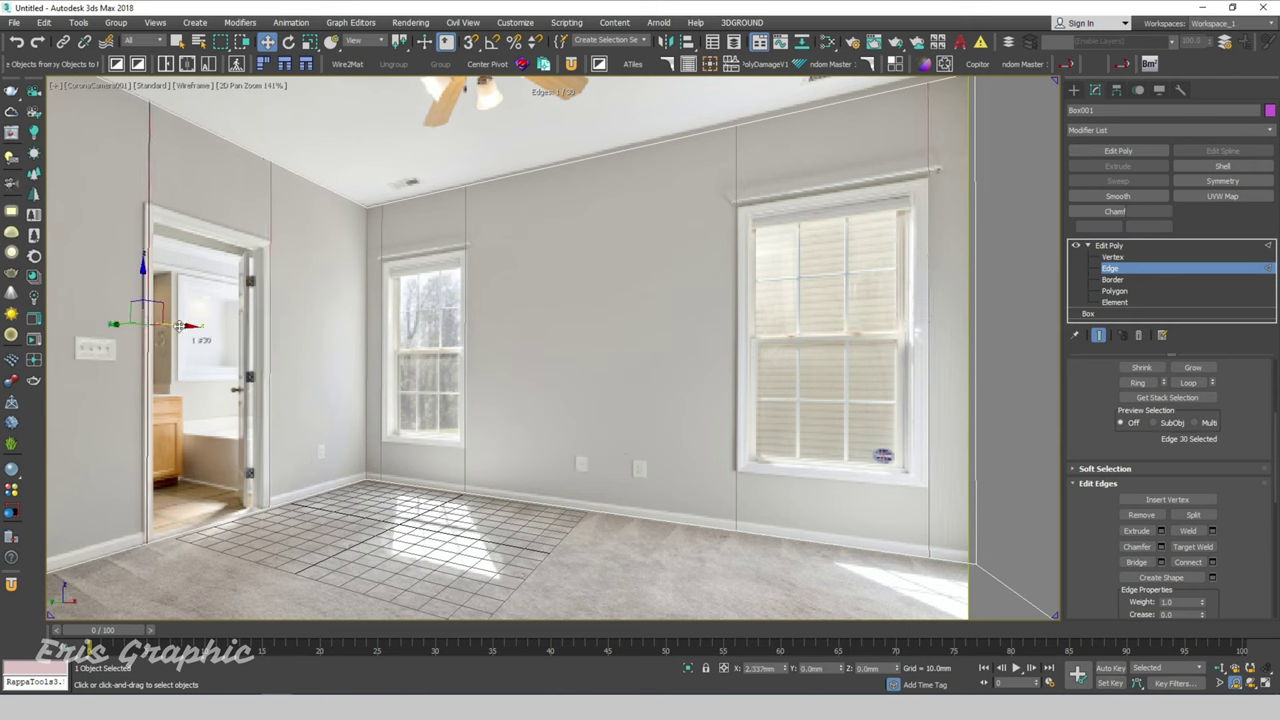
pyautogui.moveTo(167, 327); pyautogui.dragTo(177, 327)
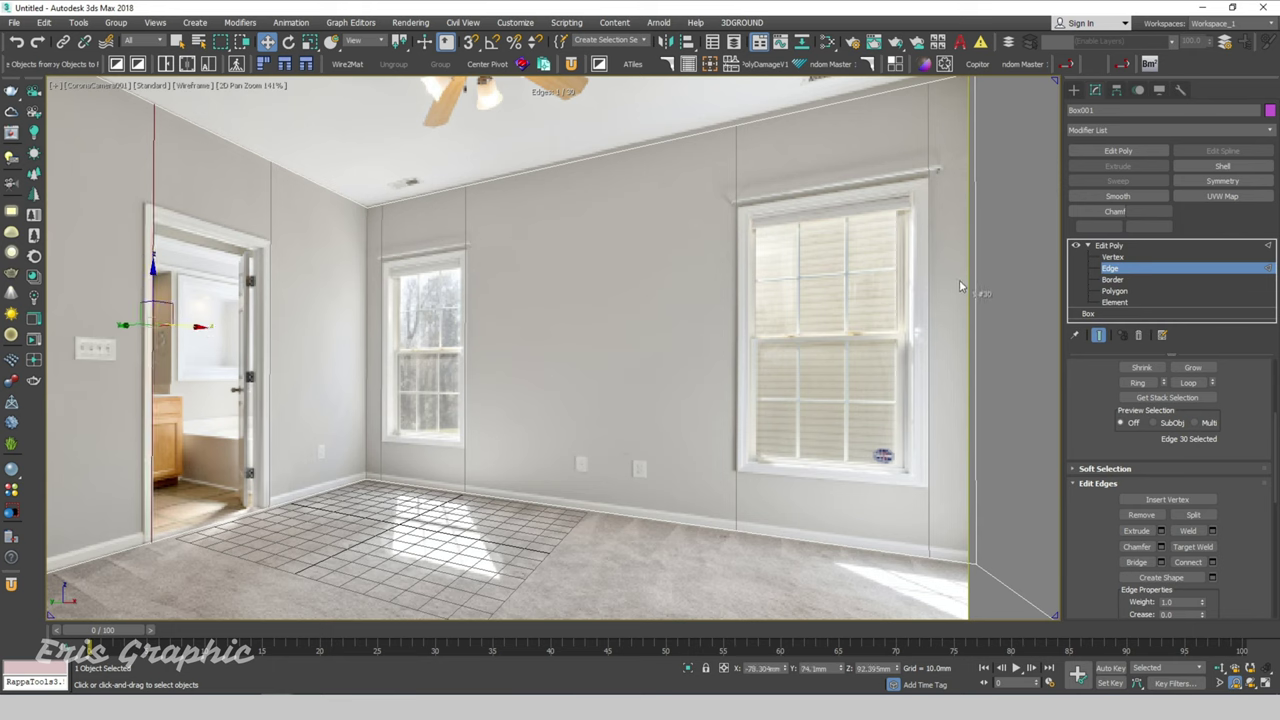
# Step: Select the four vertical window edges and connect a horizontal edge across them
pyautogui.moveTo(445, 253); pyautogui.dragTo(407, 266)
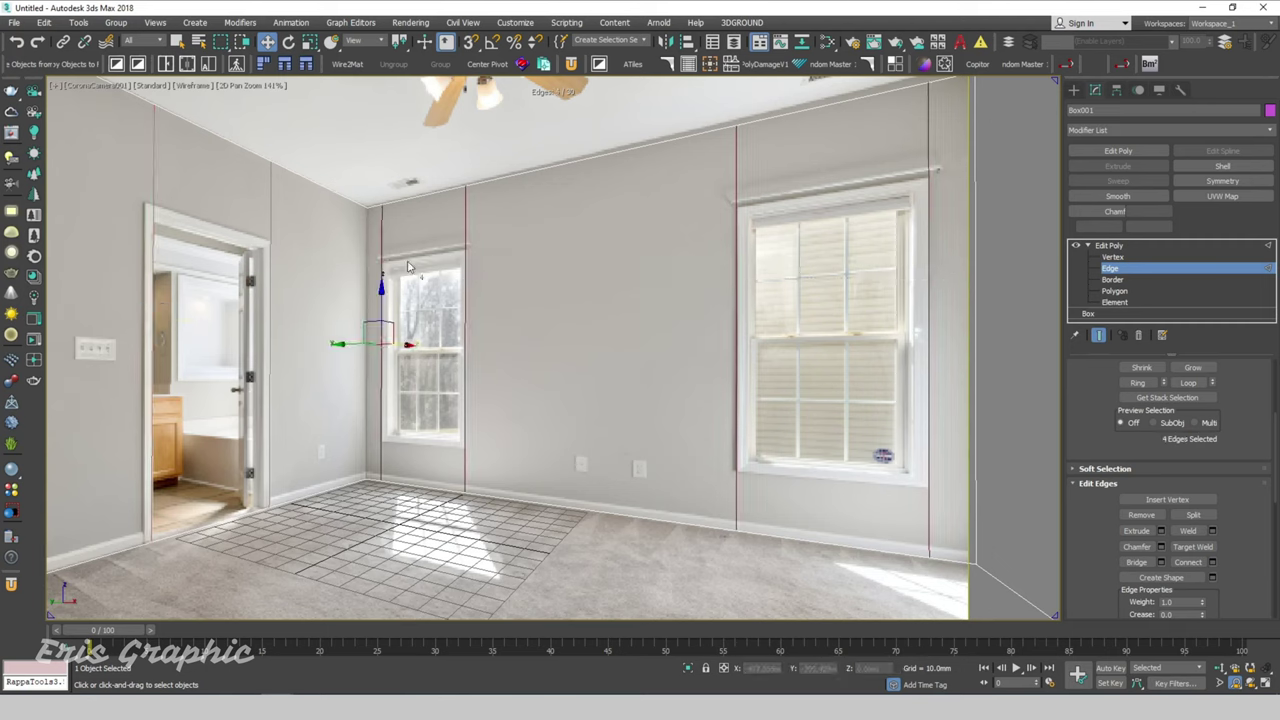
pyautogui.click(737, 320)
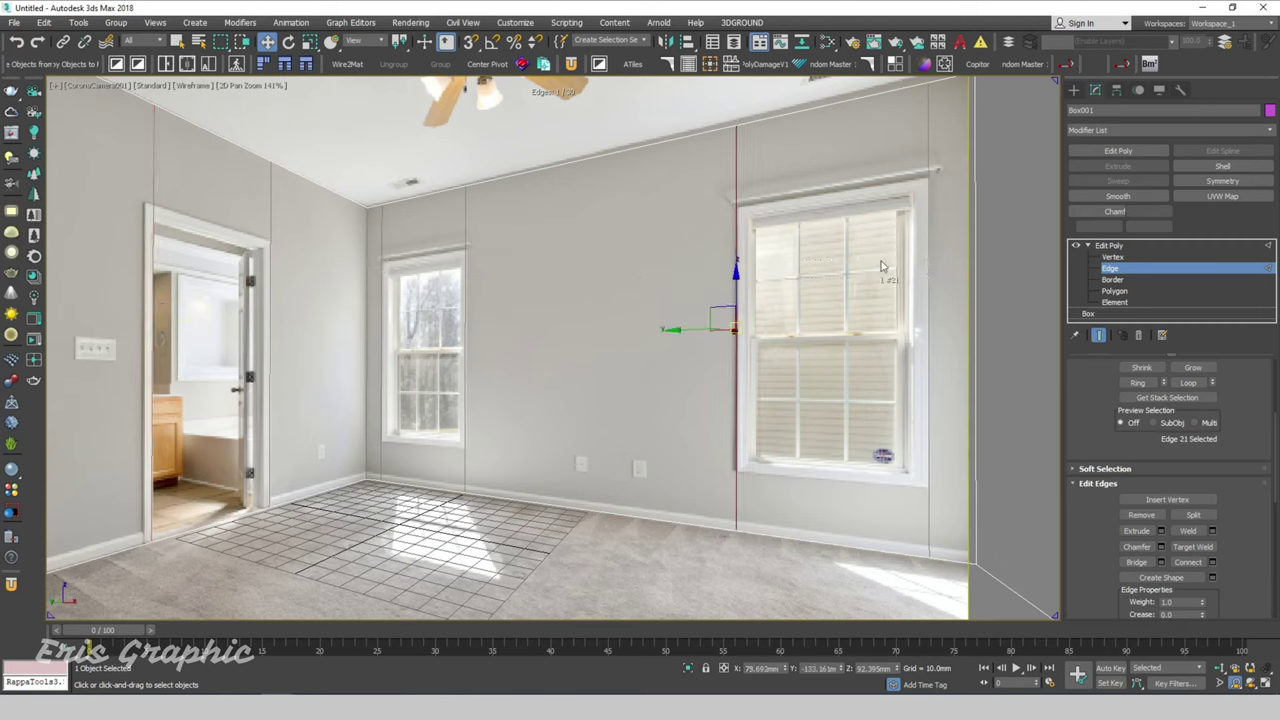
pyautogui.keyDown('ctrl'); pyautogui.moveTo(892, 215); pyautogui.dragTo(894, 217); pyautogui.keyUp('ctrl')
pyautogui.keyDown('ctrl'); pyautogui.moveTo(533, 267); pyautogui.dragTo(370, 335); pyautogui.keyUp('ctrl')
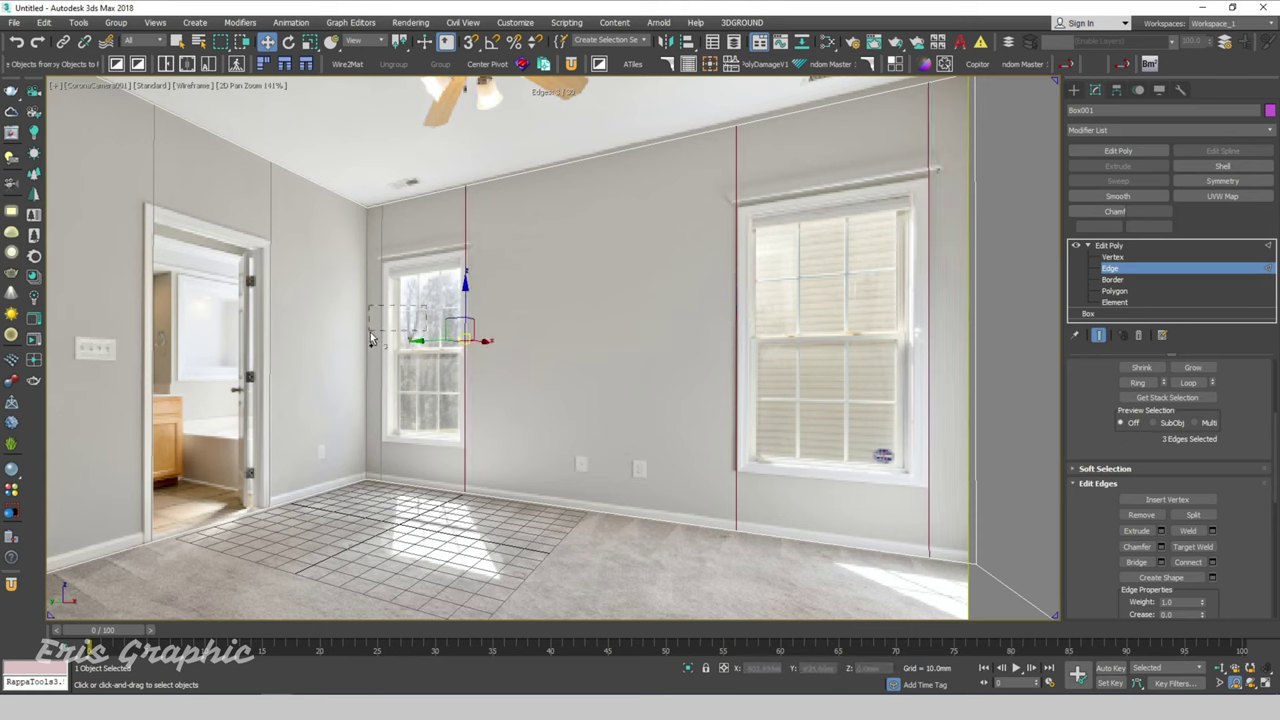
pyautogui.click(1188, 562)
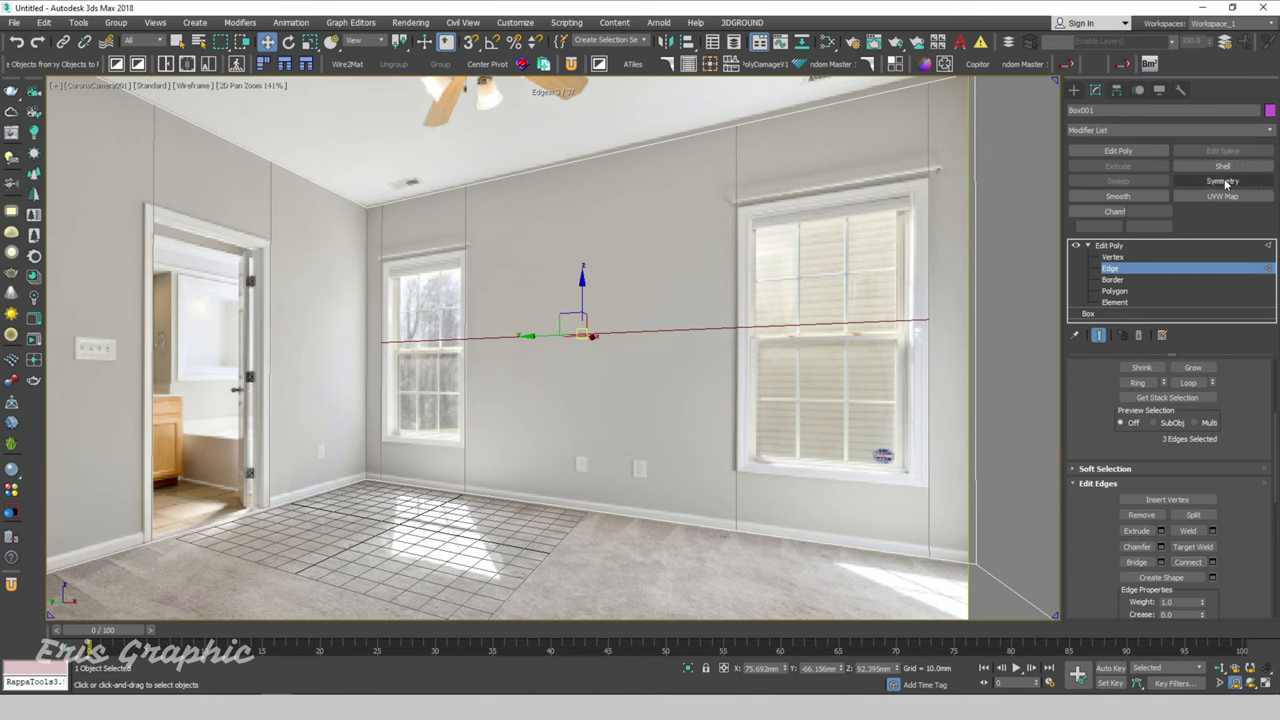
# Step: Chamfer the horizontal edge about 54 mm and lower the bottom edges to the windowsills
pyautogui.click(1161, 547)
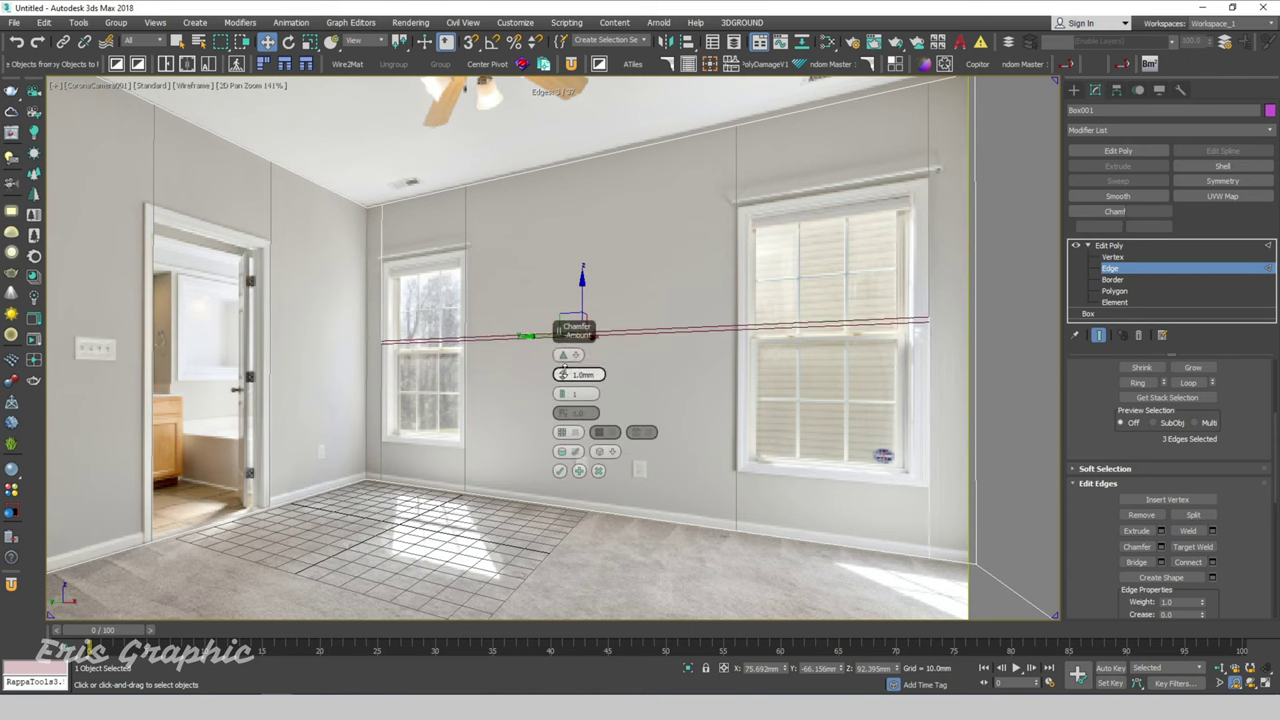
pyautogui.moveTo(563, 372); pyautogui.dragTo(574, 236)
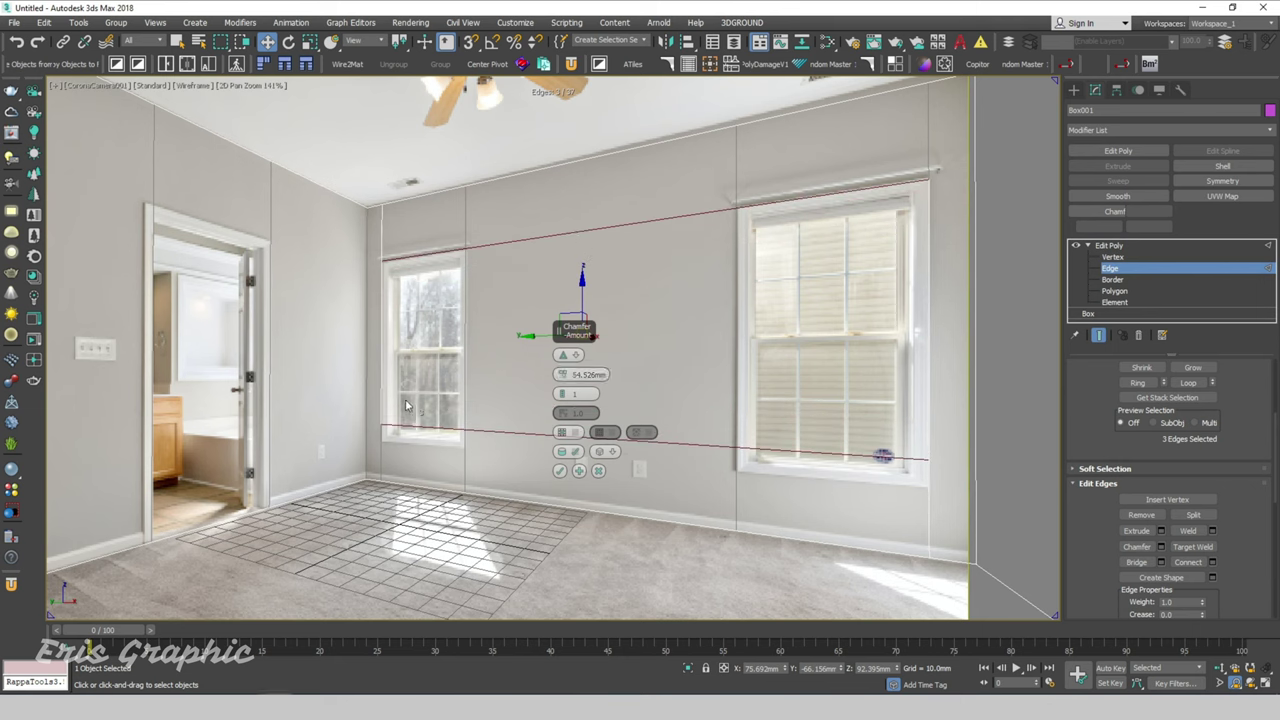
pyautogui.moveTo(352, 392)
pyautogui.mouseDown()
pyautogui.moveTo(445, 303)
pyautogui.moveTo(395, 337)
pyautogui.moveTo(988, 379)
pyautogui.mouseUp()
pyautogui.click(559, 470)
pyautogui.moveTo(352, 381); pyautogui.dragTo(930, 470)
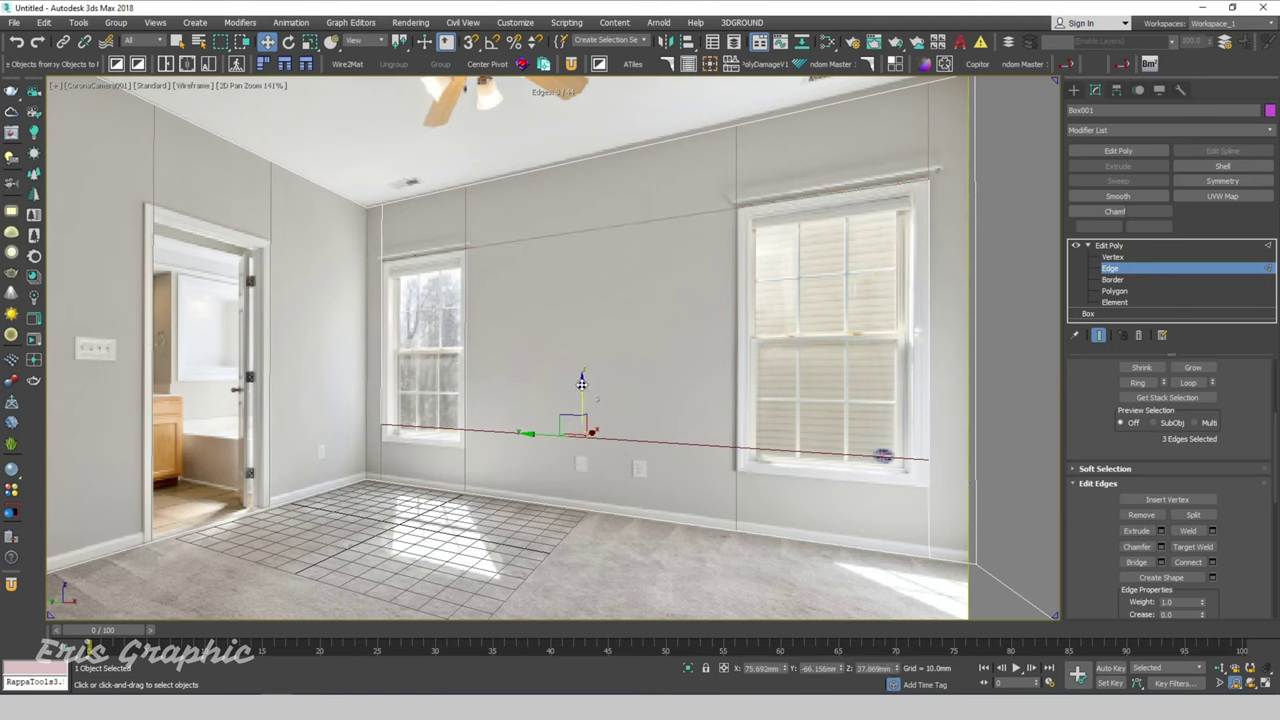
pyautogui.moveTo(581, 398); pyautogui.dragTo(583, 420)
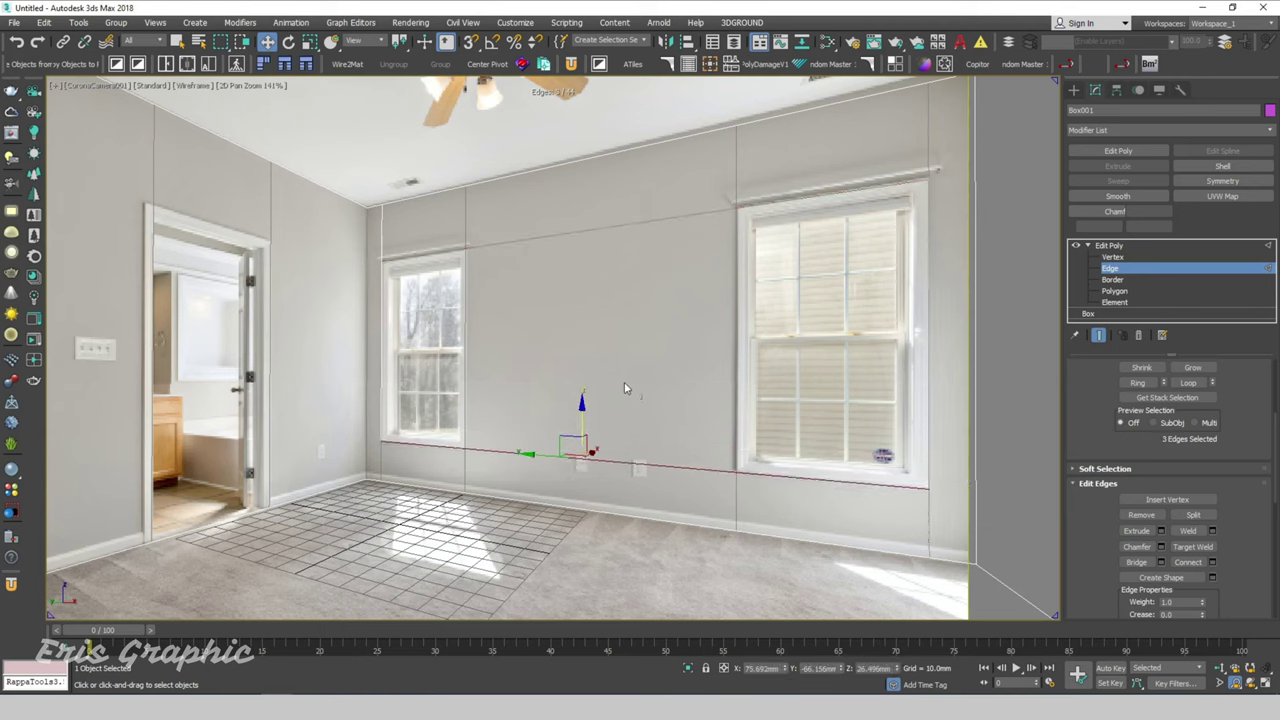
# Step: Connect an edge between the doorway's two vertical edges and raise it, snapped, to the door-frame top
pyautogui.click(293, 265)
pyautogui.moveTo(280, 305); pyautogui.dragTo(110, 263)
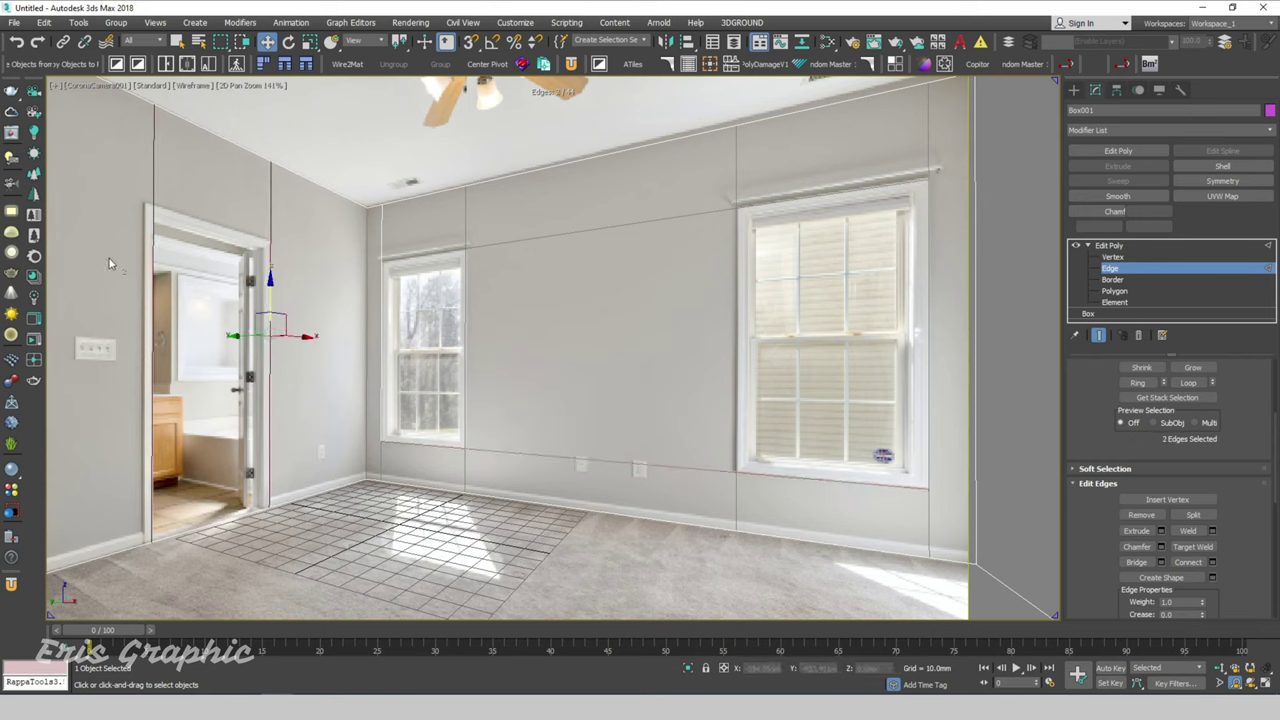
pyautogui.click(1187, 562)
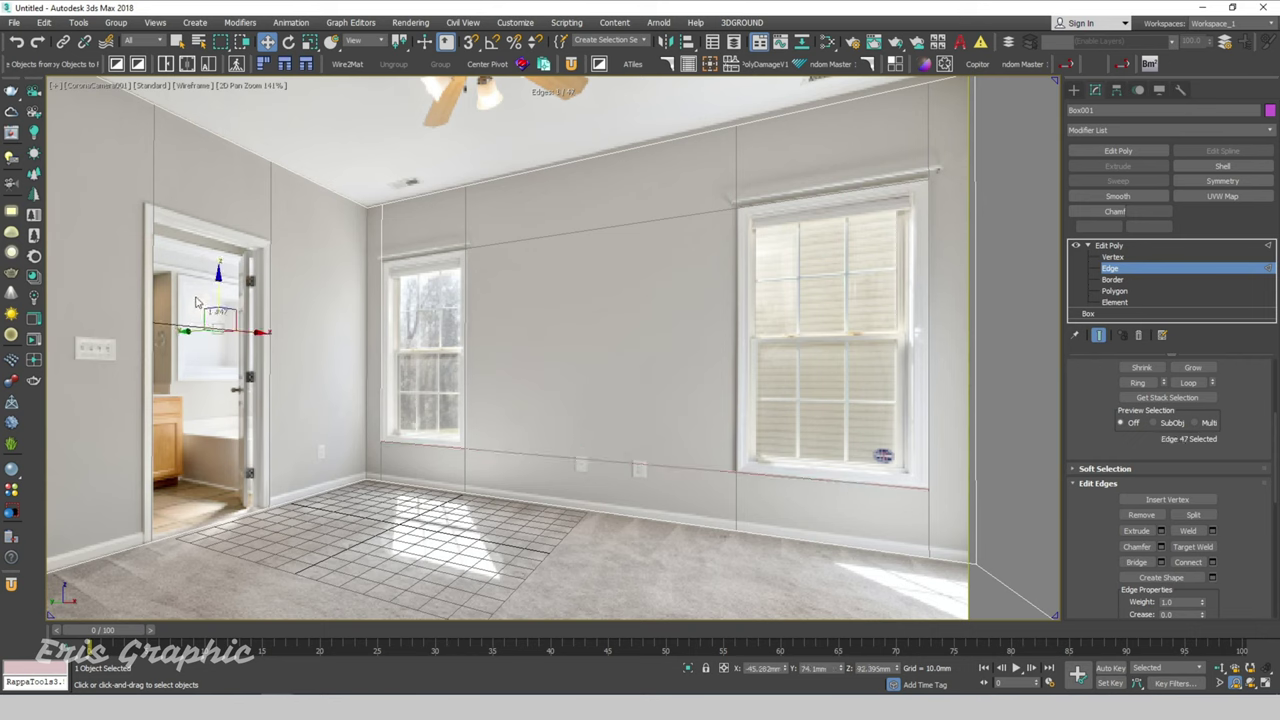
pyautogui.moveTo(217, 292); pyautogui.dragTo(220, 177)
pyautogui.press('s')
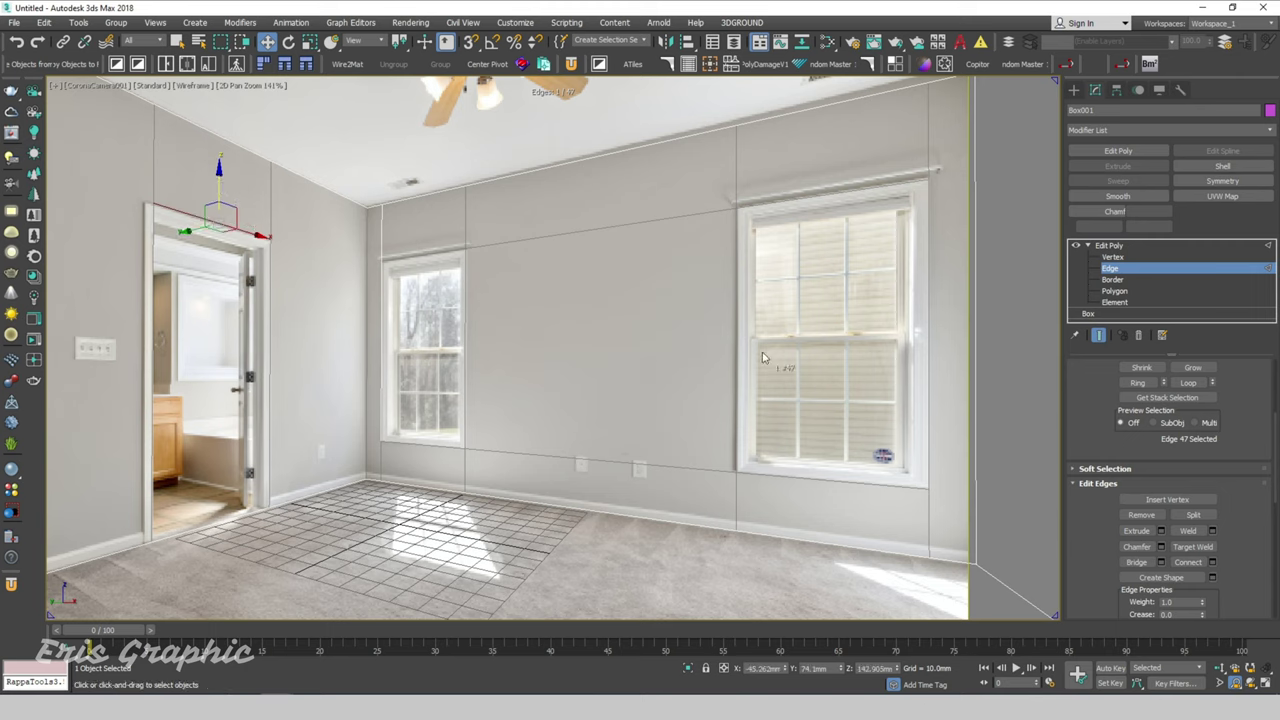
# Step: Exit edge editing, clear the selection, and zoom the camera view
pyautogui.click(1112, 280)
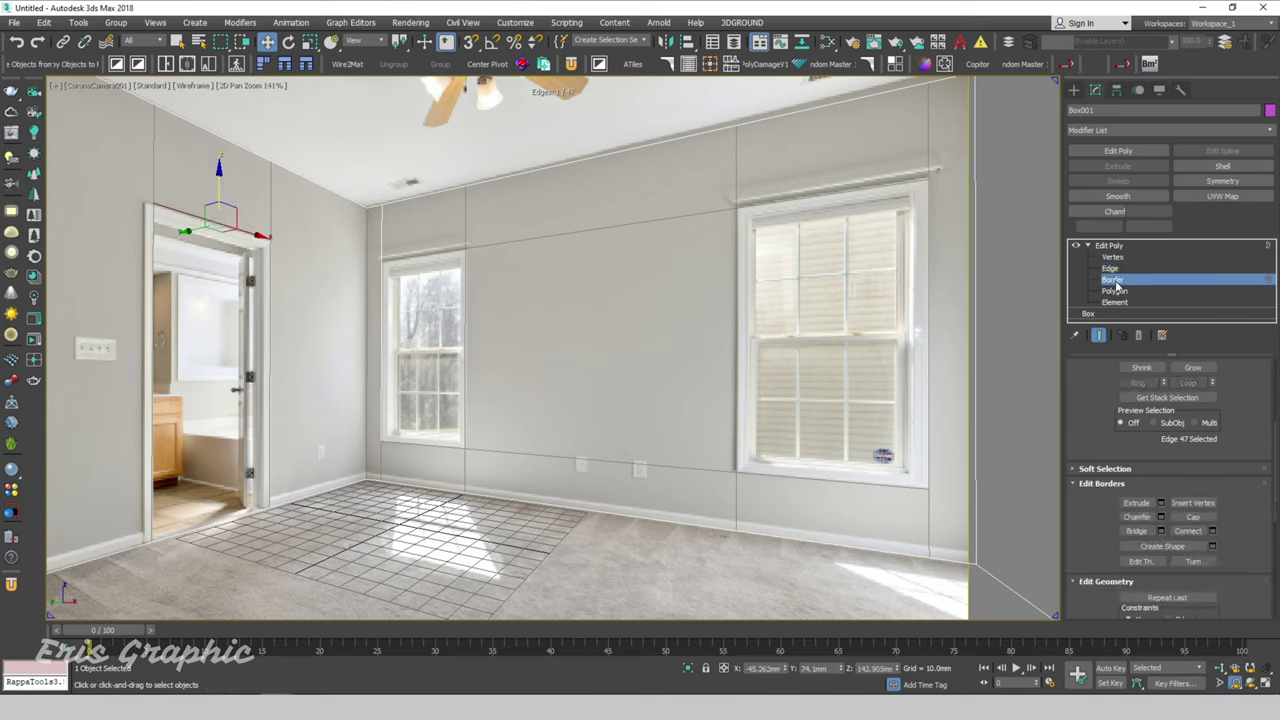
pyautogui.click(1118, 283)
pyautogui.click(679, 270)
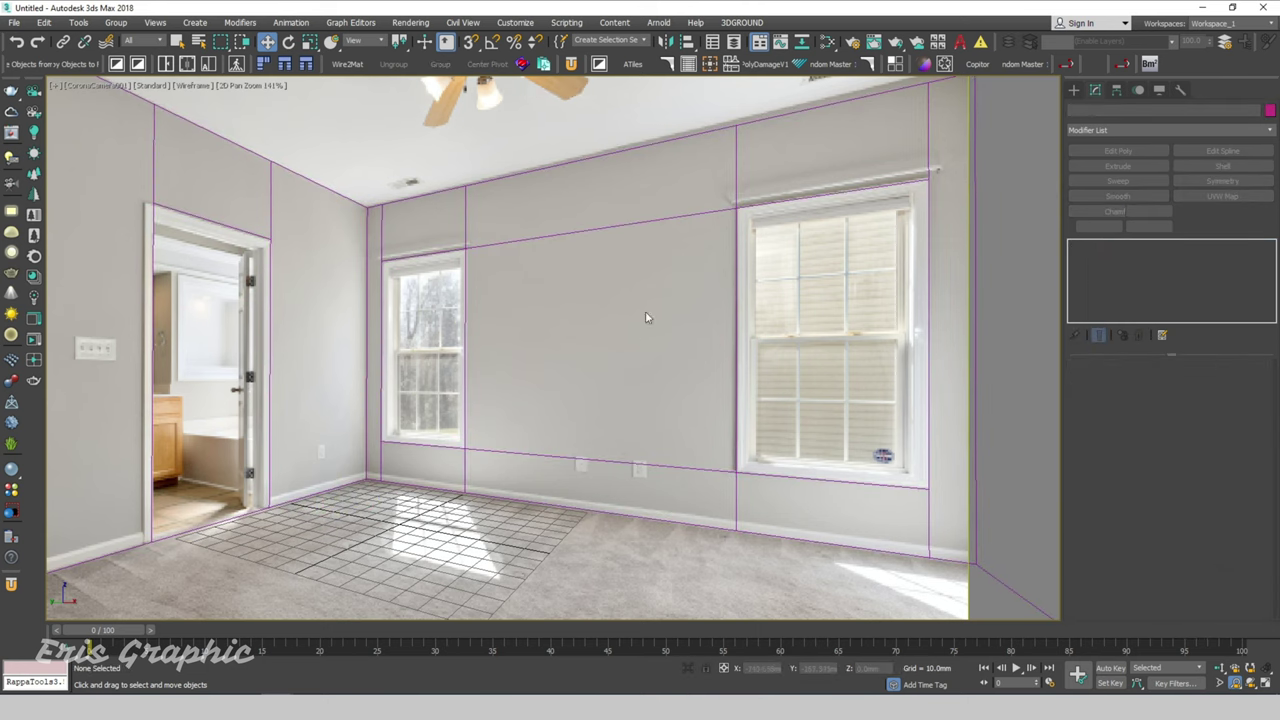
pyautogui.scroll(-4, 630, 330)
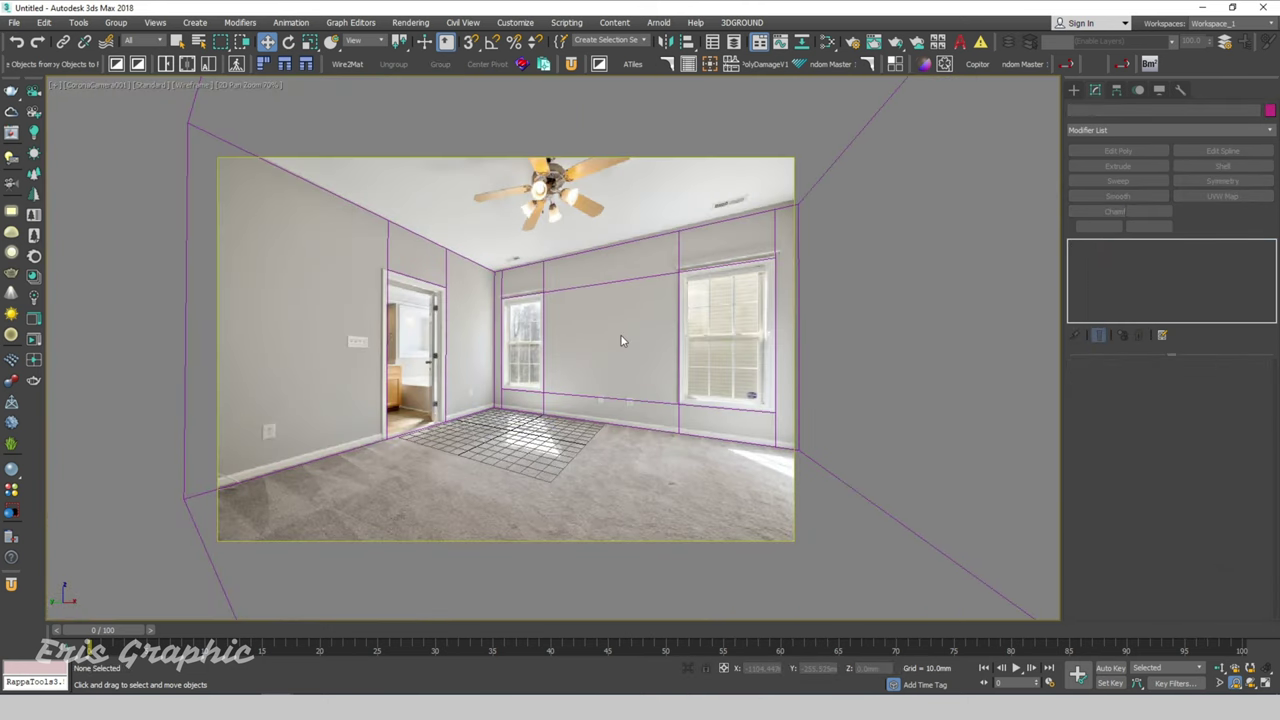
pyautogui.scroll(3, 720, 268)
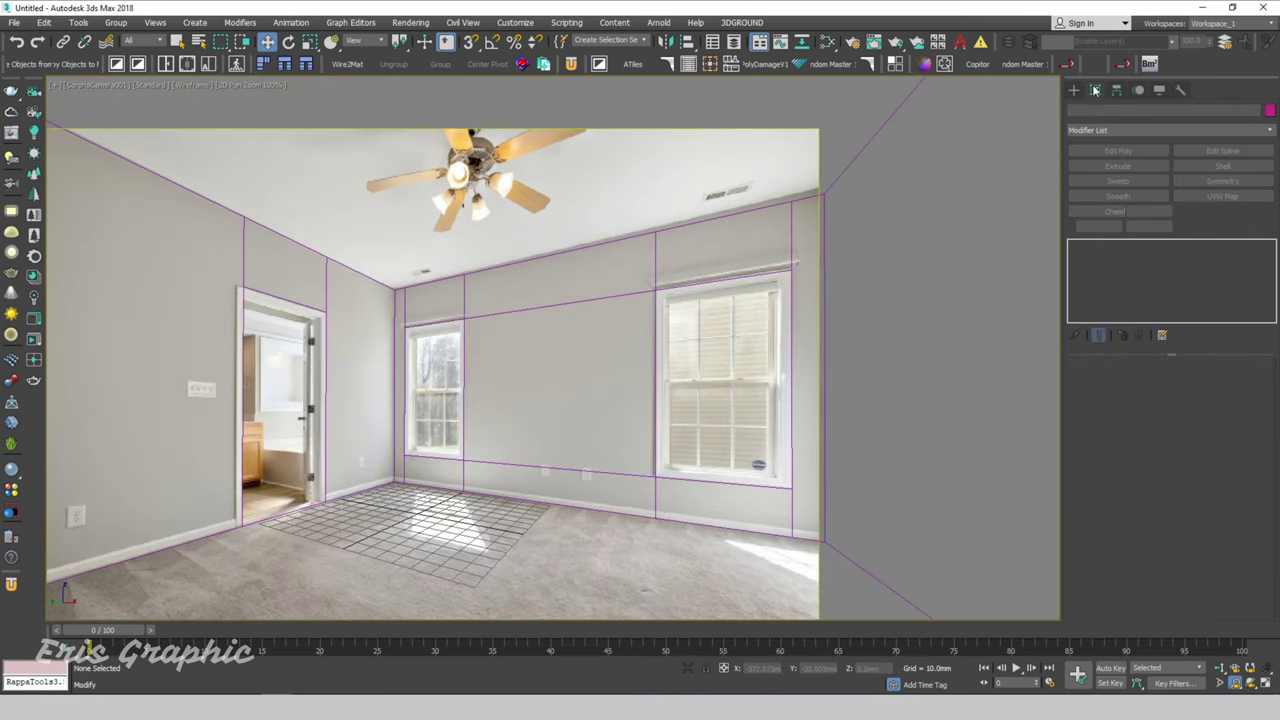
# Step: Show Perspective Match's vanishing lines and realign one handle to the ceiling edge
pyautogui.click(1180, 89)
pyautogui.click(1170, 345)
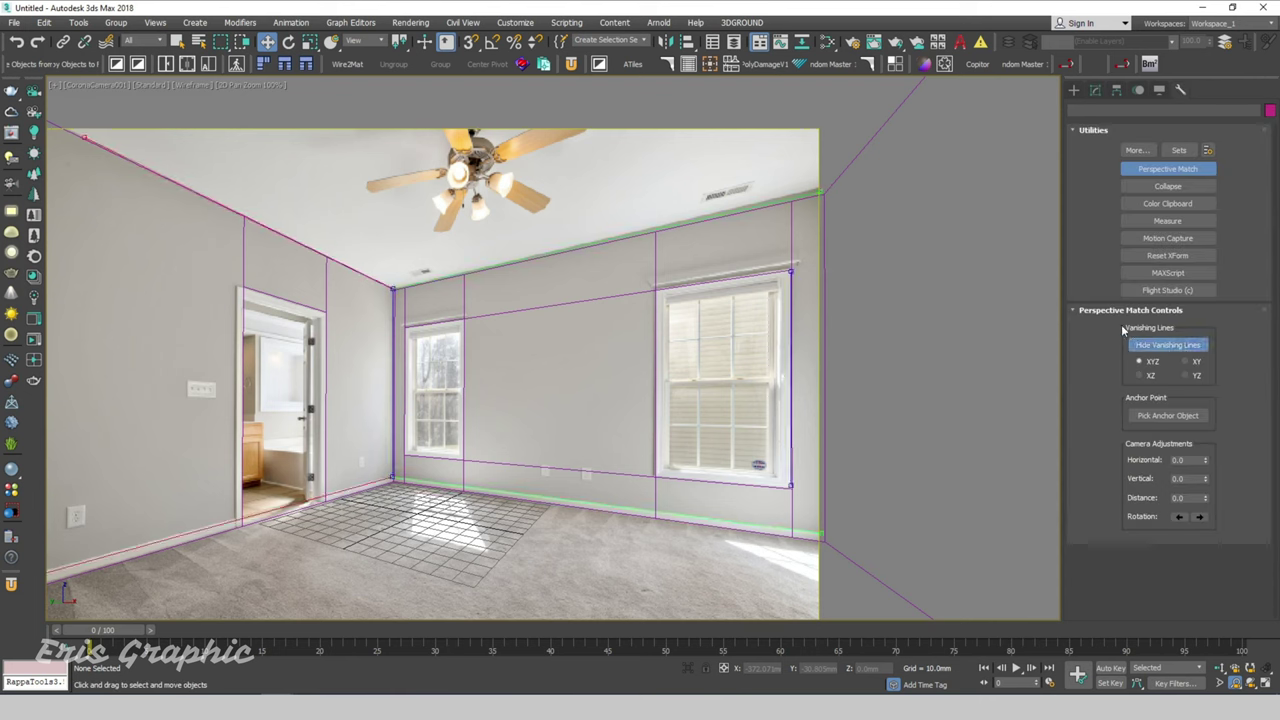
pyautogui.moveTo(819, 194); pyautogui.dragTo(820, 190)
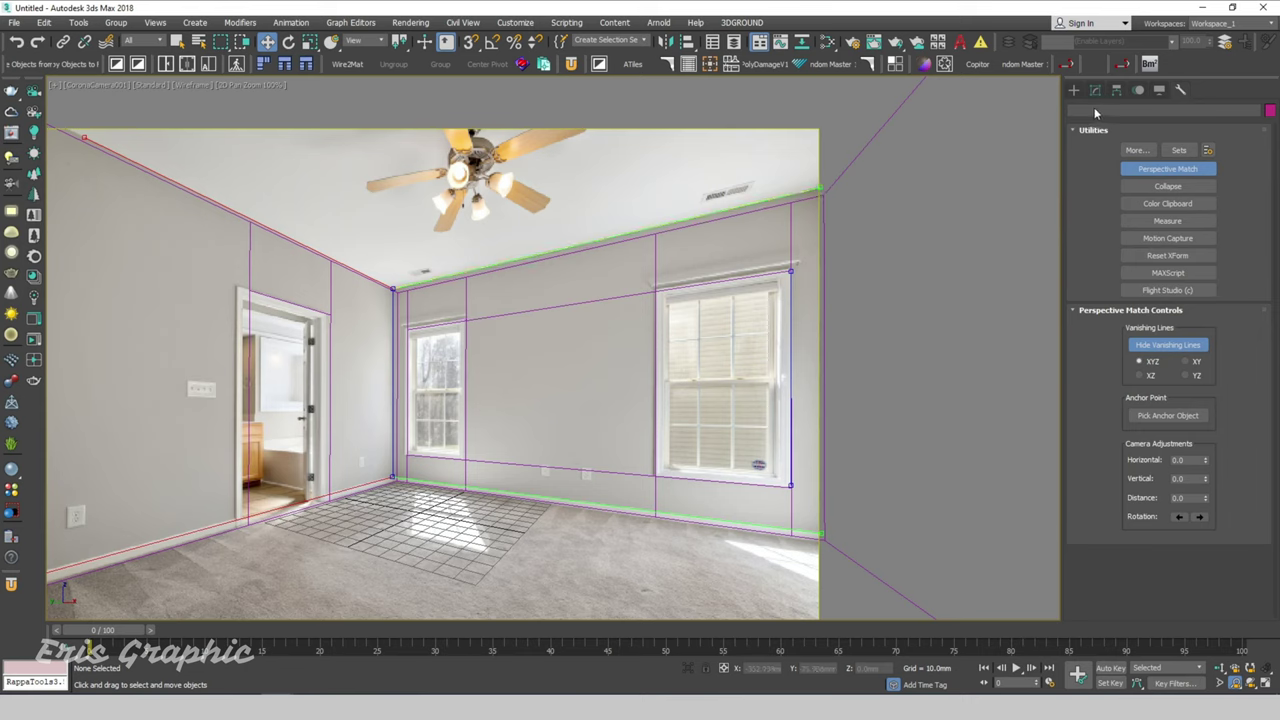
# Step: Switch to the four-viewport layout and give the Left view solid shading
pyautogui.click(1074, 90)
pyautogui.scroll(-3, 630, 300)
pyautogui.scroll(-3, 630, 300)
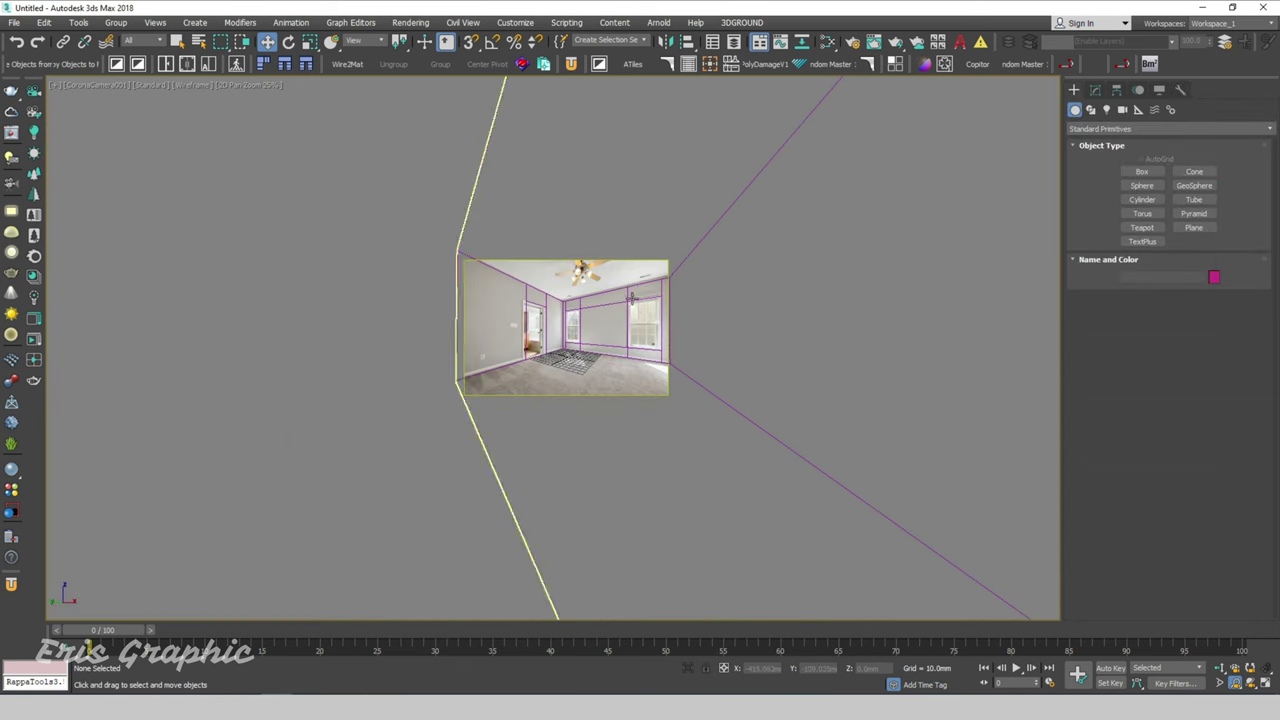
pyautogui.hotkey('alt', 'w')
pyautogui.click(443, 545)
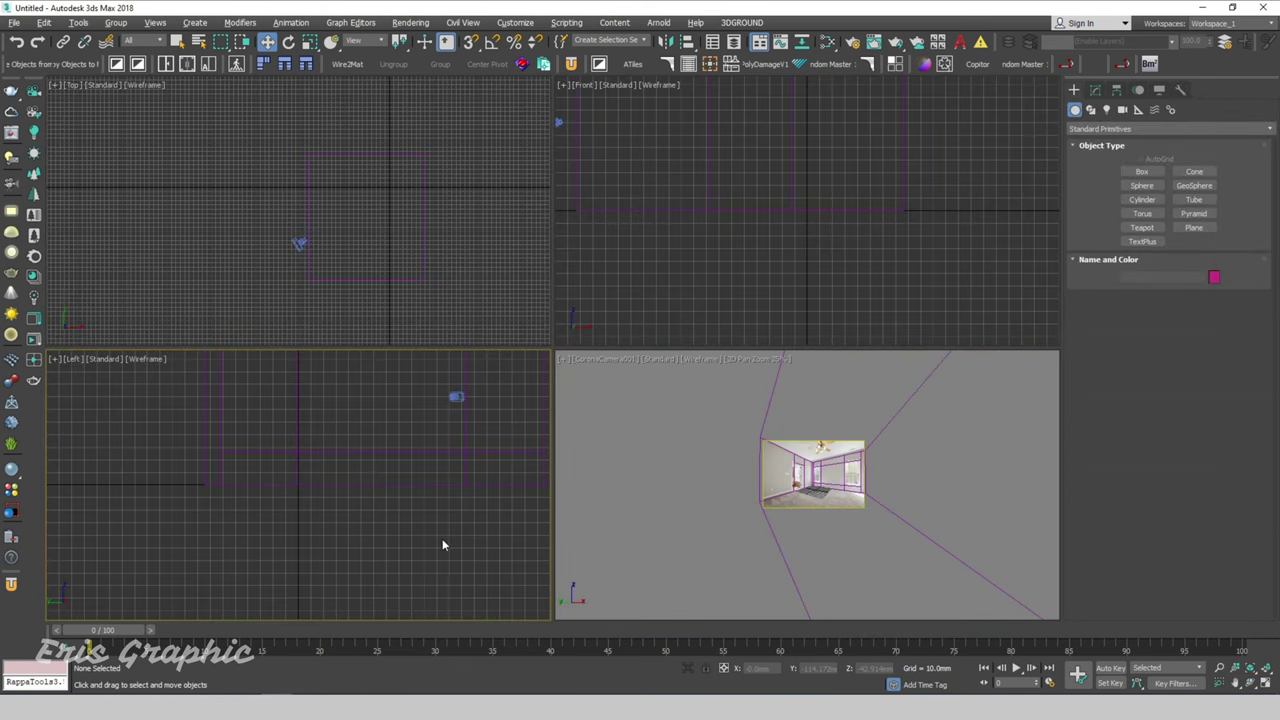
pyautogui.press('F3')
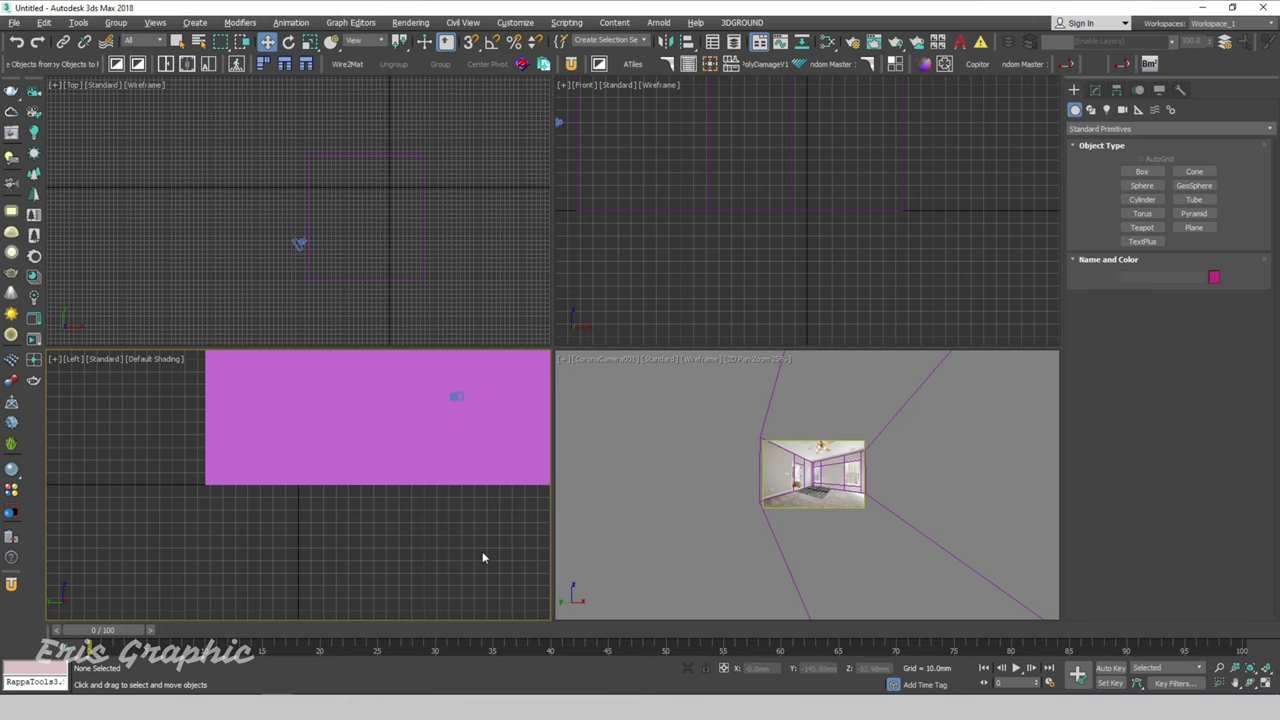
# Step: Maximize the Left view and orbit to an orthographic view of the room box
pyautogui.hotkey('alt', 'w')
pyautogui.moveTo(486, 560)
pyautogui.keyDown('alt'); pyautogui.mouseDown(button='middle')
pyautogui.moveTo(574, 463)
pyautogui.moveTo(669, 443)
pyautogui.moveTo(603, 580)
pyautogui.moveTo(569, 557)
pyautogui.moveTo(843, 426)
pyautogui.mouseUp(button='middle'); pyautogui.keyUp('alt')
pyautogui.scroll(3, 820, 380)
pyautogui.scroll(-1, 790, 318)
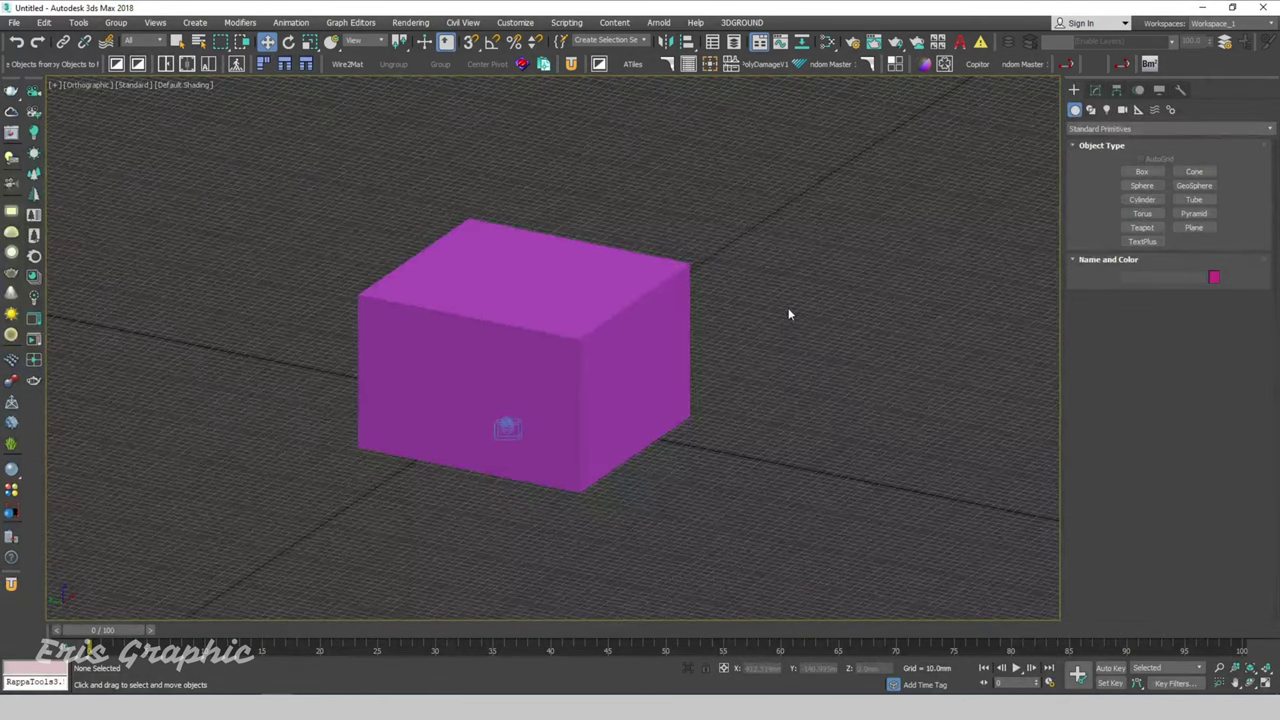
# Step: Select Box001, review its Object Properties, and return to its Edit Poly modifier
pyautogui.press('q')
pyautogui.click(650, 263)
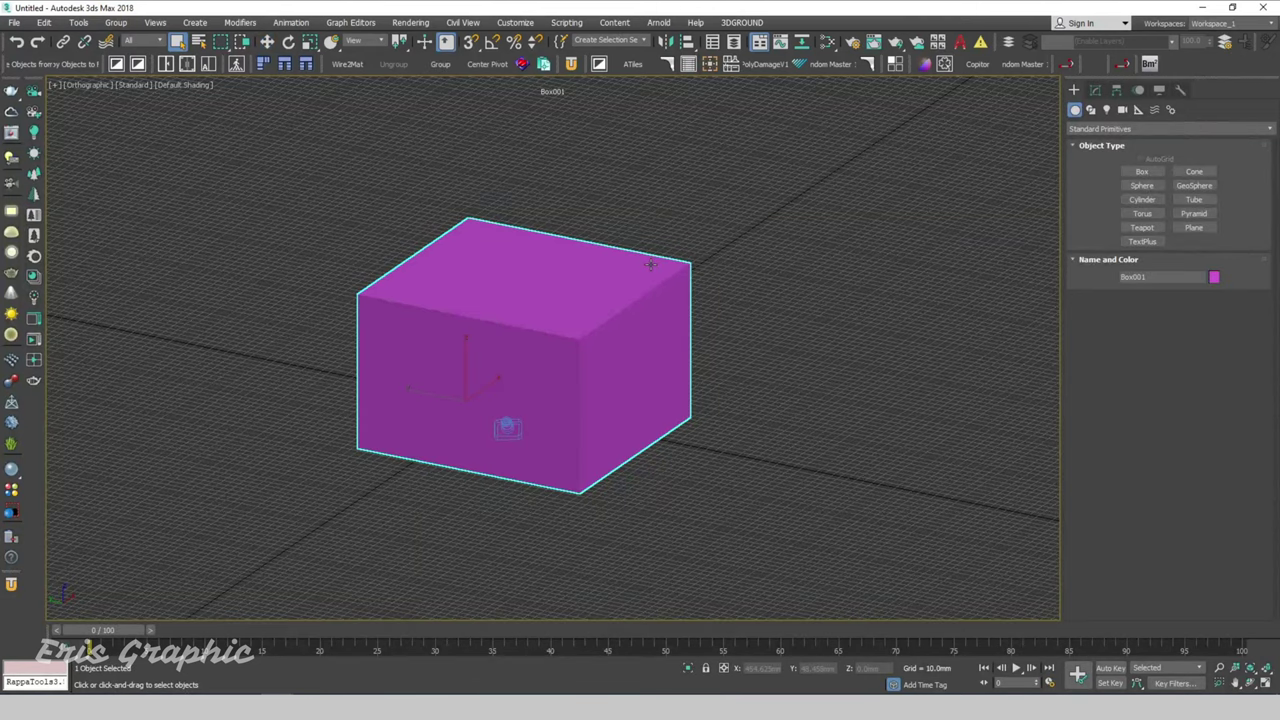
pyautogui.rightClick(640, 268)
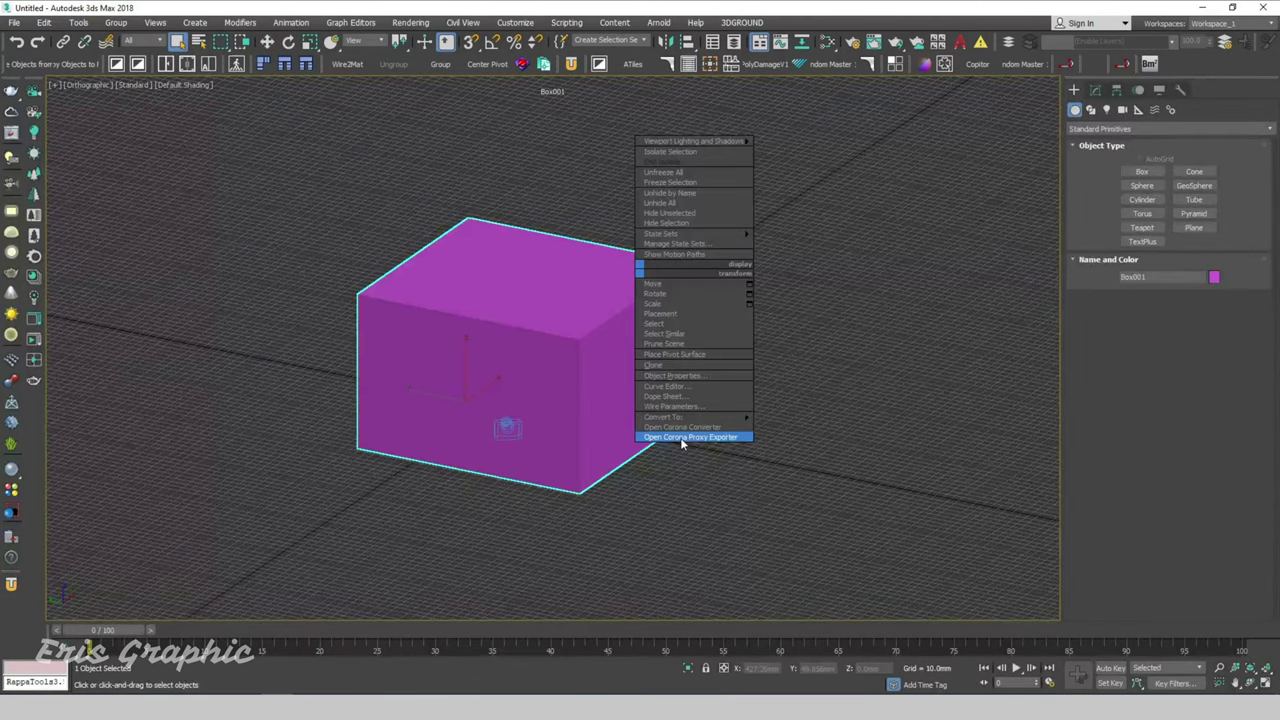
pyautogui.click(680, 376)
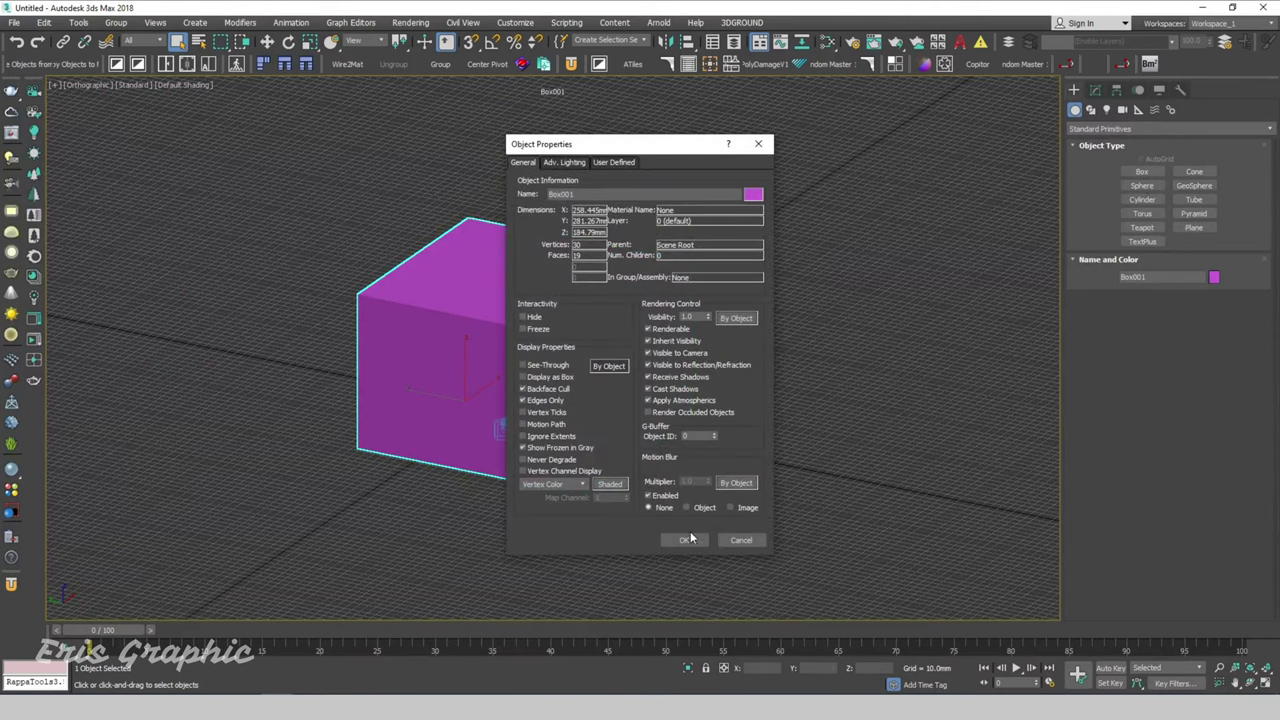
pyautogui.click(686, 539)
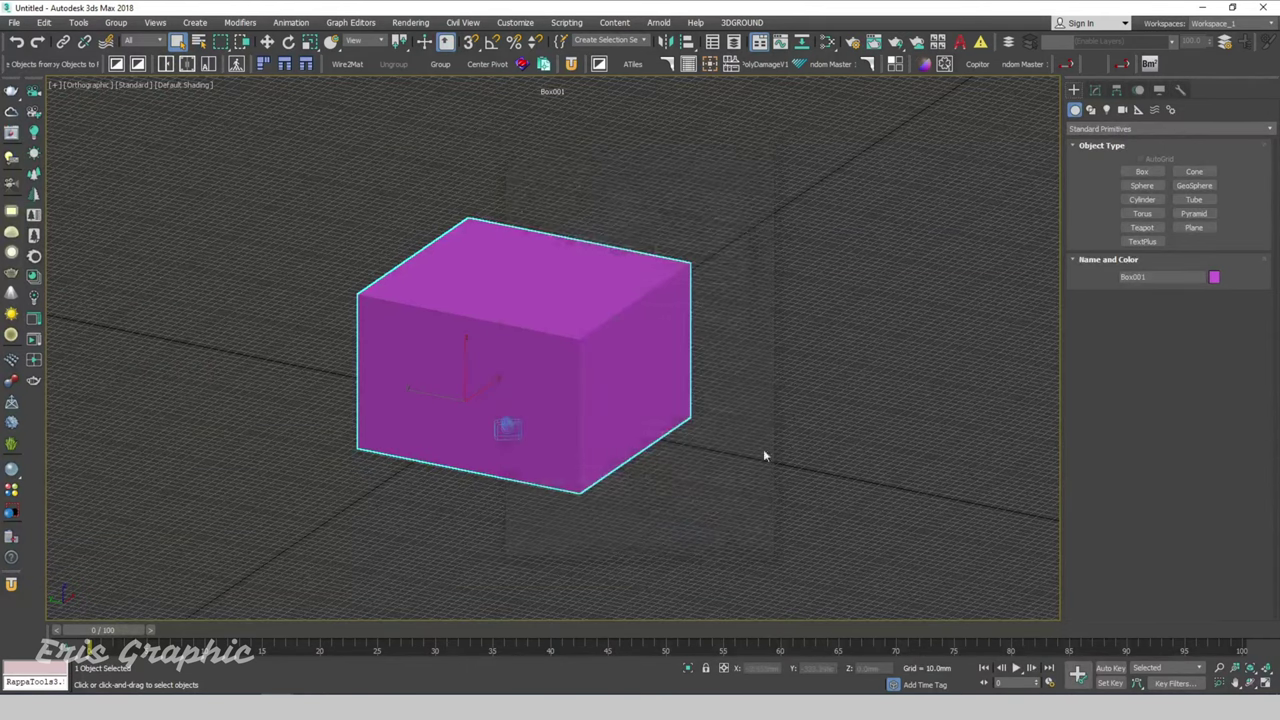
pyautogui.click(1095, 90)
# Step: Select all of Box001's polygons and flip their normals to face inward
pyautogui.click(1182, 471)
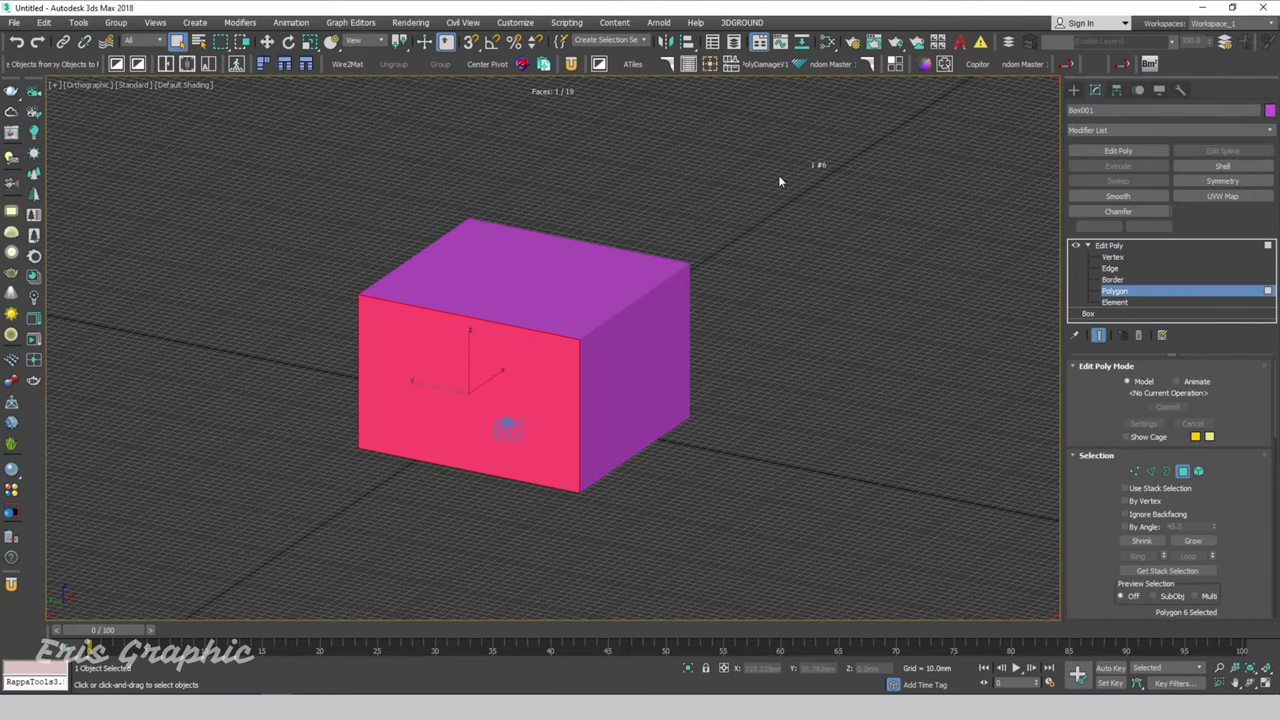
pyautogui.moveTo(780, 181); pyautogui.dragTo(318, 545)
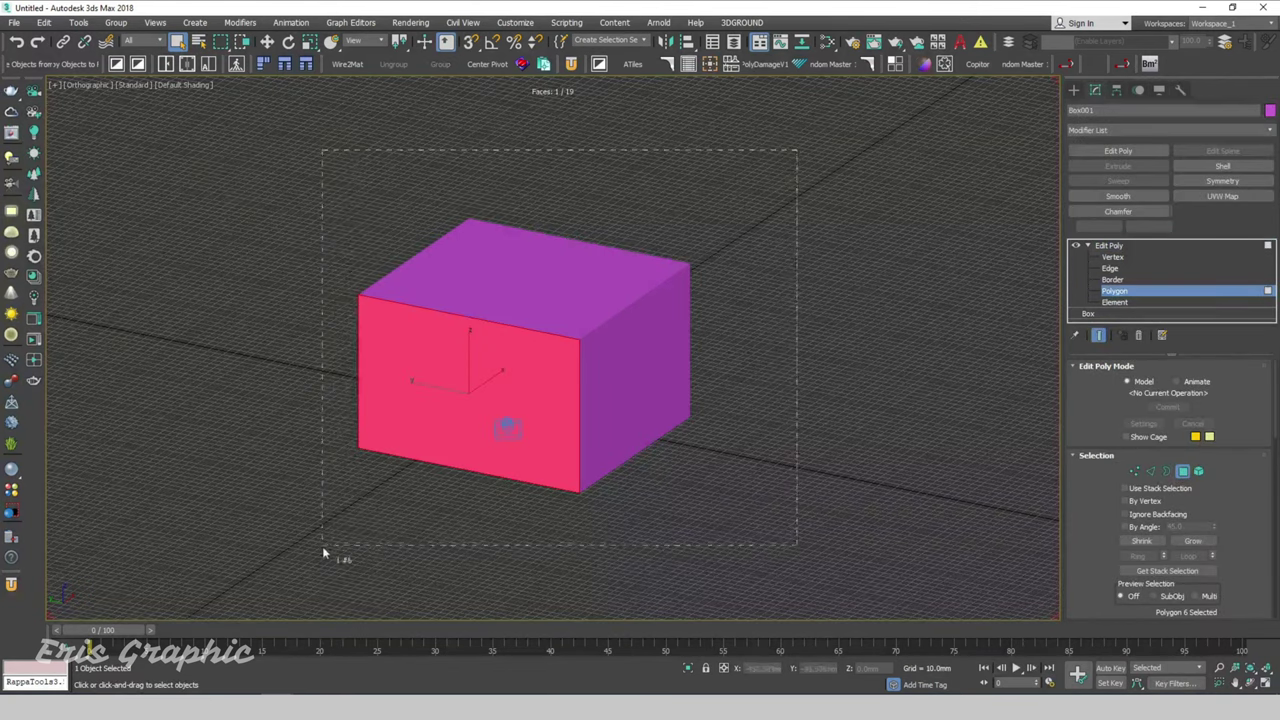
pyautogui.rightClick(590, 260)
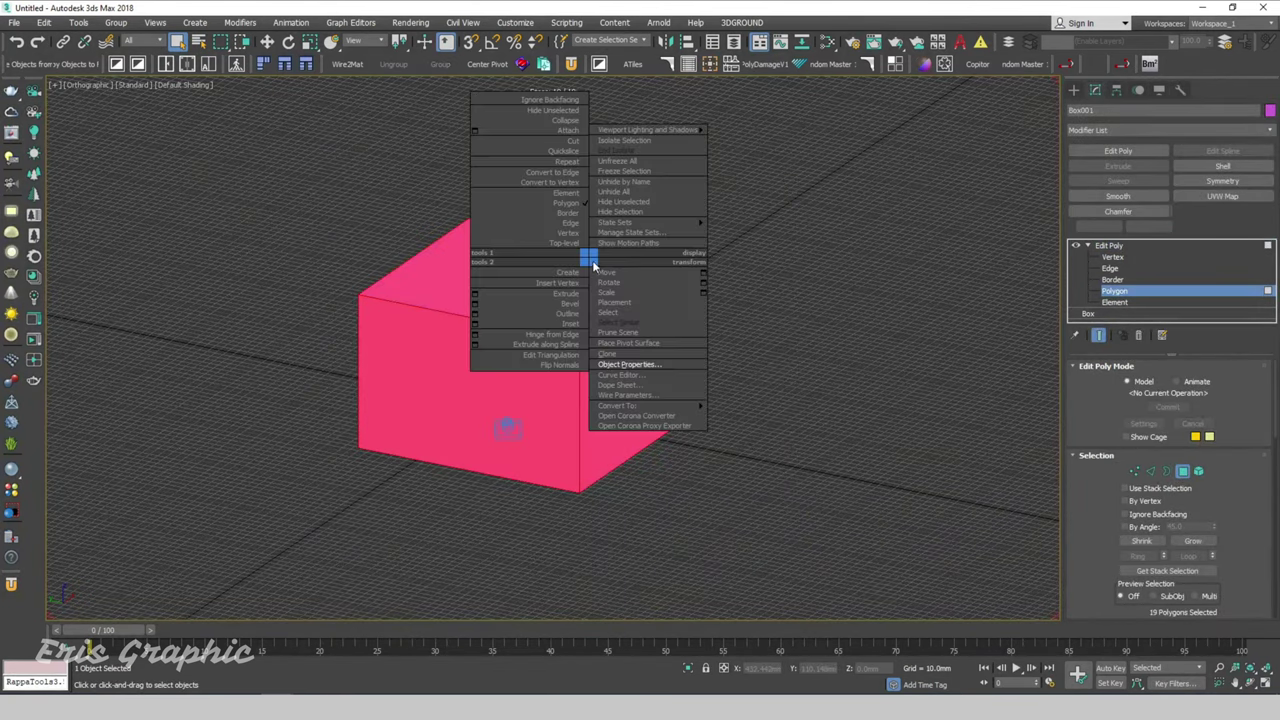
pyautogui.click(558, 365)
pyautogui.click(835, 330)
# Step: Leave Polygon mode and show edged faces while orbiting around the room box
pyautogui.press('4')
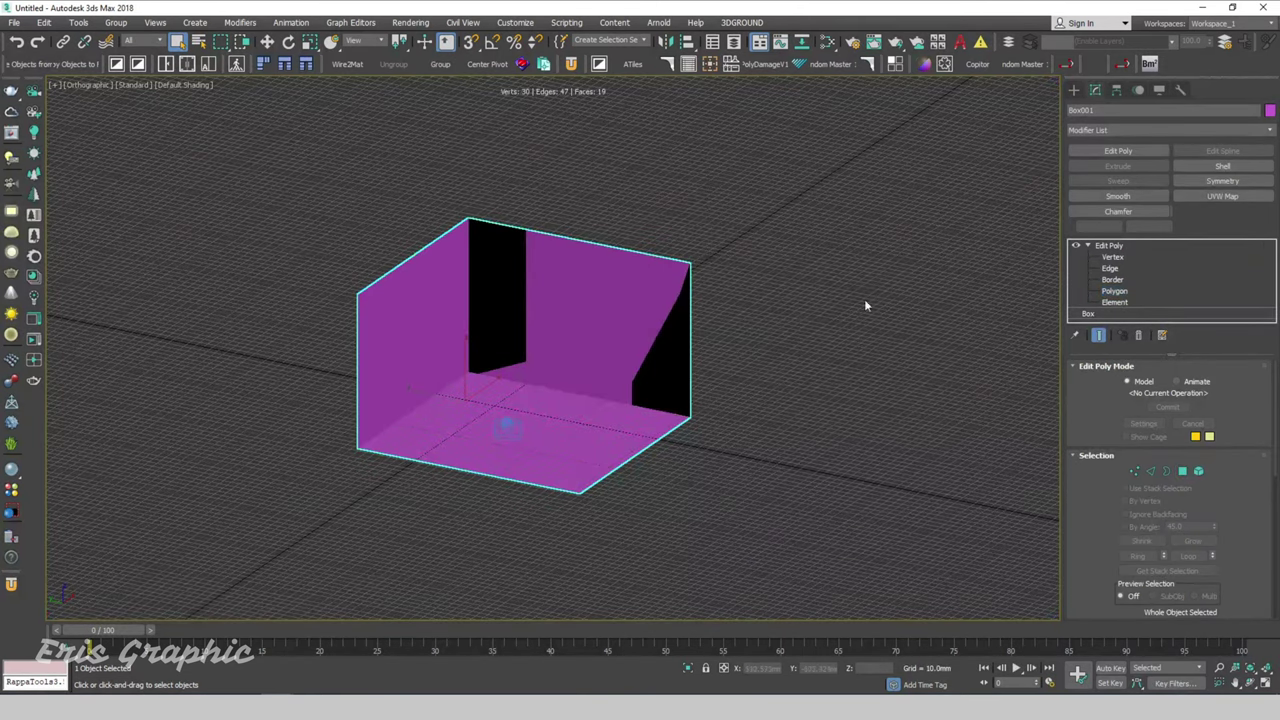
pyautogui.scroll(3, 614, 356)
pyautogui.scroll(-3, 614, 356)
pyautogui.press('F4')
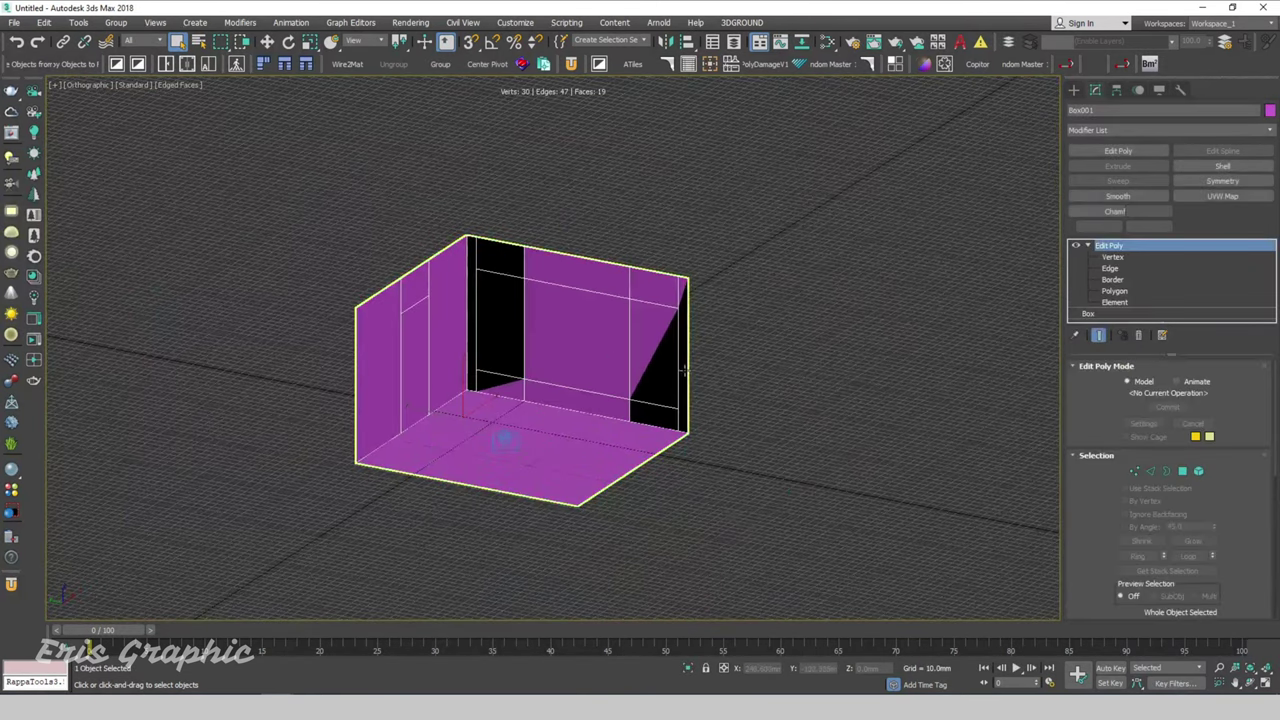
pyautogui.moveTo(614, 356)
pyautogui.keyDown('alt'); pyautogui.mouseDown(button='middle')
pyautogui.moveTo(670, 330)
pyautogui.moveTo(723, 334)
pyautogui.mouseUp(button='middle'); pyautogui.keyUp('alt')
pyautogui.click(723, 334)
pyautogui.click(628, 337)
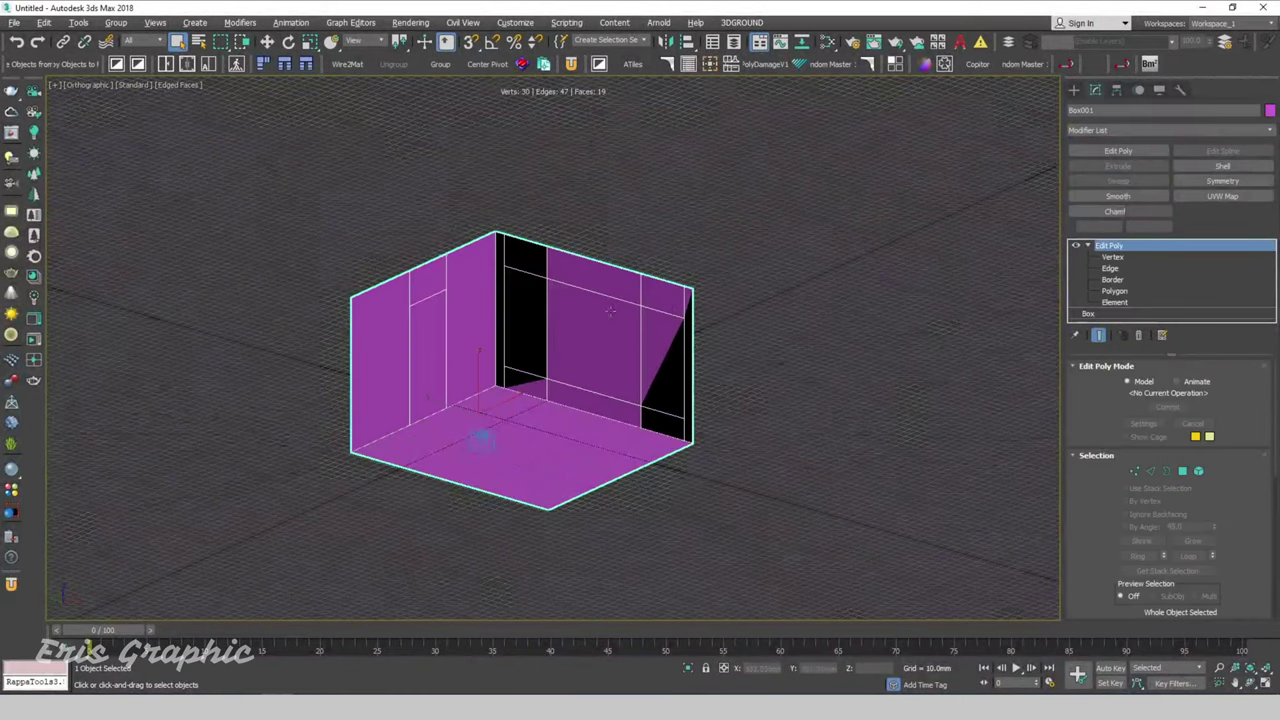
pyautogui.keyDown('alt'); pyautogui.moveTo(628, 337); pyautogui.dragTo(538, 308, button='middle'); pyautogui.keyUp('alt')
# Step: Add a Smooth modifier to fix the black faces
pyautogui.scroll(1, 520, 343)
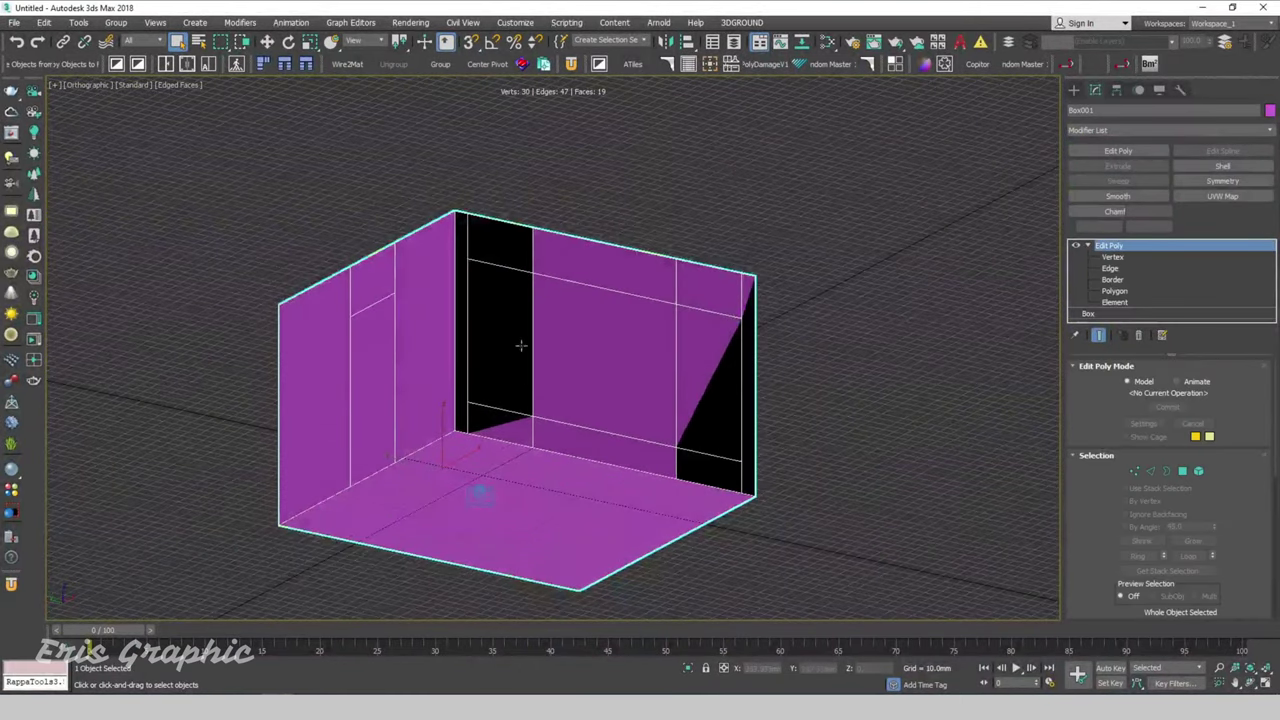
pyautogui.scroll(2, 520, 343)
pyautogui.scroll(1, 528, 363)
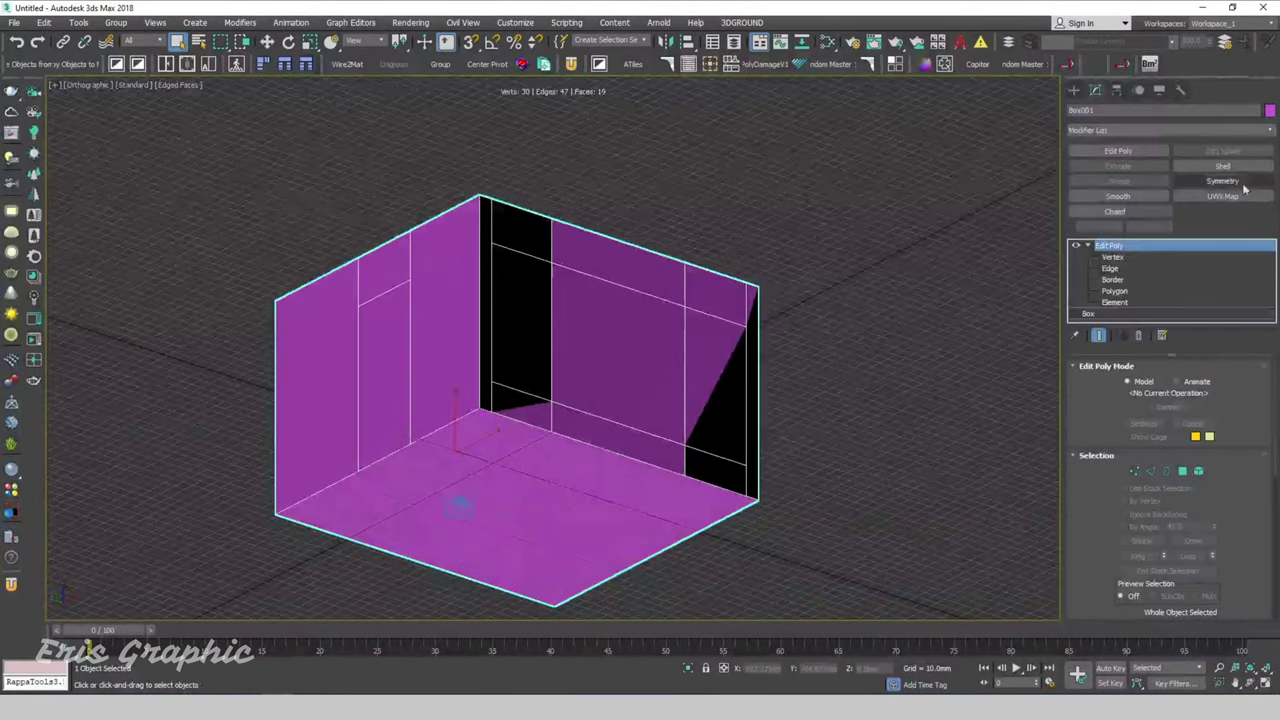
pyautogui.click(1118, 196)
# Step: Switch the viewport to Clay shading with edged faces shown
pyautogui.click(864, 339)
pyautogui.press('F4')
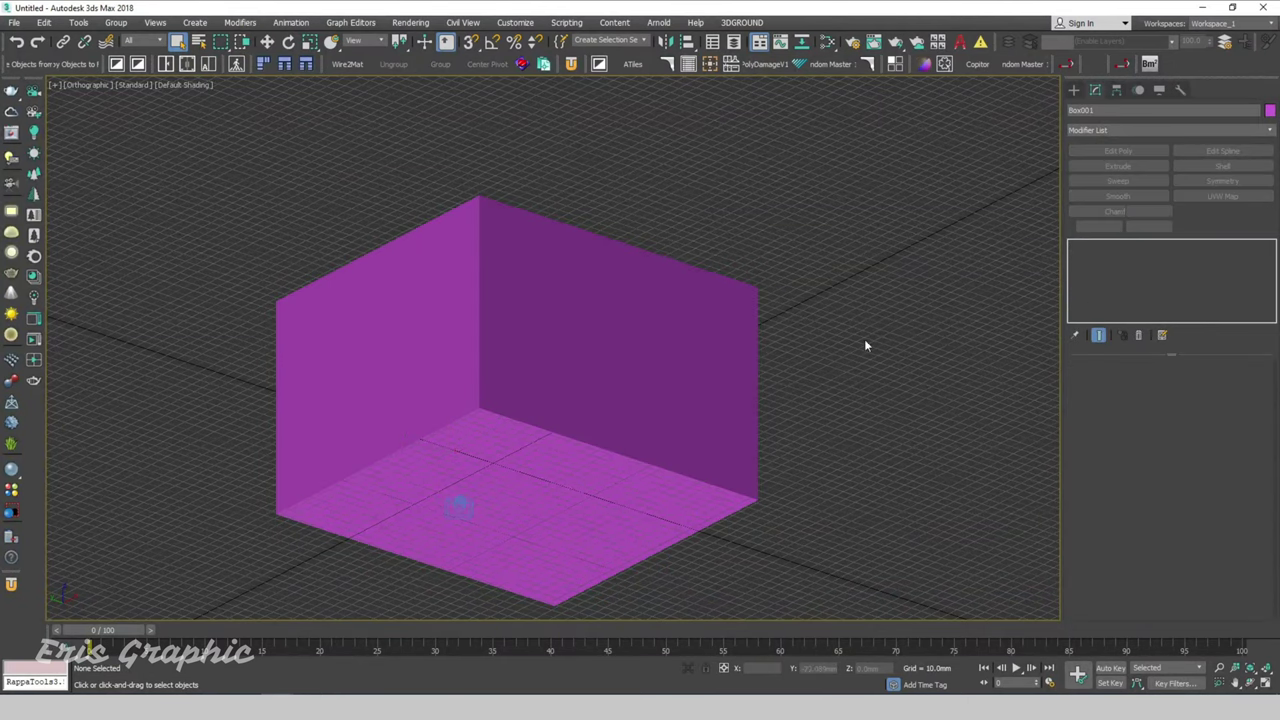
pyautogui.scroll(2, 970, 330)
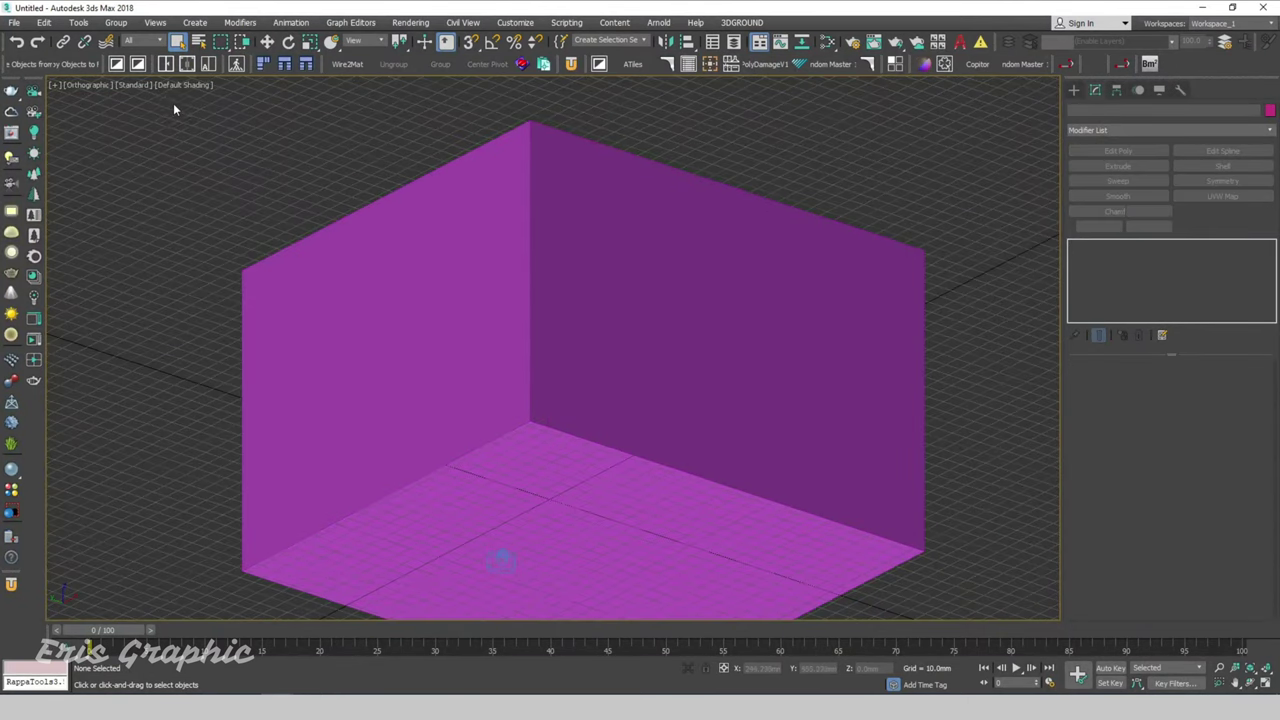
pyautogui.rightClick(180, 127)
pyautogui.click(145, 90)
pyautogui.click(168, 84)
pyautogui.click(206, 172)
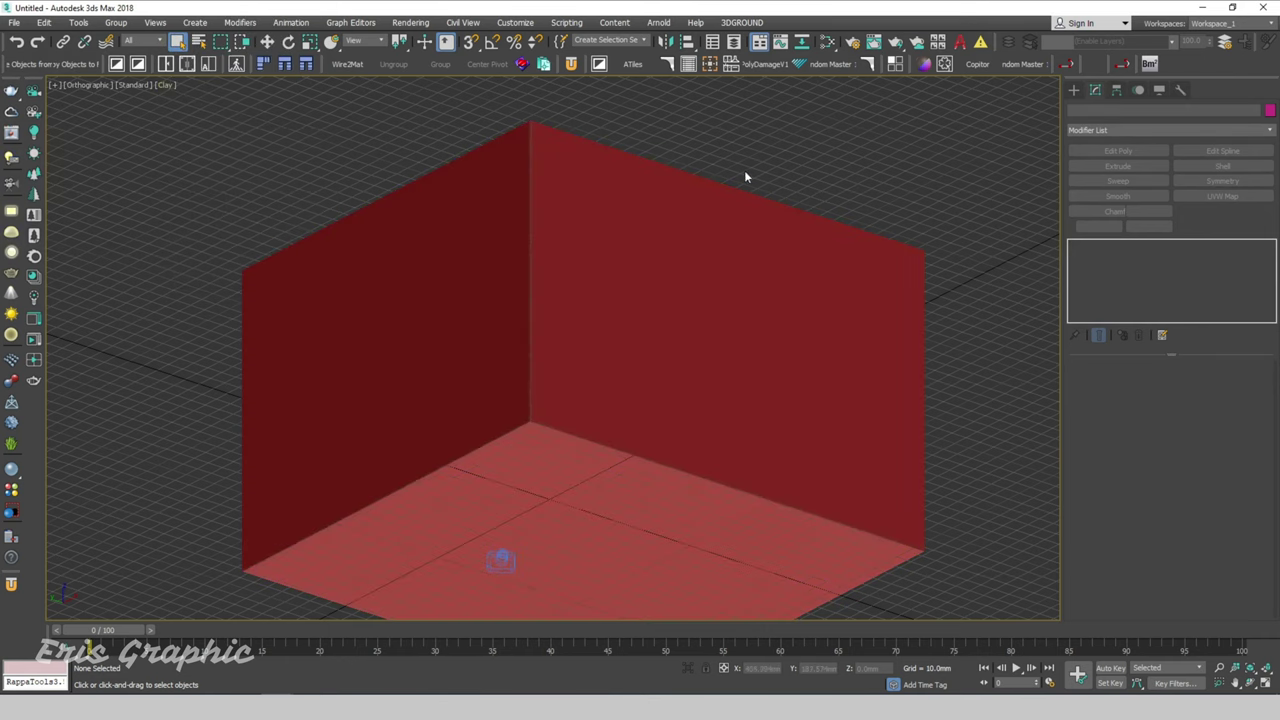
pyautogui.press('F4')
# Step: Switch to Perspective and orbit to look up toward the open ceiling
pyautogui.keyDown('alt'); pyautogui.moveTo(783, 150); pyautogui.dragTo(864, 307, button='middle'); pyautogui.keyUp('alt')
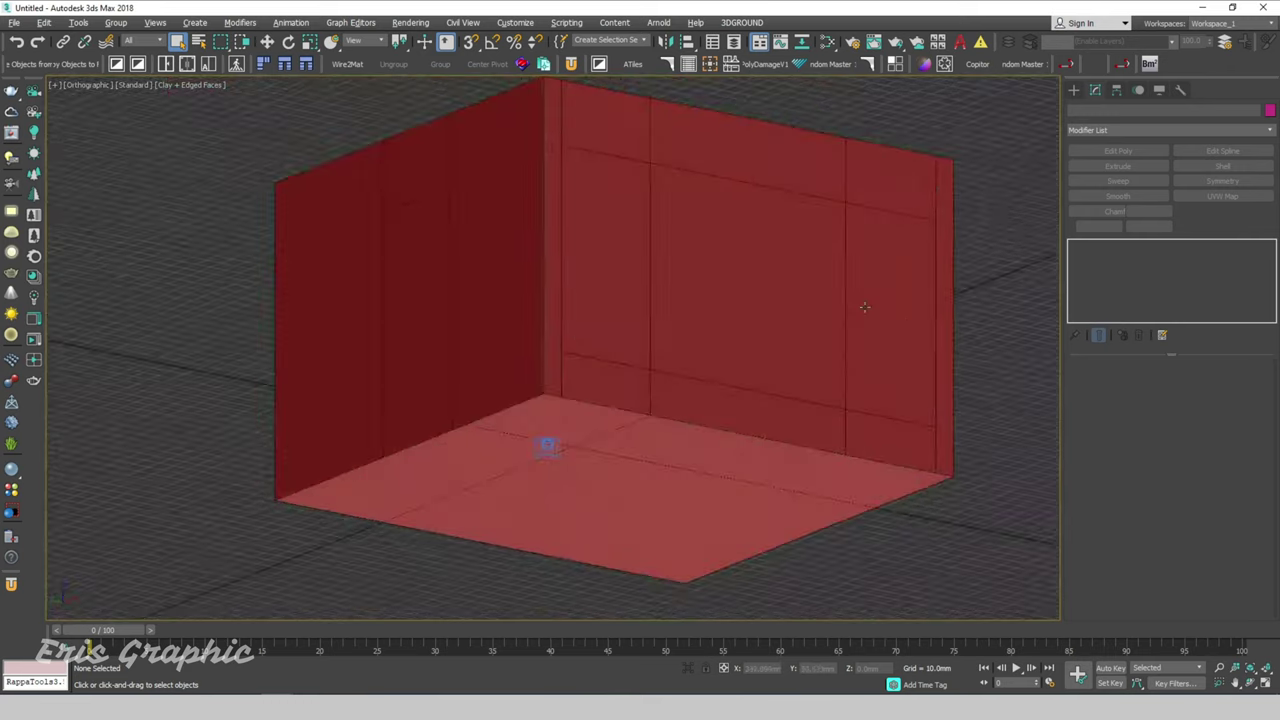
pyautogui.press('p')
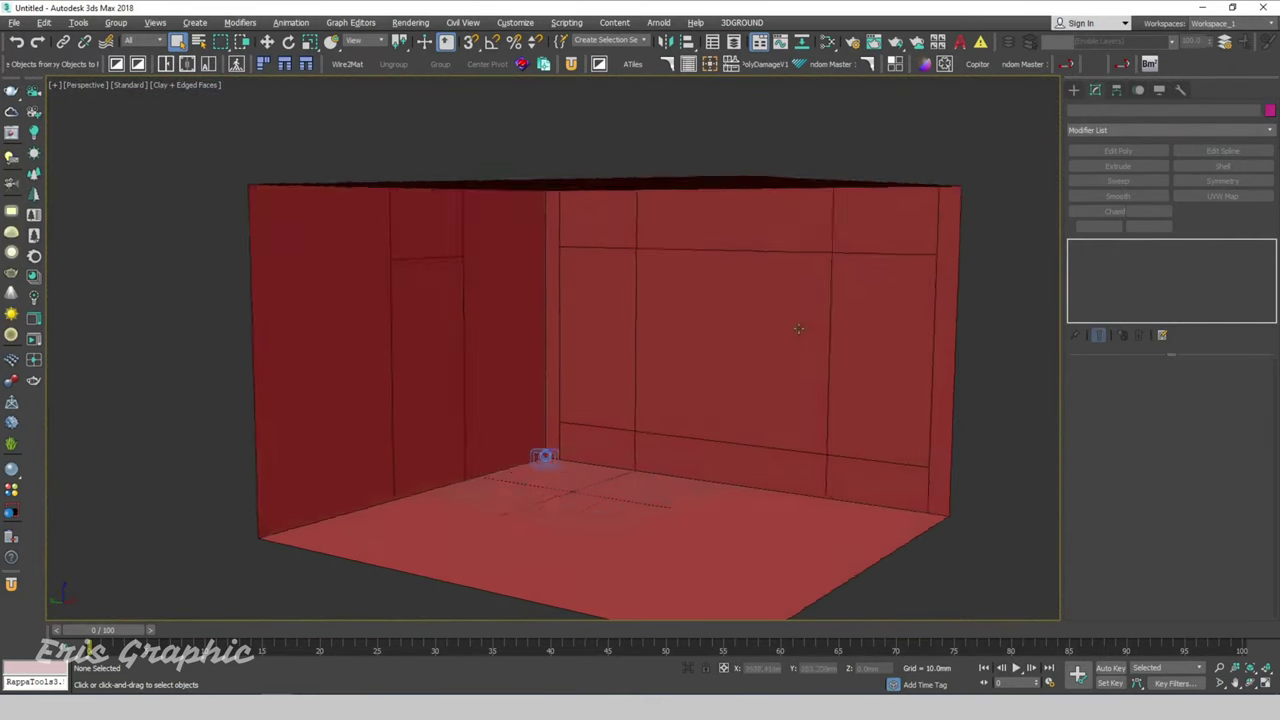
pyautogui.moveTo(805, 341)
pyautogui.keyDown('alt'); pyautogui.mouseDown(button='middle')
pyautogui.moveTo(791, 294)
pyautogui.moveTo(800, 329)
pyautogui.moveTo(799, 311)
pyautogui.moveTo(740, 340)
pyautogui.mouseUp(button='middle'); pyautogui.keyUp('alt')
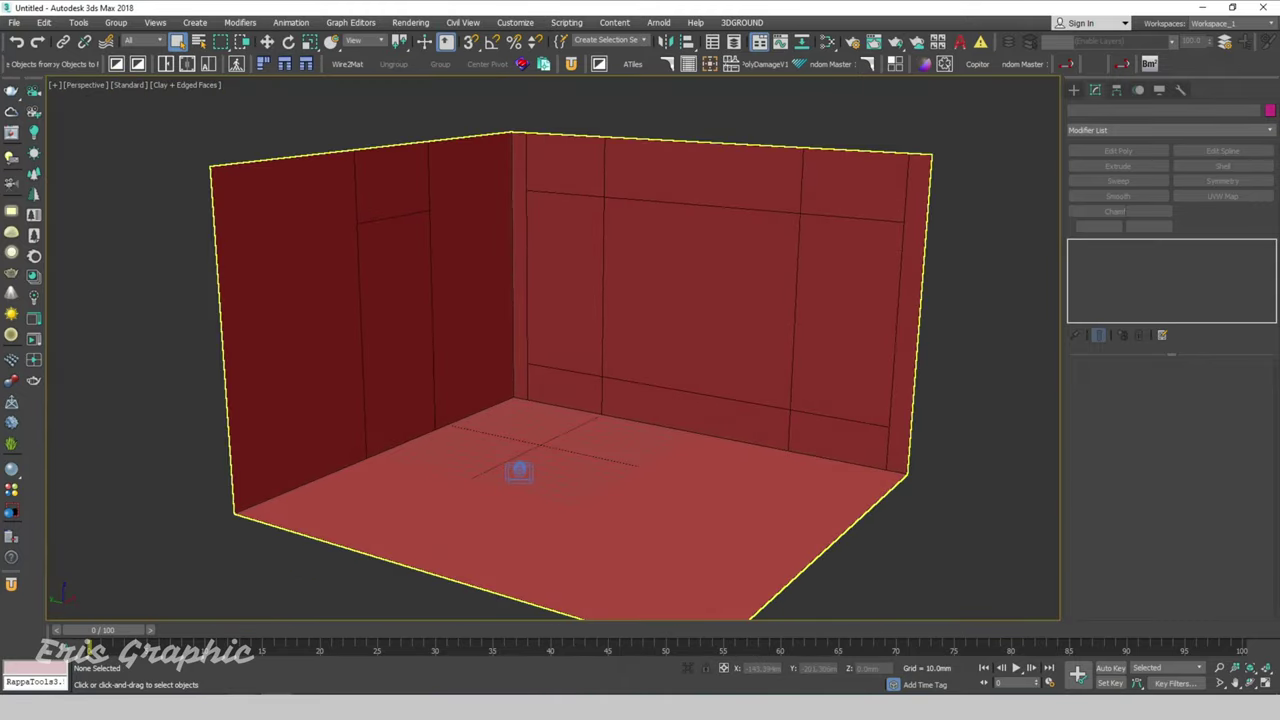